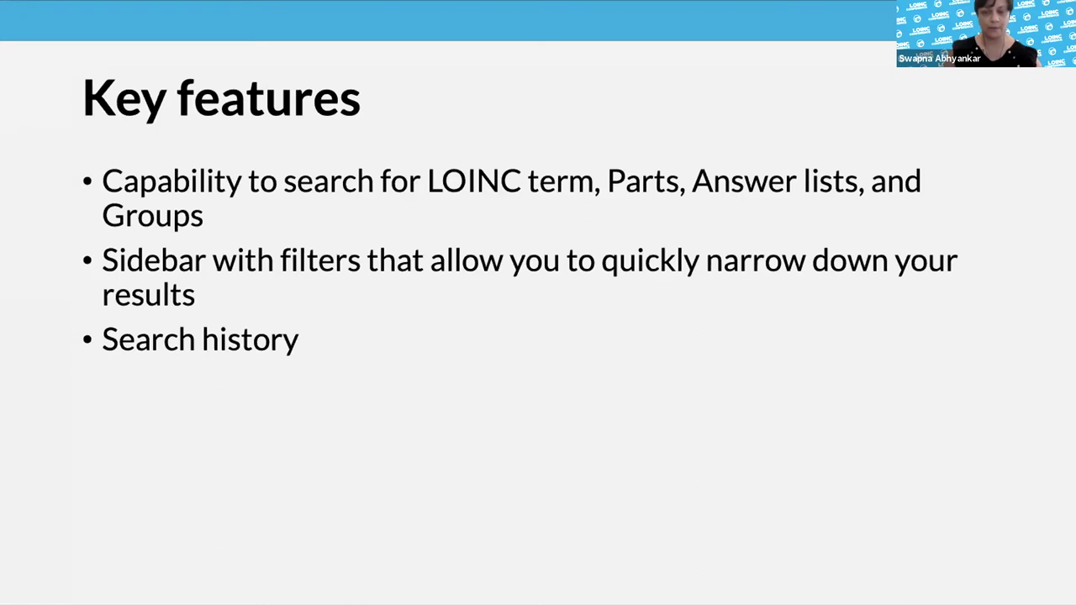
pyautogui.press('Right')
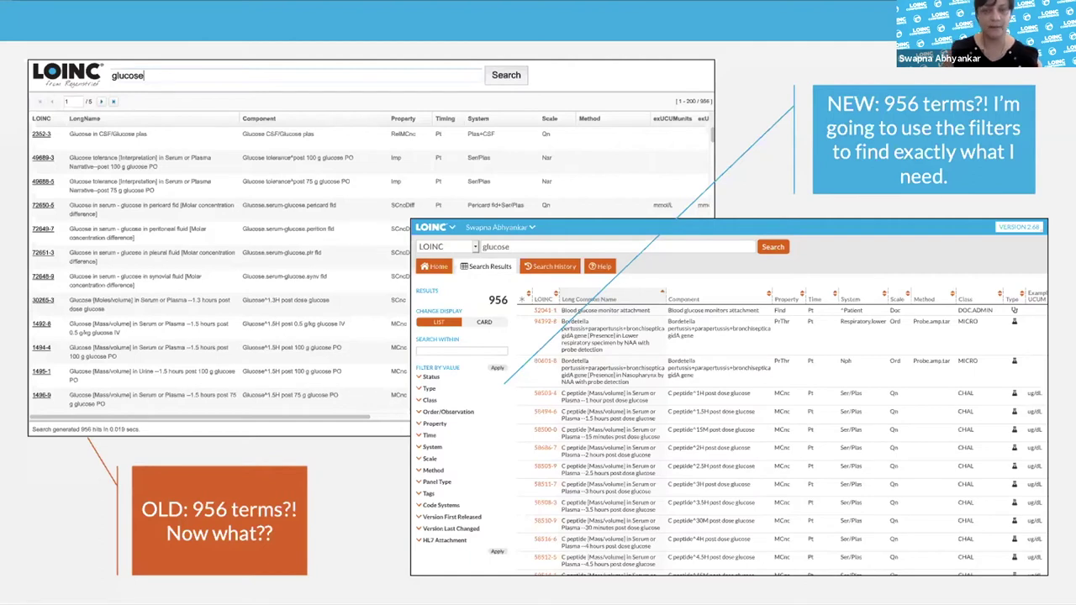
pyautogui.press('Right')
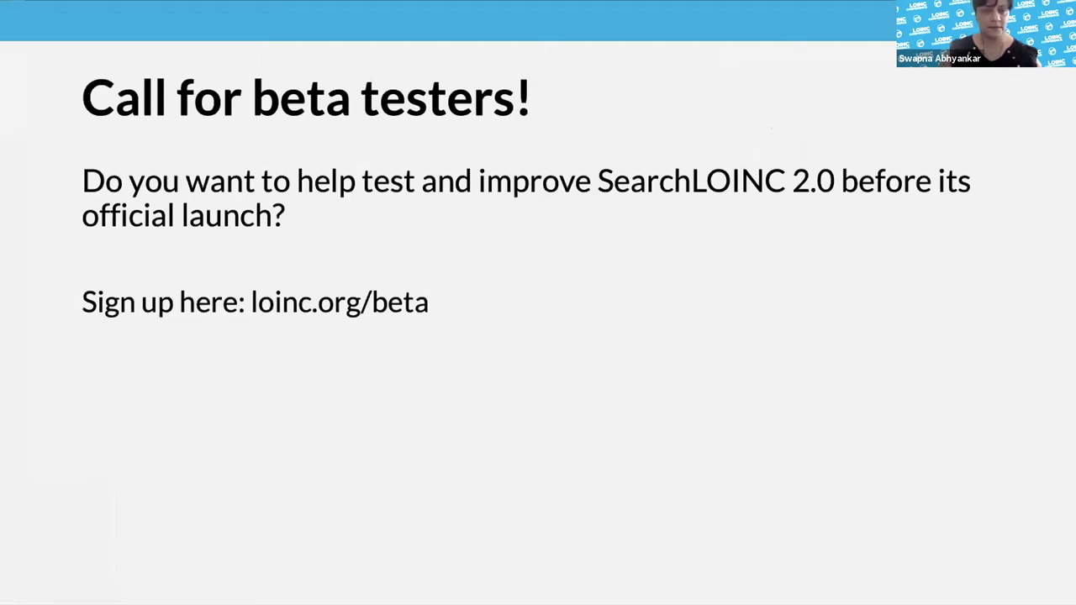
pyautogui.press('Right')
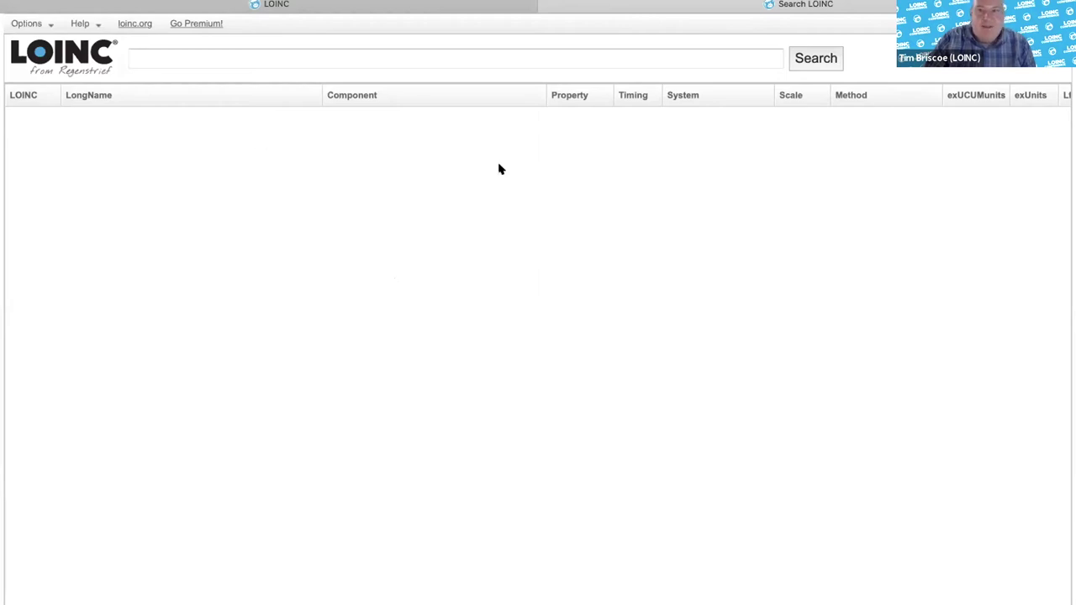
# Switch to the new SearchLOINC beta page and search the LOINC scope for "covid".
pyautogui.click(427, 5)
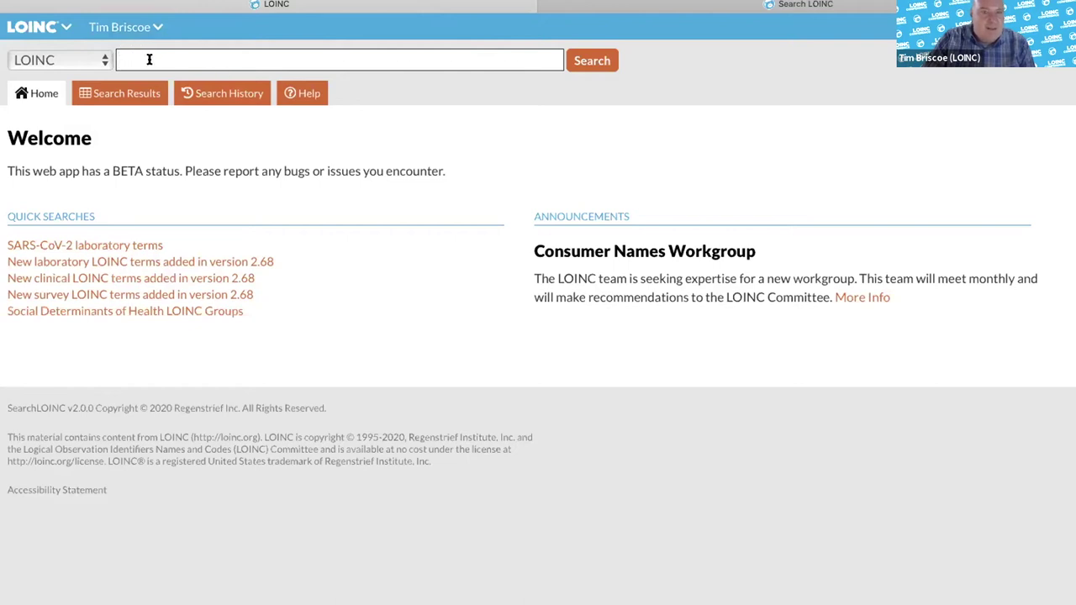
pyautogui.click(74, 59)
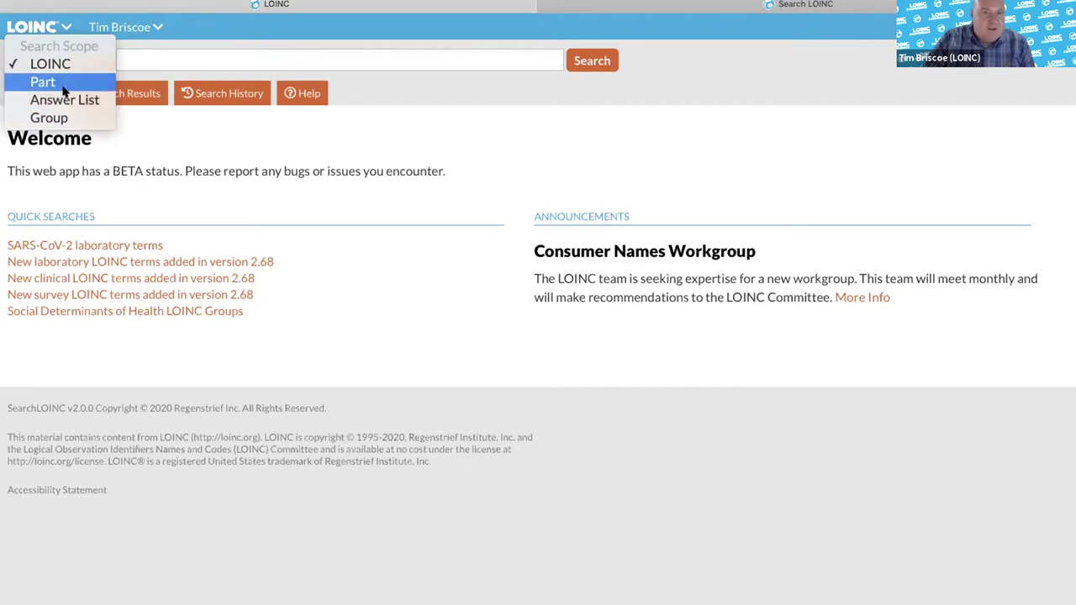
pyautogui.click(194, 54)
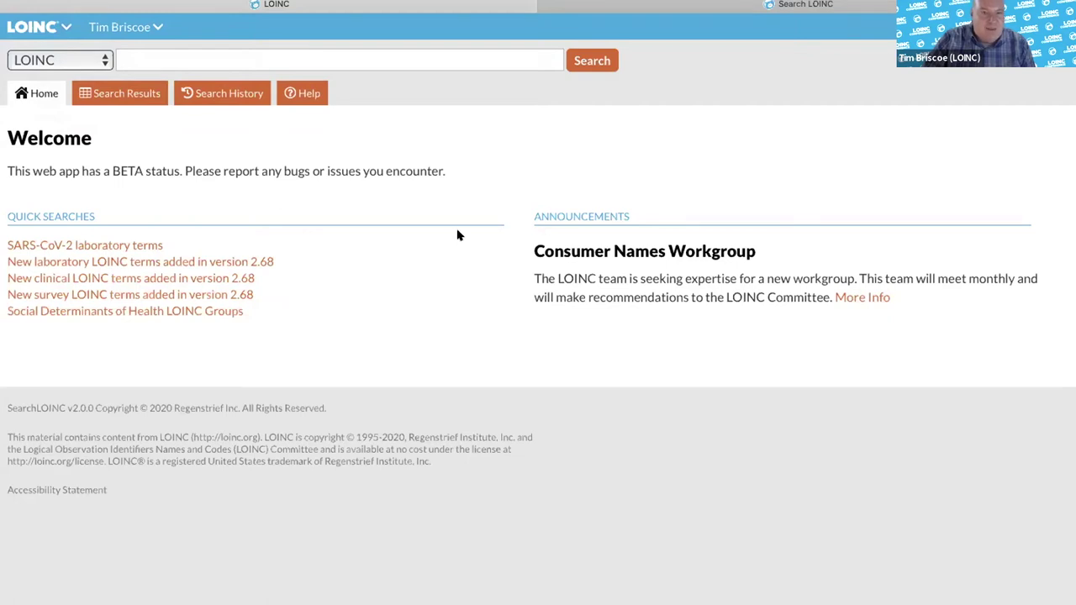
pyautogui.click(183, 54)
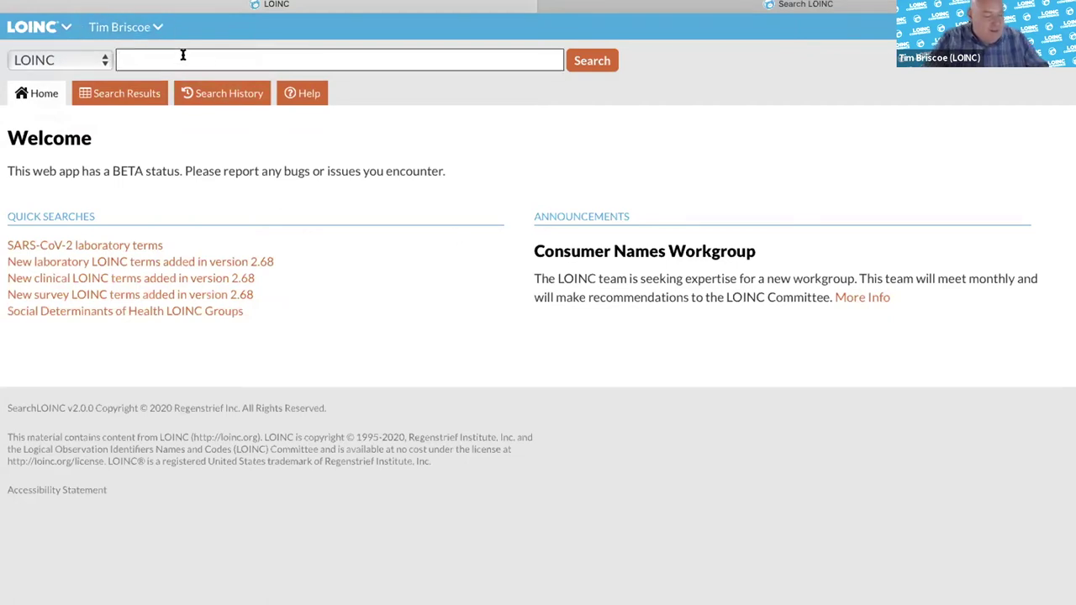
pyautogui.write('covid')
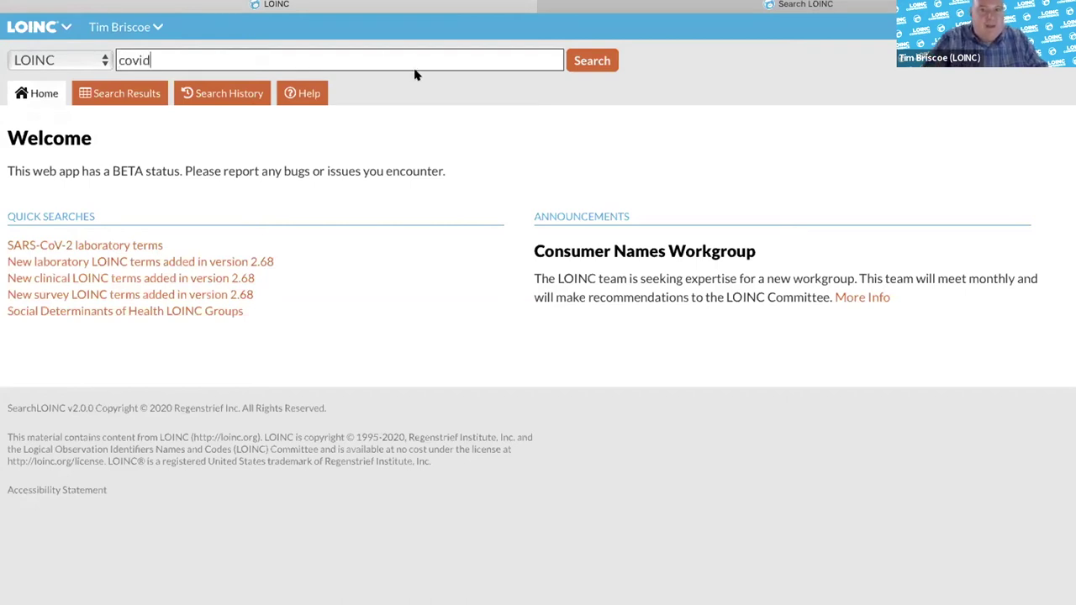
pyautogui.press('Return')
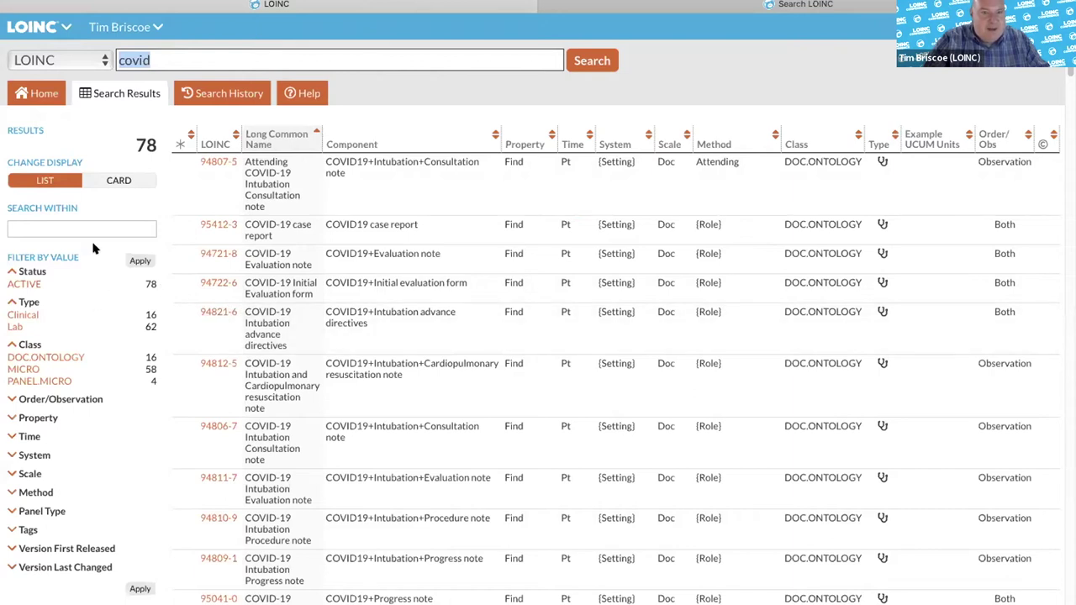
# Try narrowing the covid results by searching within them for "emer", and clear that text.
pyautogui.click(135, 143)
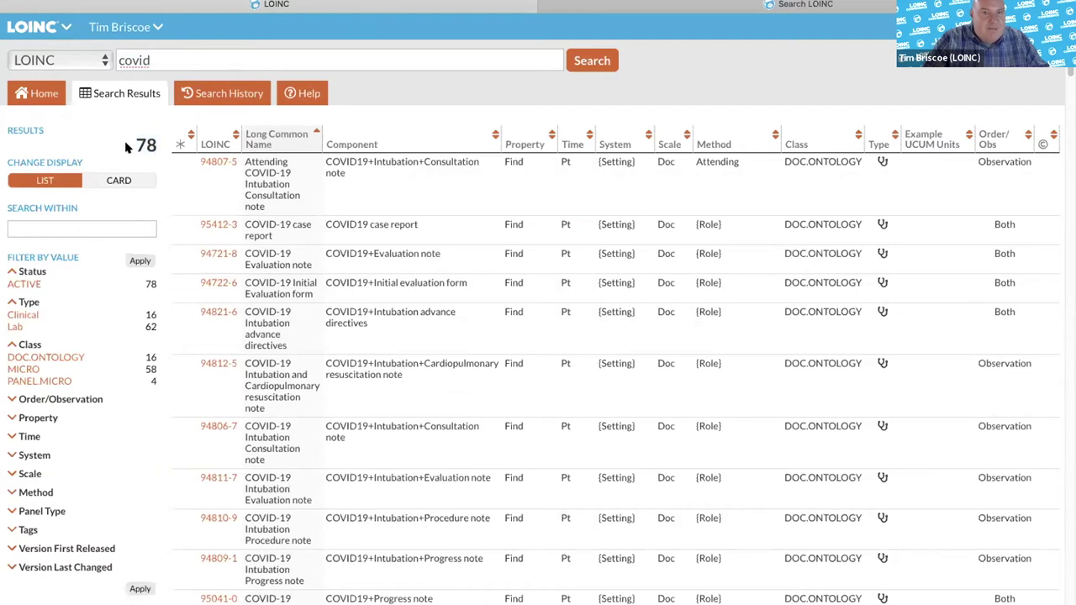
pyautogui.click(76, 227)
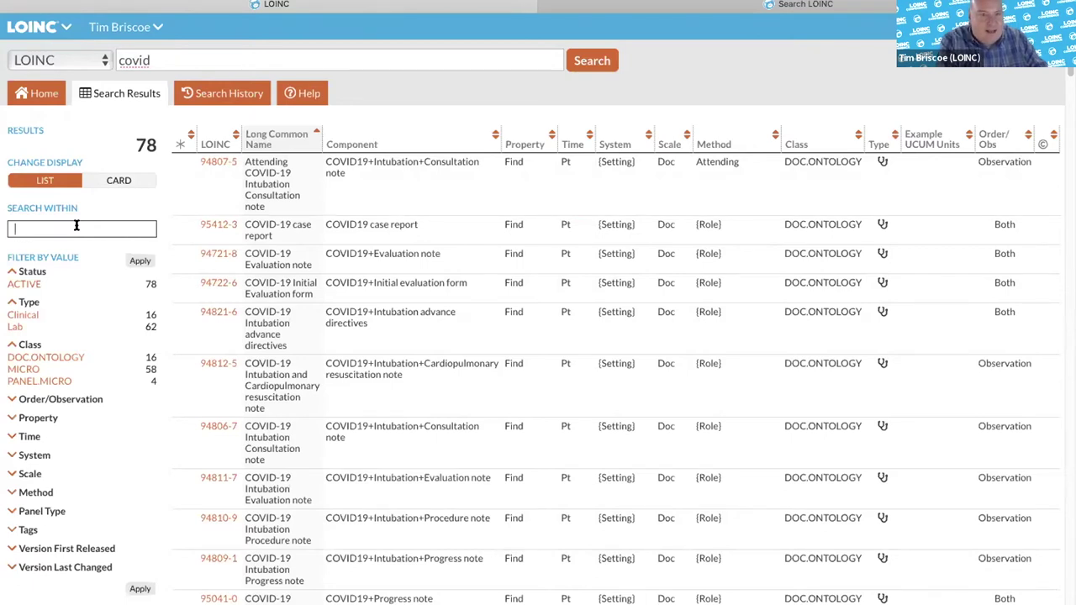
pyautogui.write('emer')
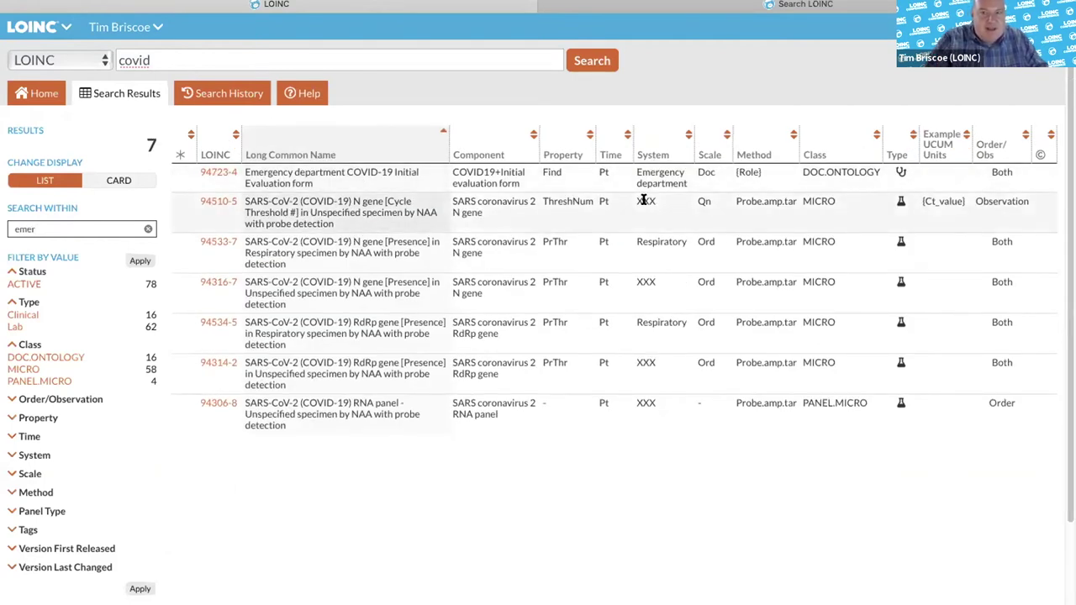
pyautogui.click(148, 229)
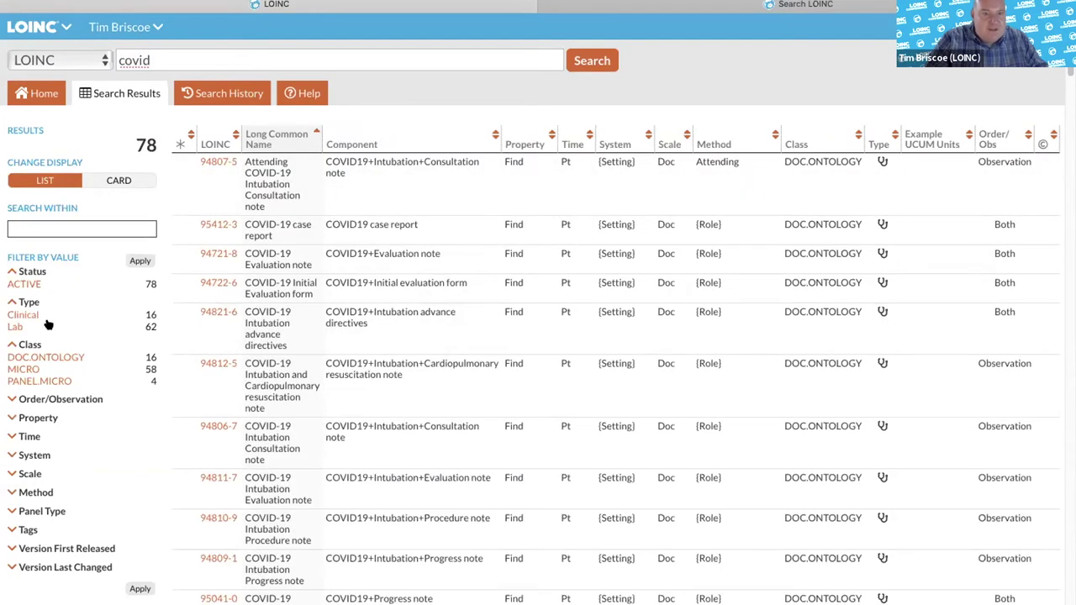
# Examine the values offered by the Order/Observation, Property, Time and System filters for the covid results.
pyautogui.click(33, 399)
pyautogui.click(34, 399)
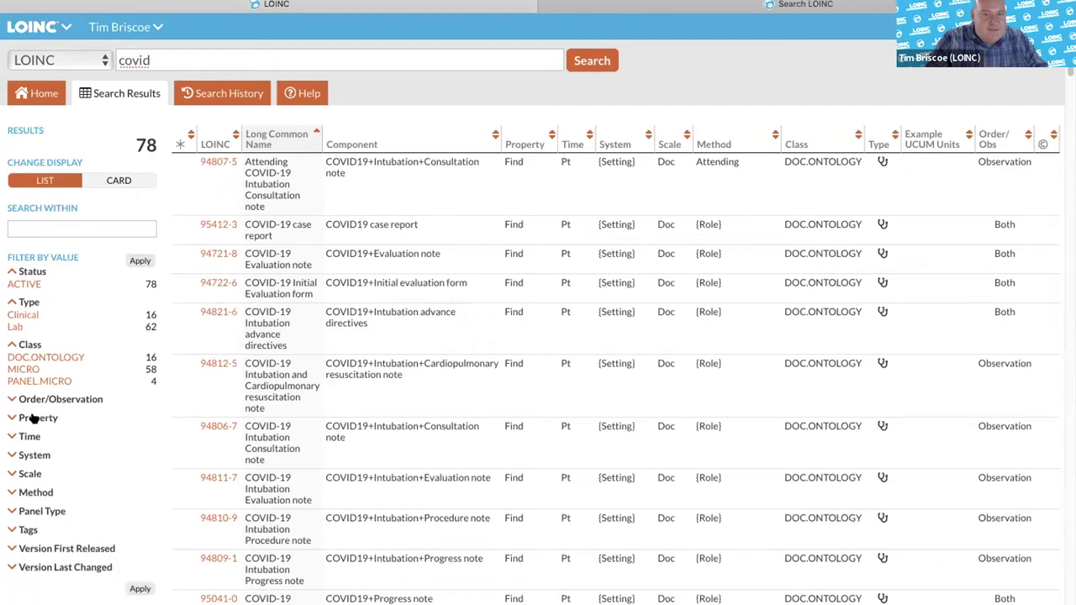
pyautogui.click(33, 418)
pyautogui.click(34, 418)
pyautogui.click(25, 437)
pyautogui.click(26, 437)
pyautogui.click(28, 454)
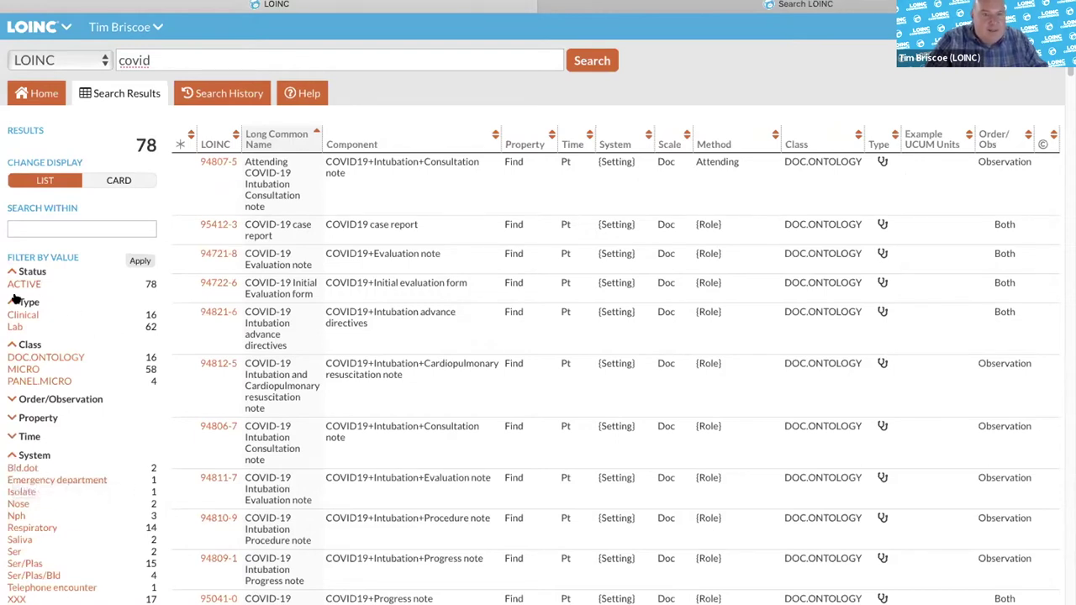
# Filter the covid results to the MICRO and DOC.ONTOLOGY classes.
pyautogui.click(35, 369)
pyautogui.click(37, 358)
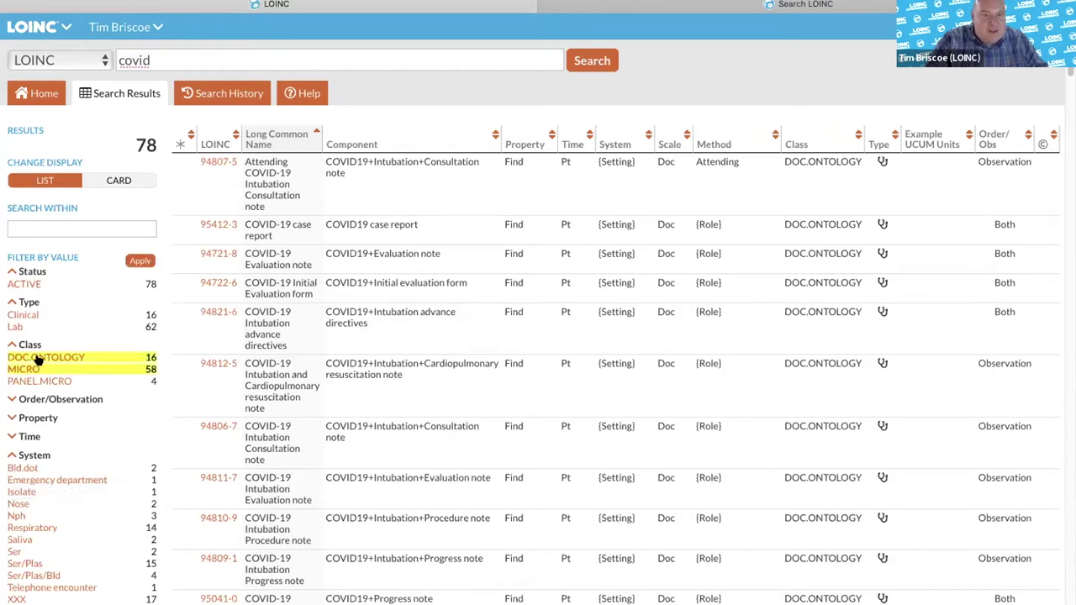
pyautogui.click(138, 263)
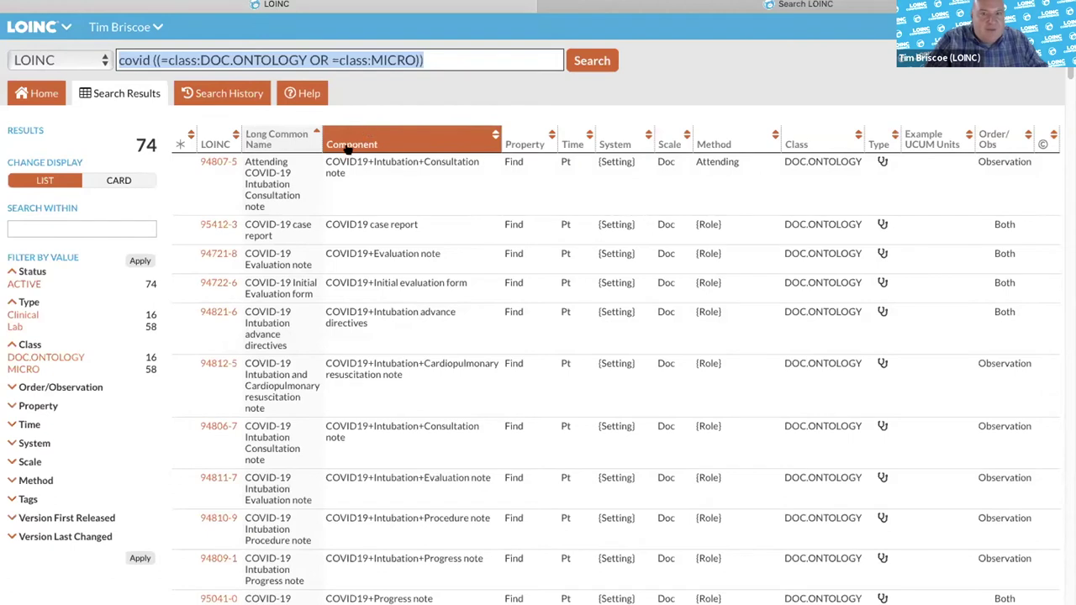
# Try sorting the filtered results by Component and System, and restore the ascending Long Common Name order.
pyautogui.click(373, 132)
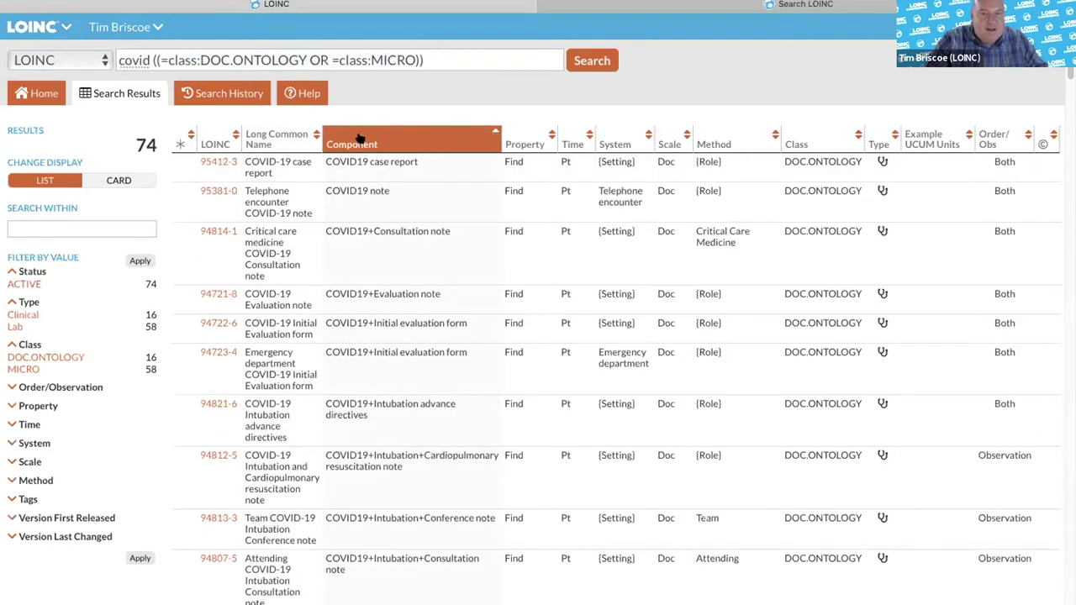
pyautogui.click(359, 138)
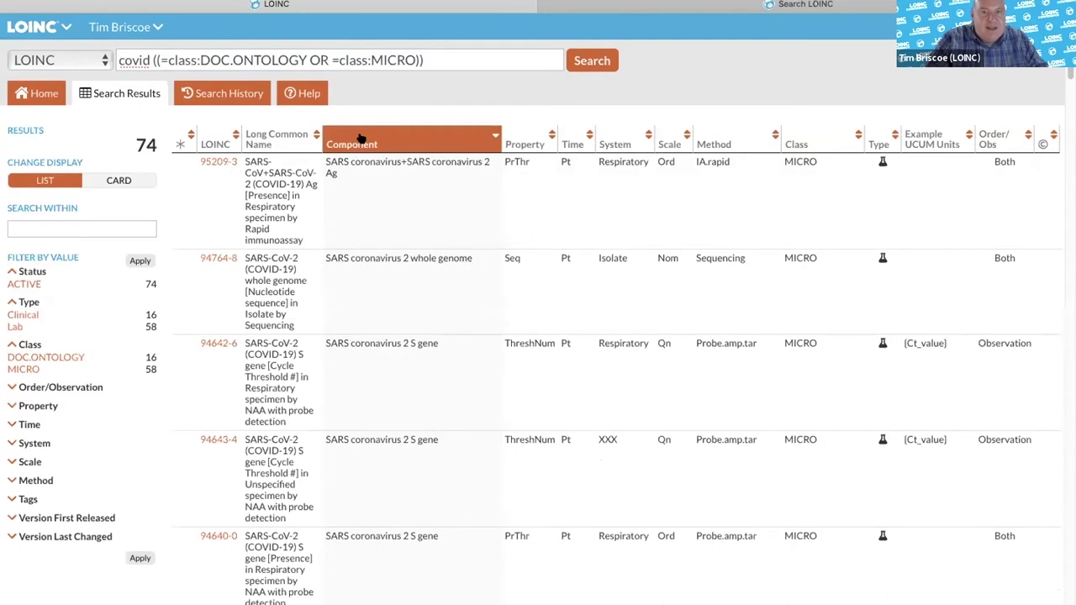
pyautogui.click(360, 139)
pyautogui.click(276, 139)
pyautogui.click(612, 148)
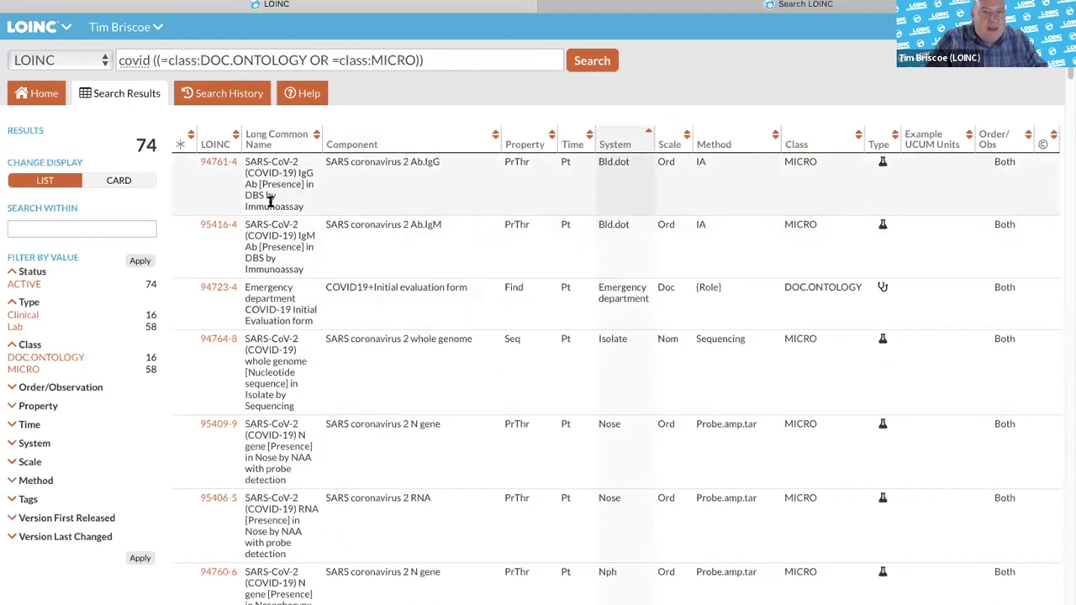
pyautogui.click(366, 143)
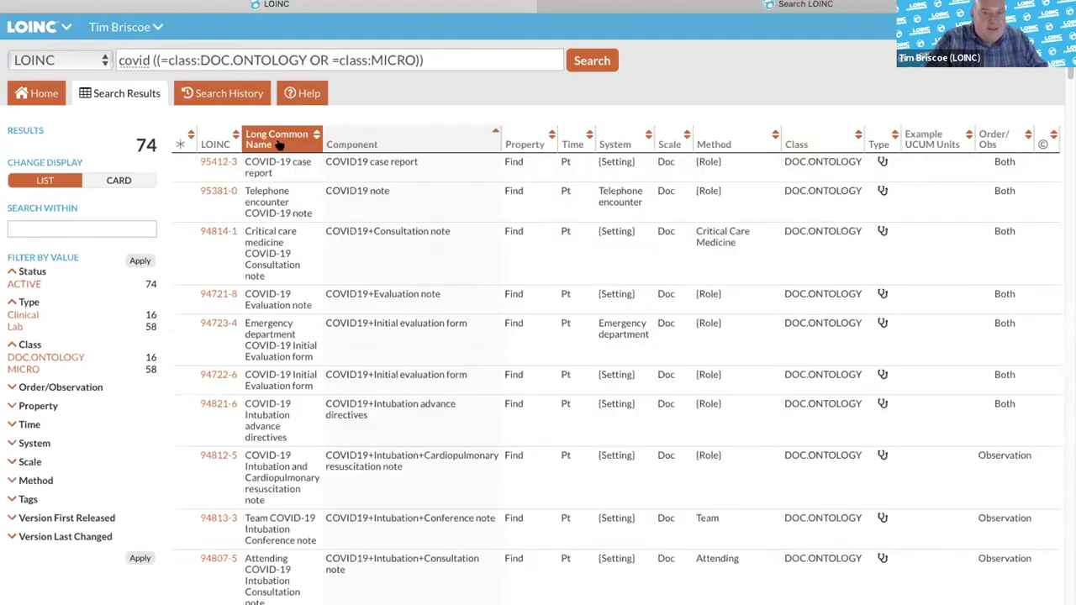
pyautogui.click(284, 145)
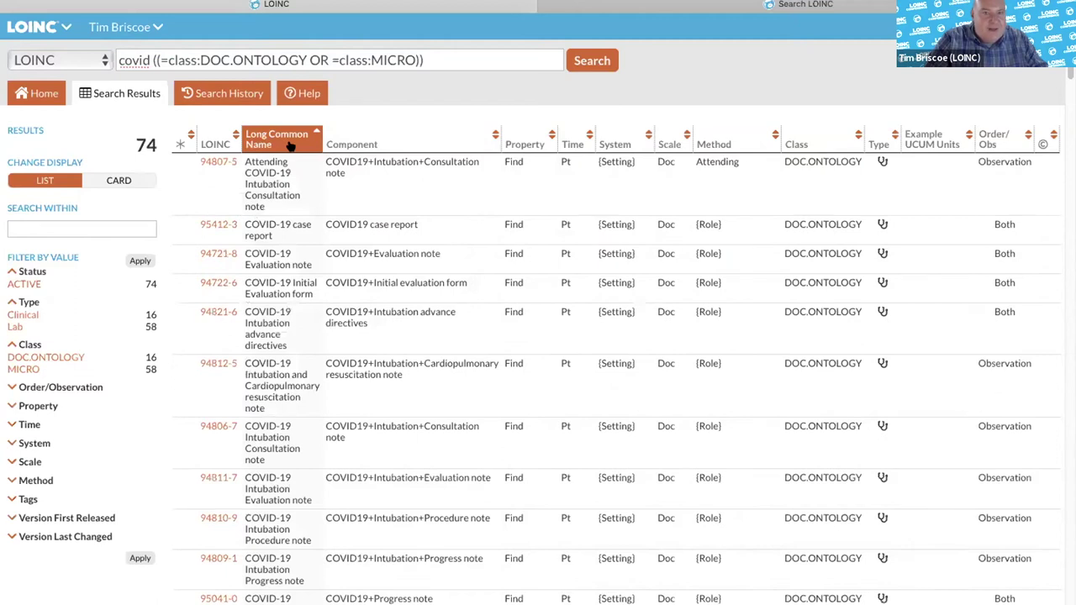
# Display the results as cards and expand the description of the COVID-19 case report card.
pyautogui.click(119, 181)
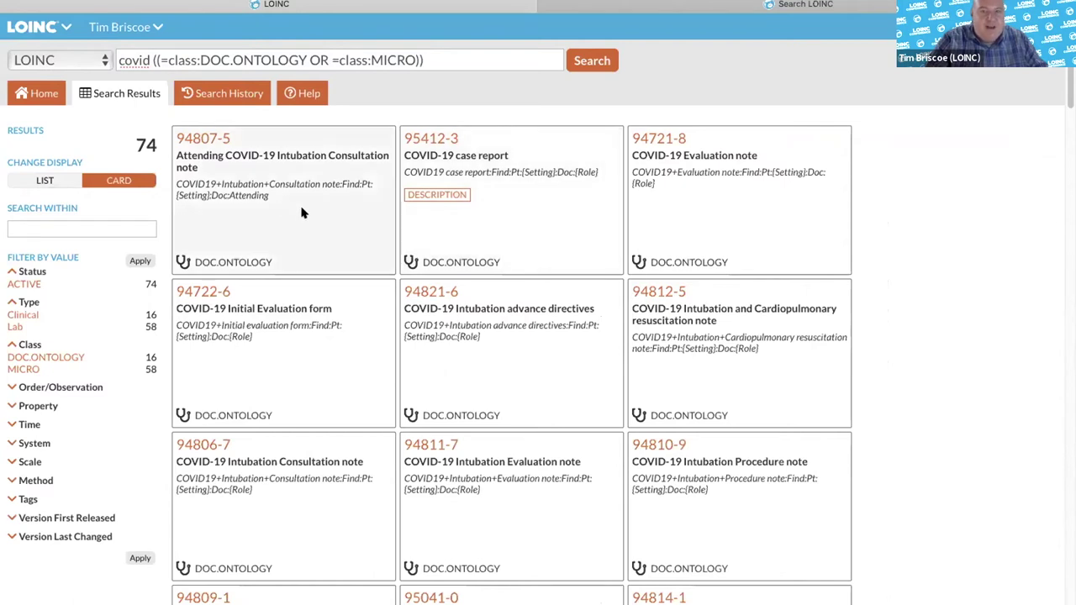
pyautogui.click(425, 194)
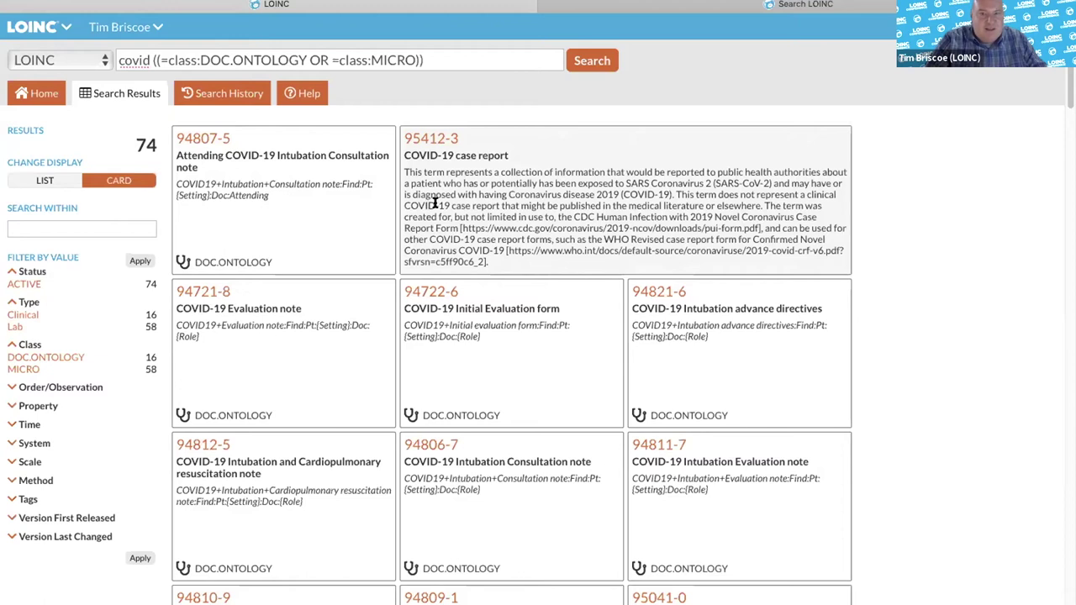
pyautogui.click(435, 202)
pyautogui.click(435, 198)
pyautogui.click(432, 209)
pyautogui.scroll(-1, 431, 215)
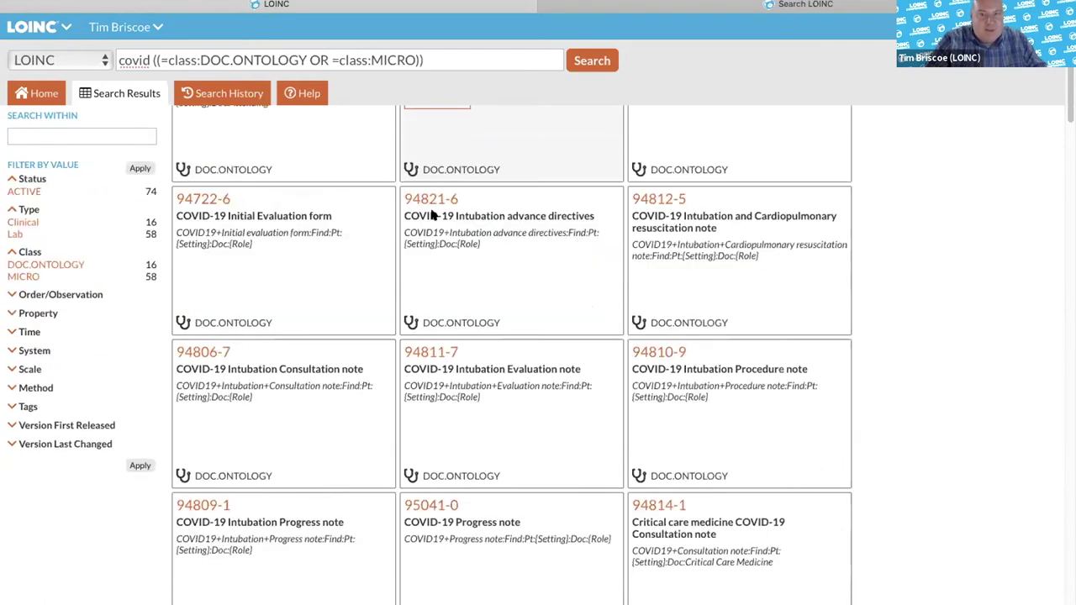
pyautogui.scroll(-2, 432, 215)
pyautogui.scroll(3, 431, 215)
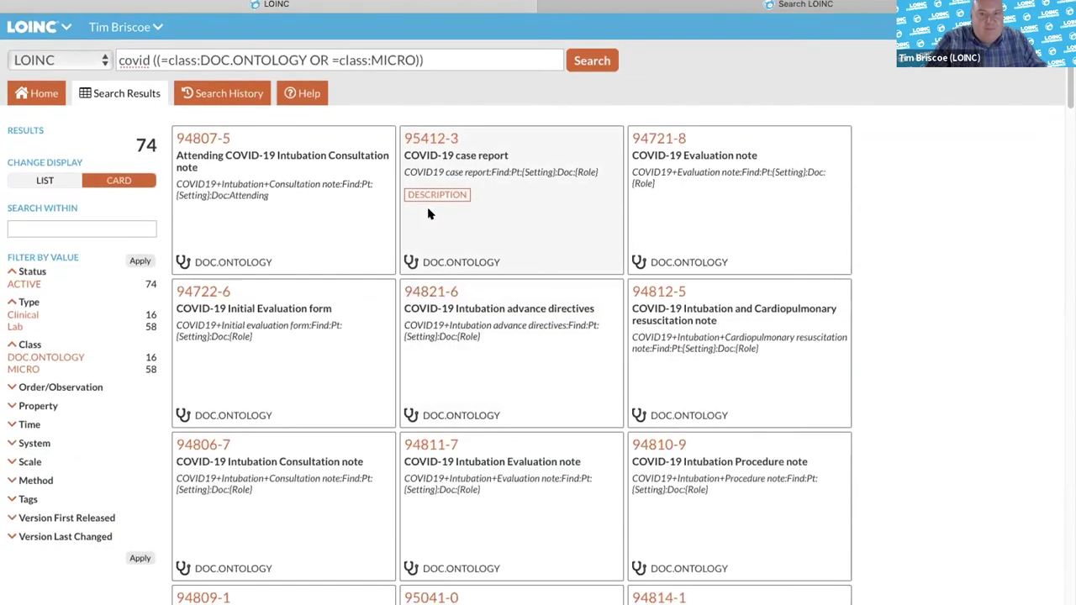
pyautogui.click(436, 195)
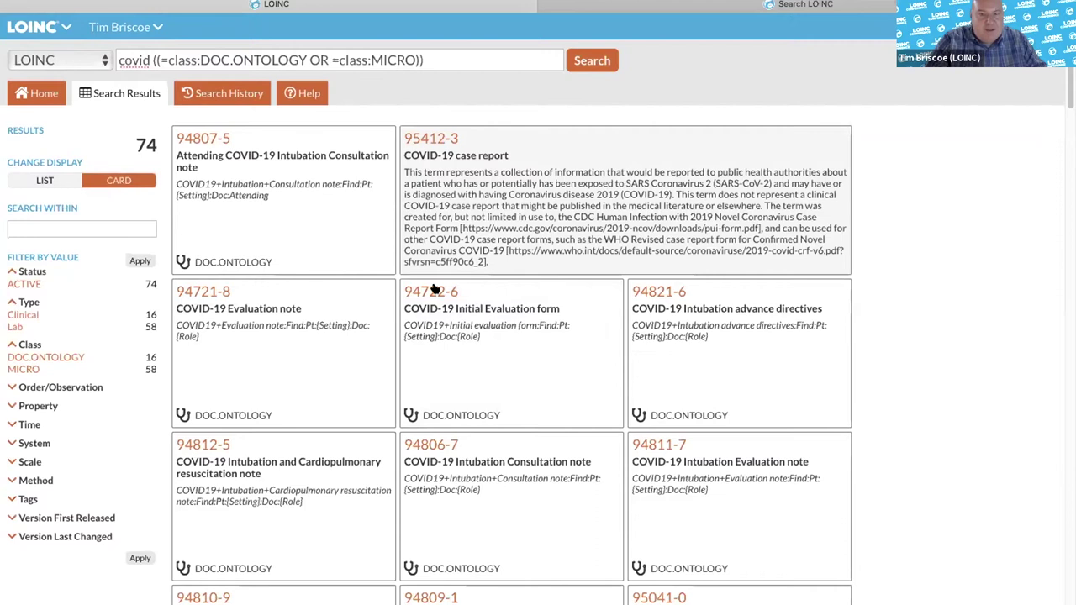
# Look through the result cards, including the DOC.ONTOLOGY and MICRO terms.
pyautogui.scroll(-6, 436, 368)
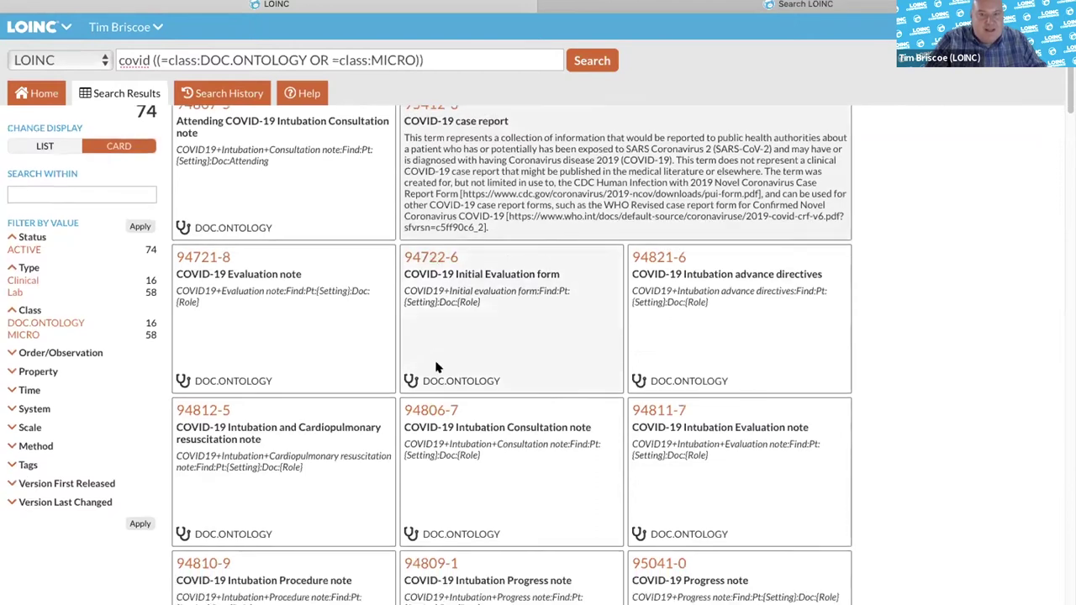
pyautogui.scroll(-1, 319, 406)
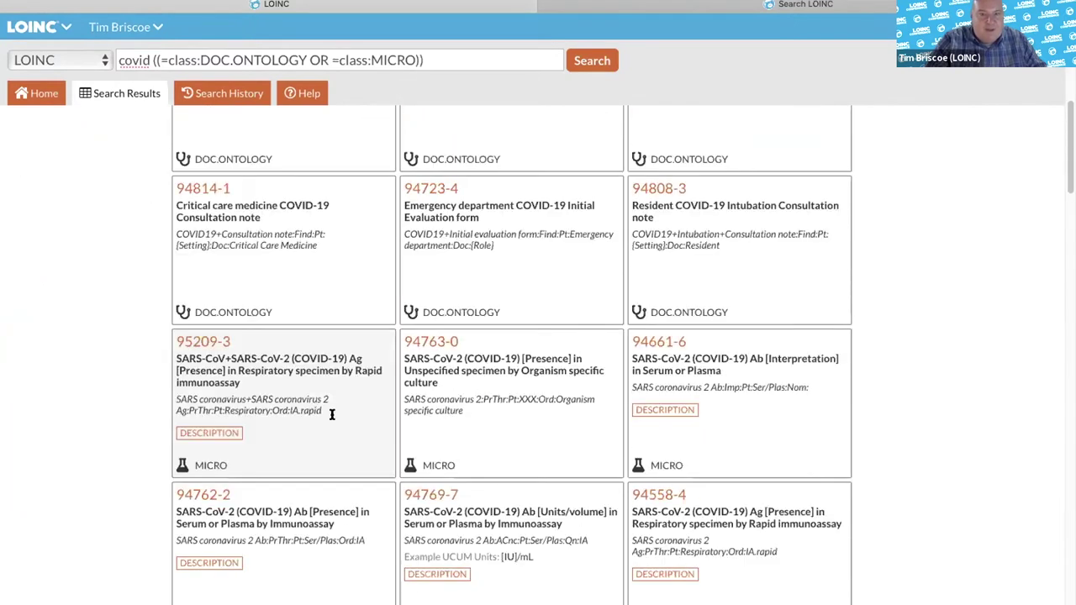
pyautogui.click(331, 411)
pyautogui.scroll(1, 397, 444)
pyautogui.scroll(6, 400, 446)
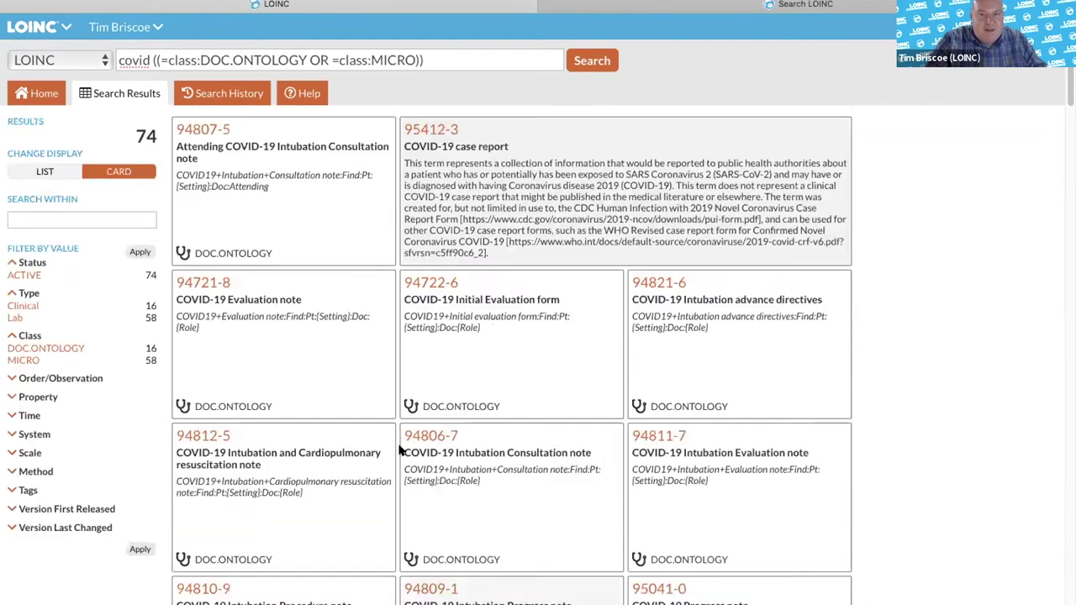
pyautogui.scroll(-2, 400, 452)
pyautogui.scroll(-6, 400, 445)
pyautogui.scroll(7, 378, 336)
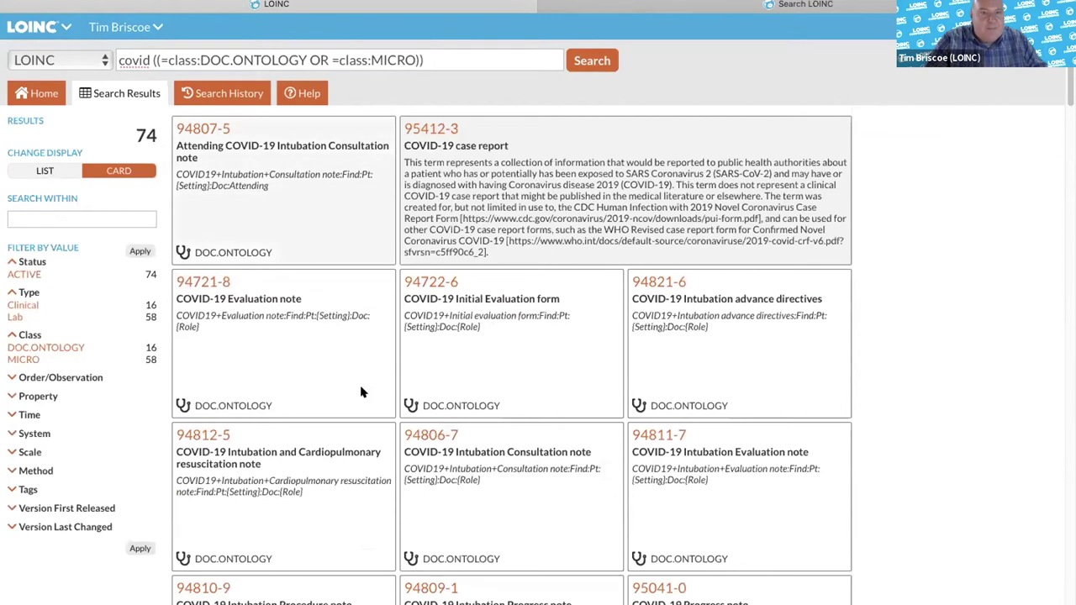
pyautogui.scroll(1, 103, 146)
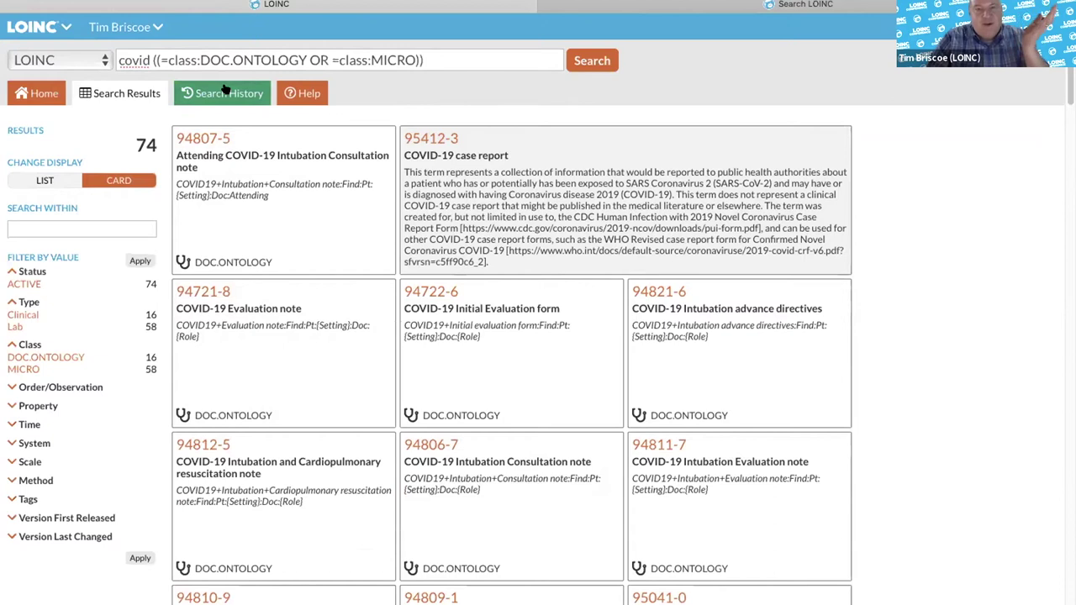
# Open the search history and narrow its entries with the text prom.
pyautogui.click(226, 91)
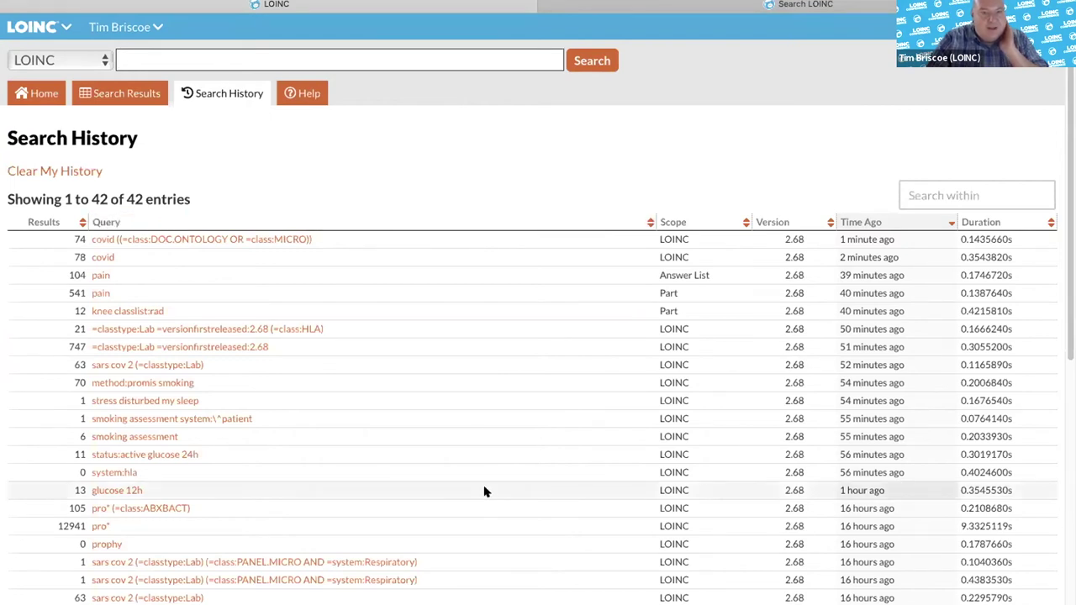
pyautogui.scroll(-1, 481, 479)
pyautogui.scroll(1, 481, 479)
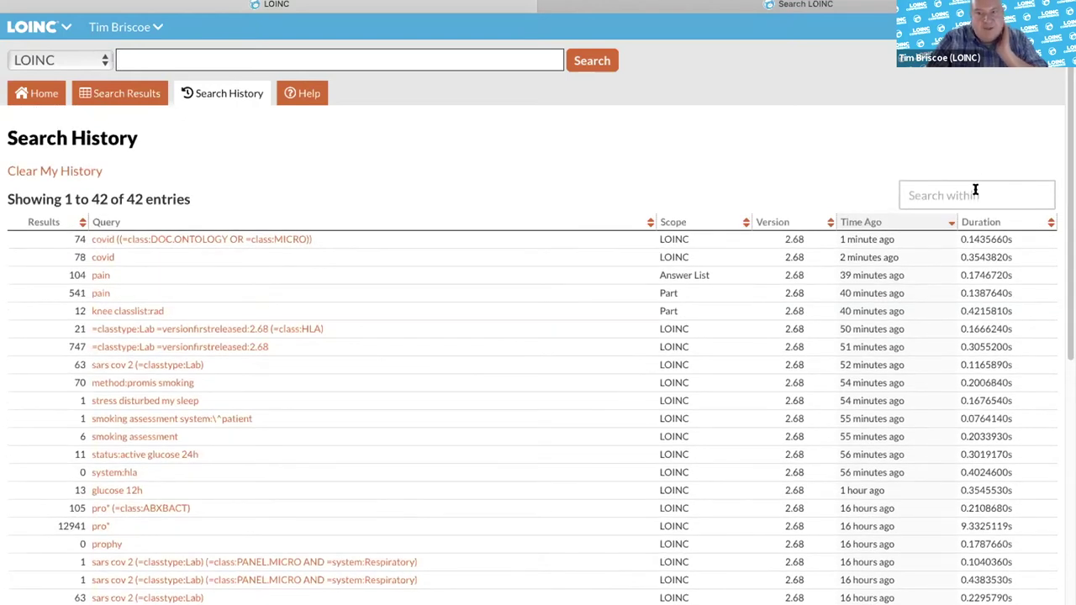
pyautogui.click(975, 191)
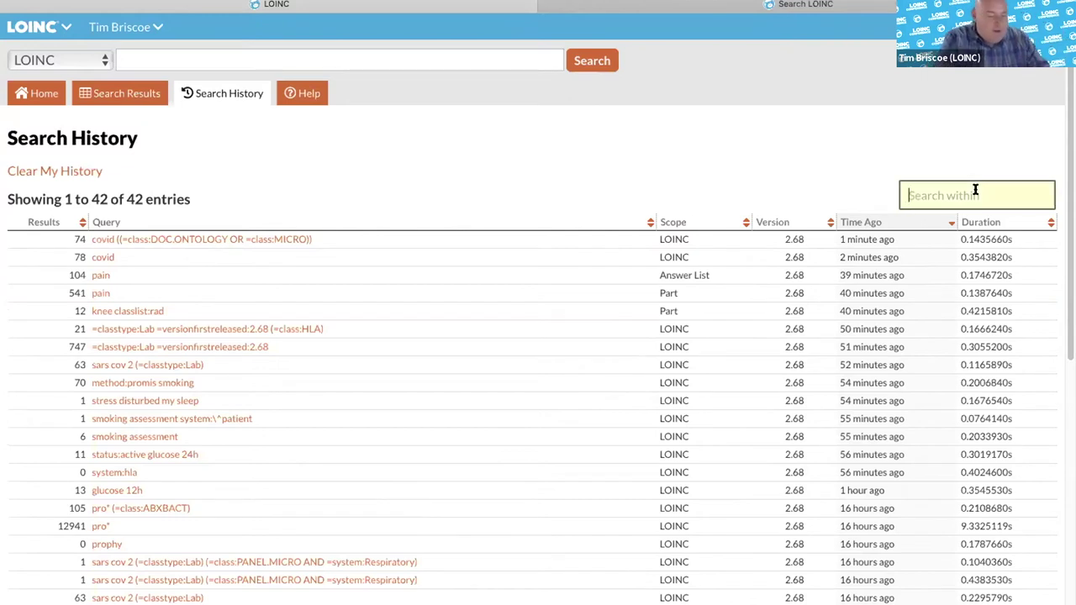
pyautogui.write('promi')
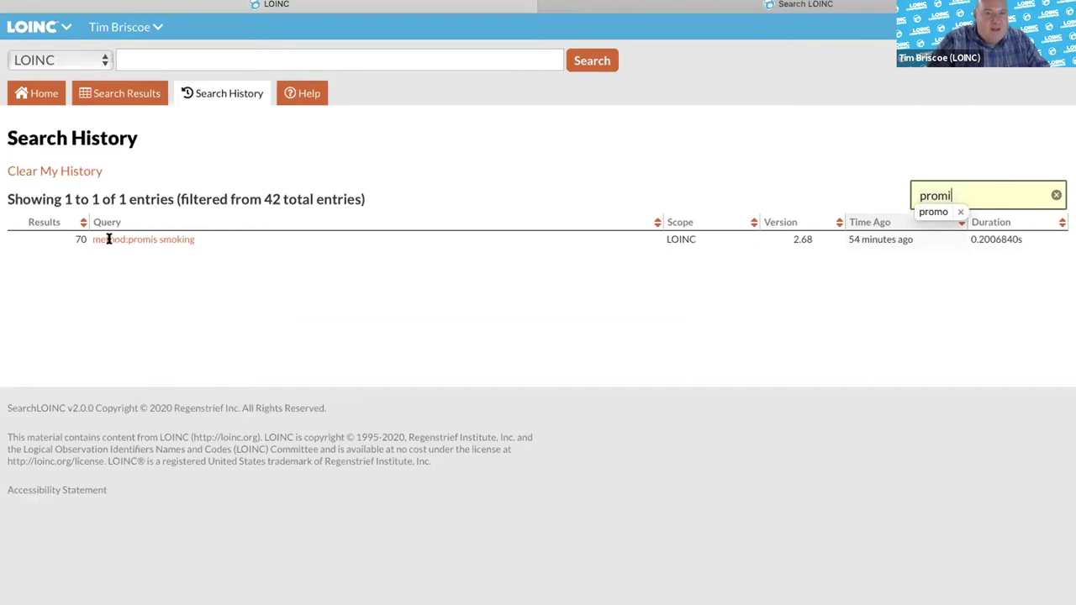
pyautogui.press('BackSpace')
pyautogui.write('o')
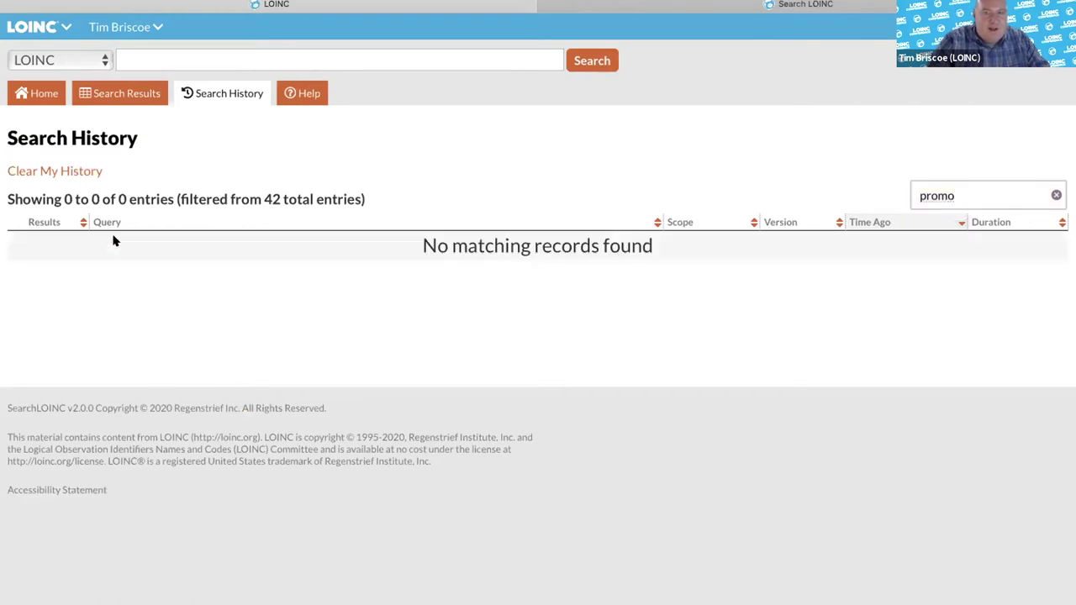
pyautogui.click(960, 199)
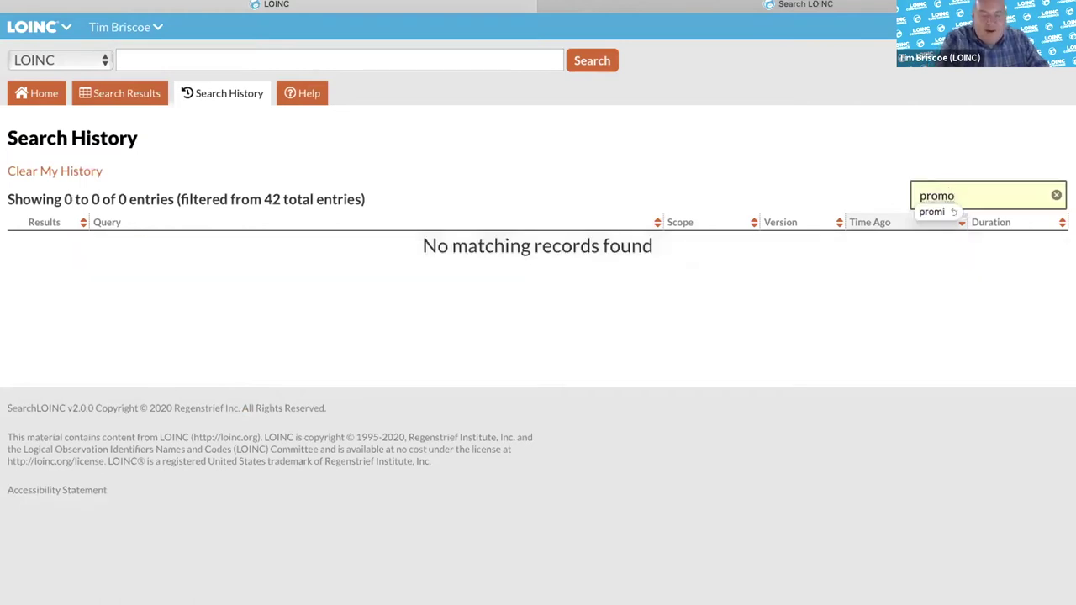
pyautogui.click(931, 212)
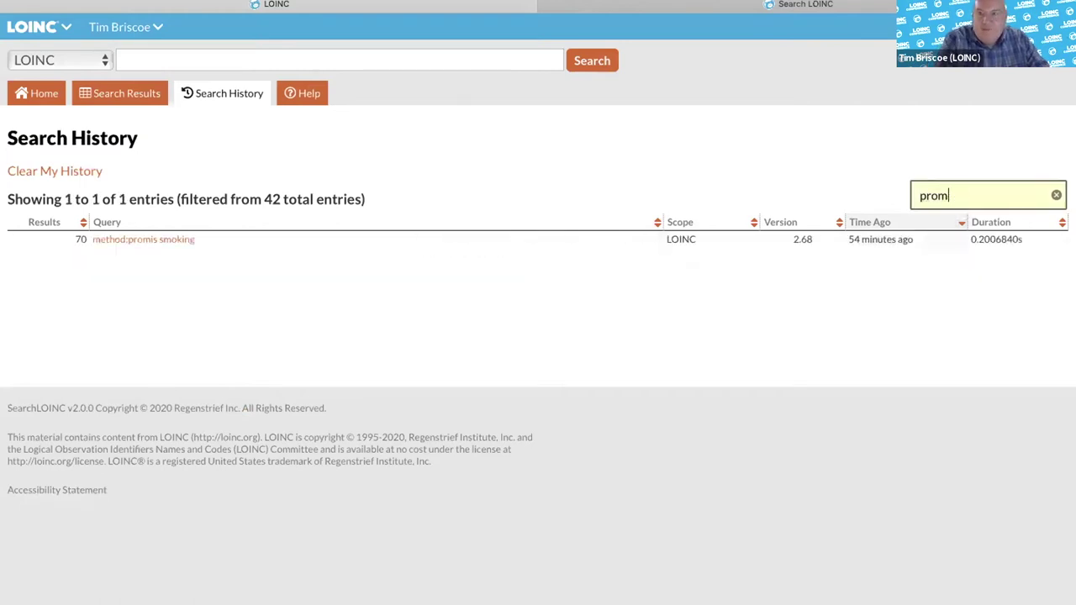
# Rerun the method:promis smoking query from the history, and open the Help page after viewing its results.
pyautogui.click(160, 238)
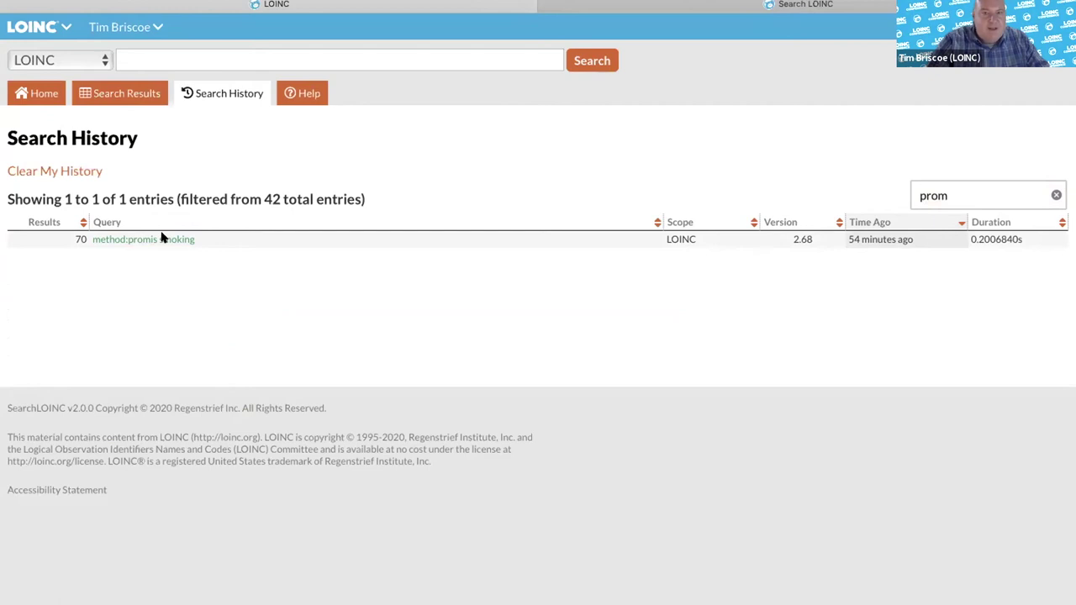
pyautogui.click(162, 239)
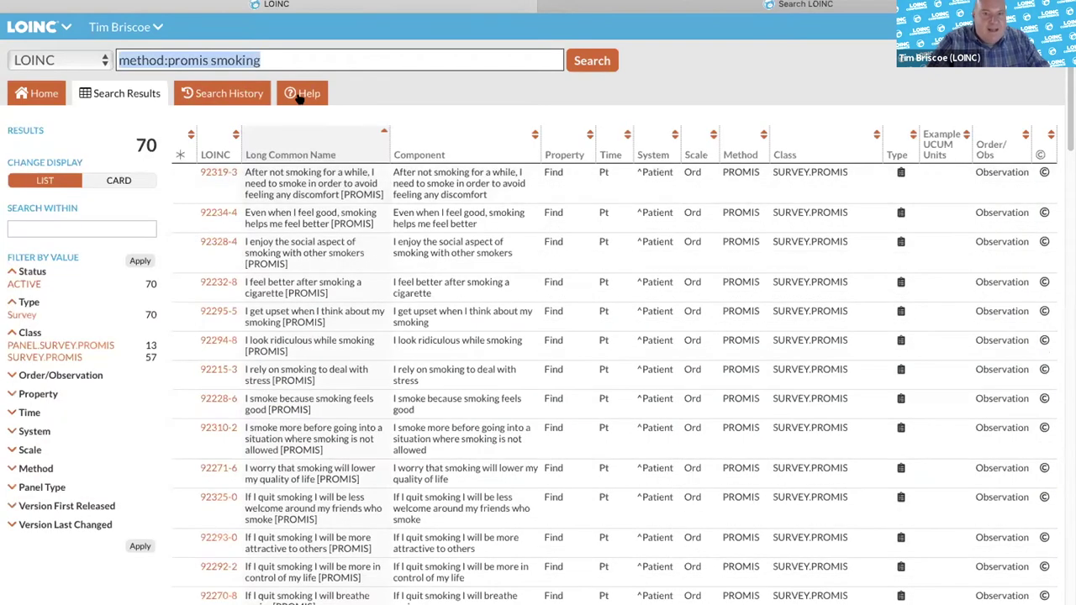
pyautogui.click(300, 95)
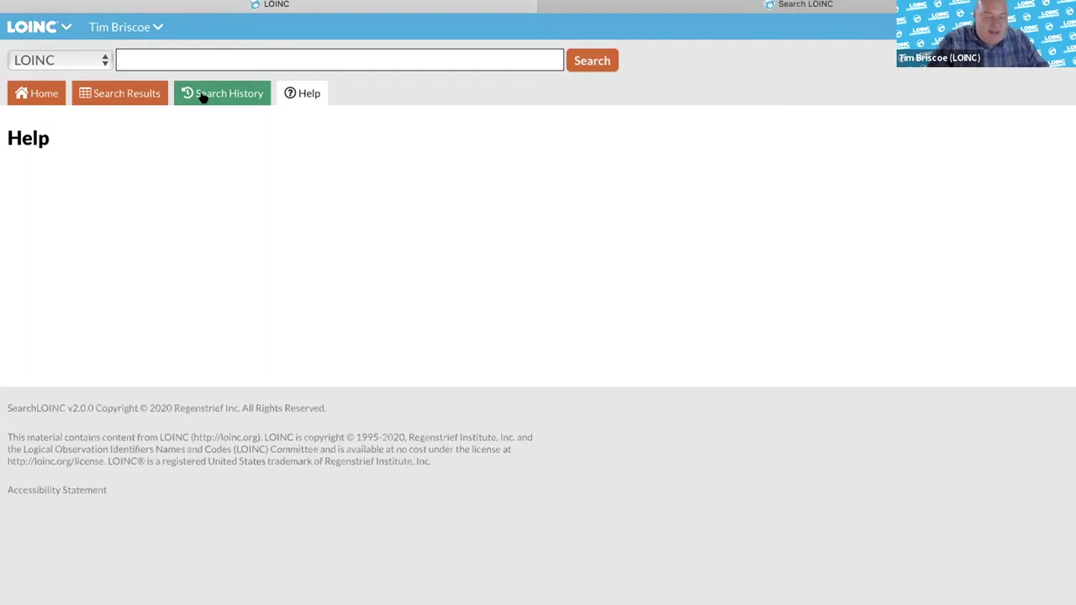
# Return to the home page, search LOINC for class:lab and filter the results to the ATTACH.LAB class.
pyautogui.click(59, 94)
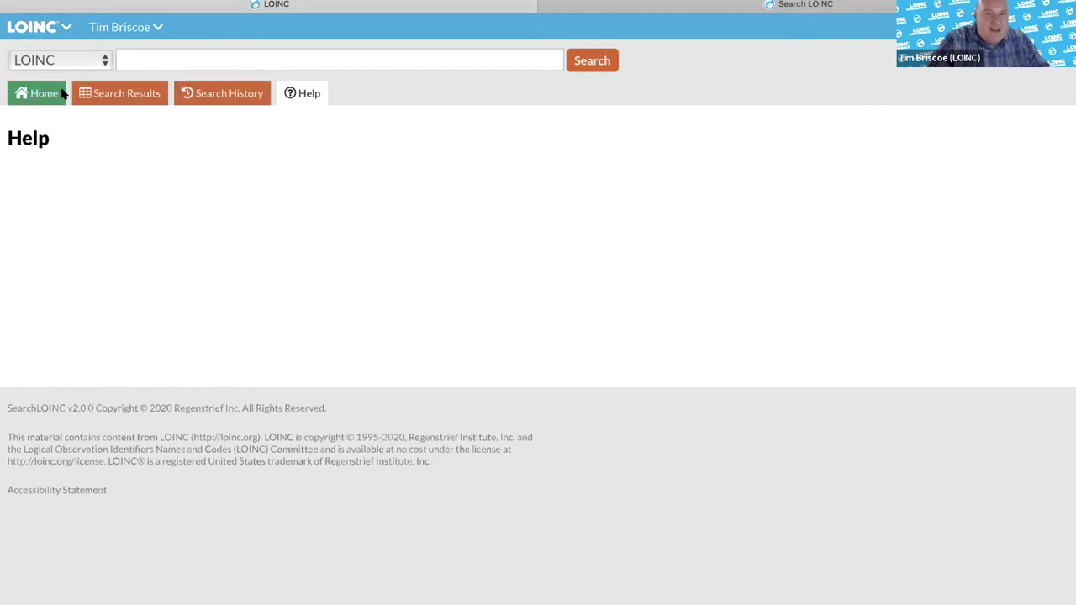
pyautogui.moveTo(63, 94); pyautogui.dragTo(157, 89)
pyautogui.write('class:')
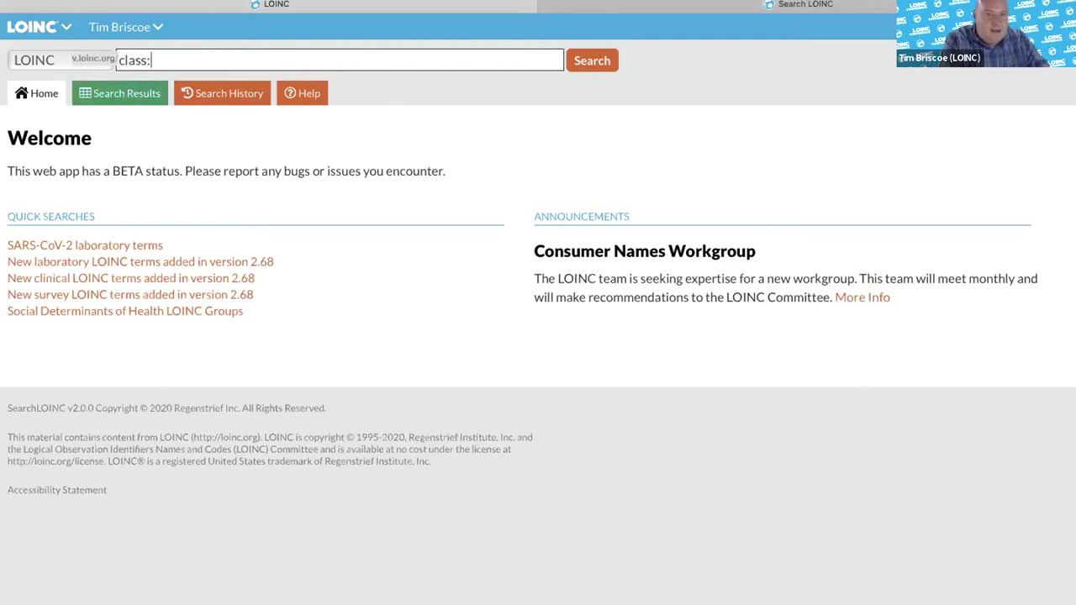
pyautogui.write('lab')
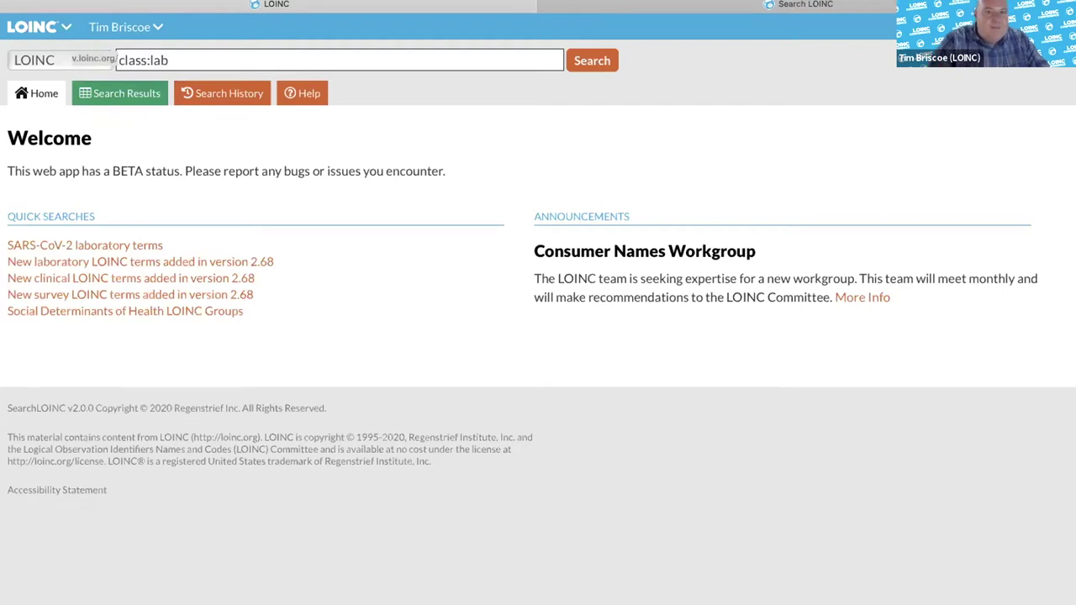
pyautogui.press('Return')
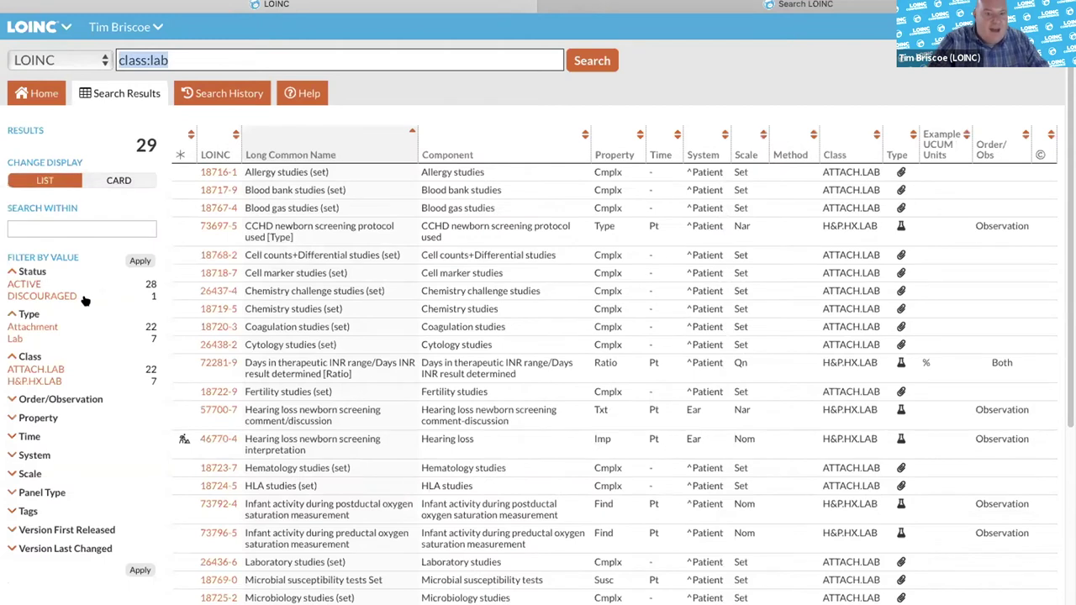
pyautogui.click(46, 370)
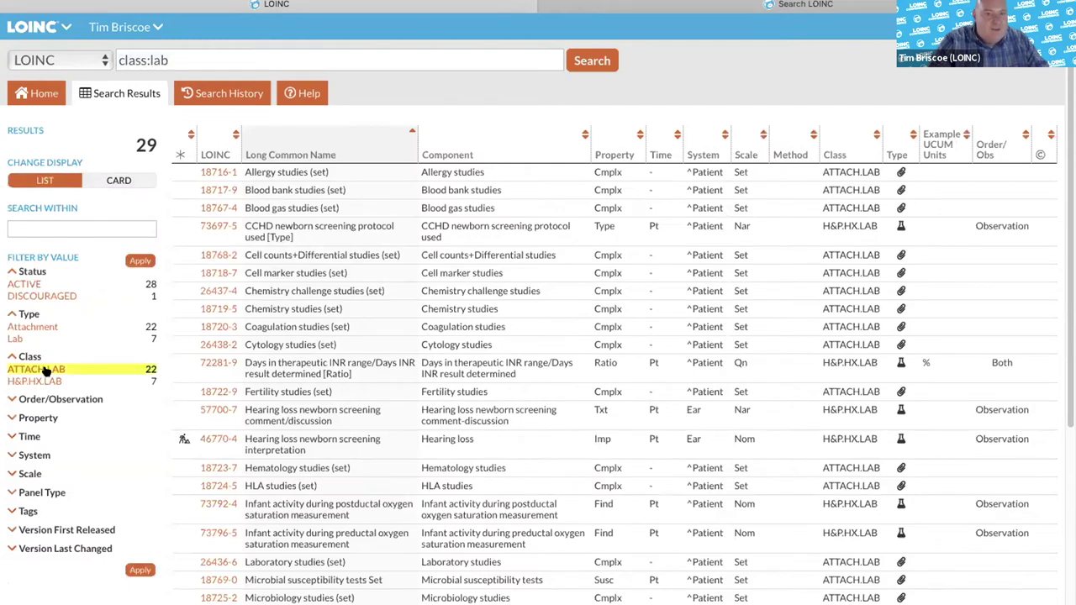
pyautogui.click(140, 261)
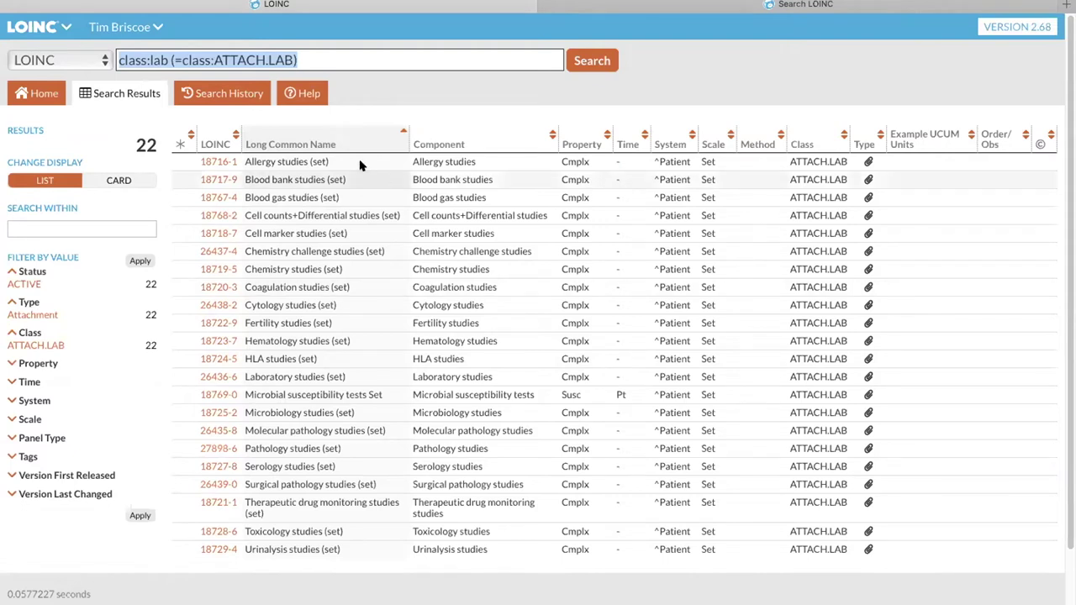
# Review the search history and the home page, and return to the ATTACH.LAB search results.
pyautogui.click(238, 98)
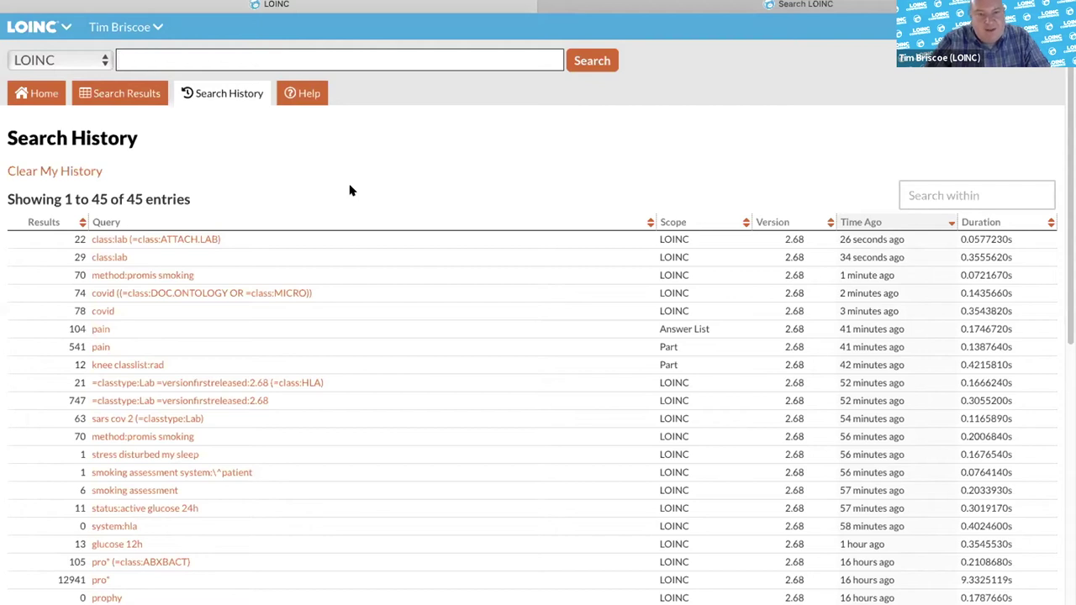
pyautogui.click(32, 98)
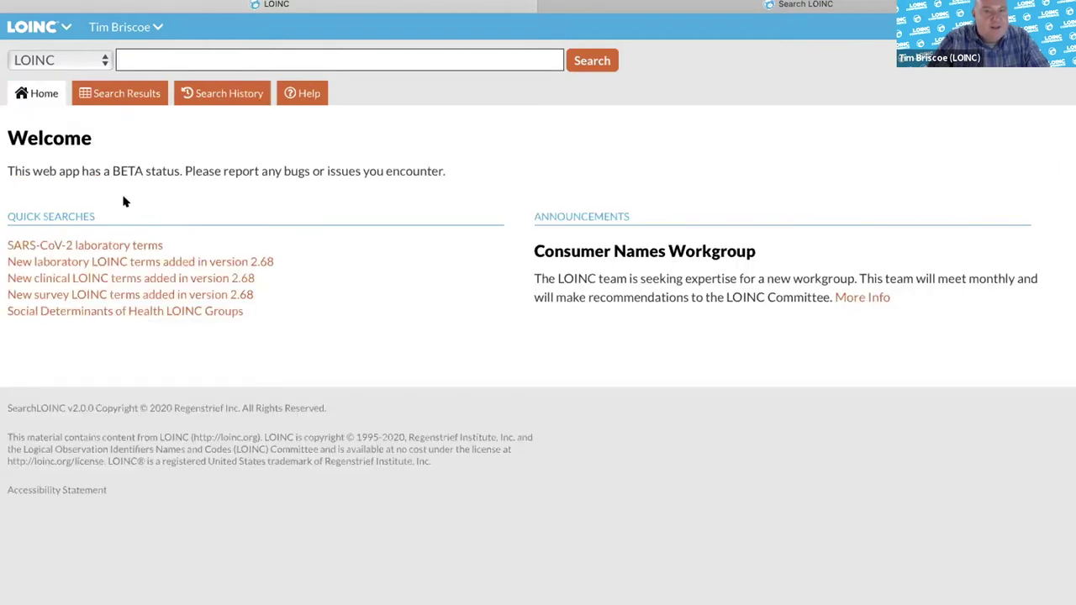
pyautogui.click(202, 94)
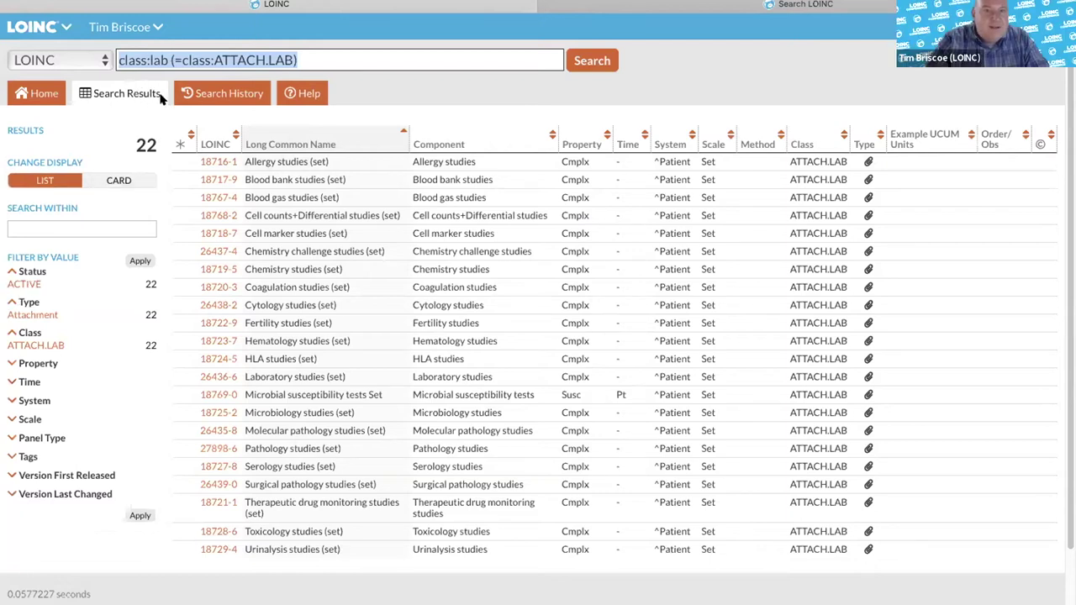
# Replace the ATTACH.LAB condition in the query and search for class:lab status:deprecated.
pyautogui.moveTo(171, 59); pyautogui.dragTo(429, 87)
pyautogui.press('BackSpace')
pyautogui.write('de')
pyautogui.press('BackSpace')
pyautogui.press('BackSpace')
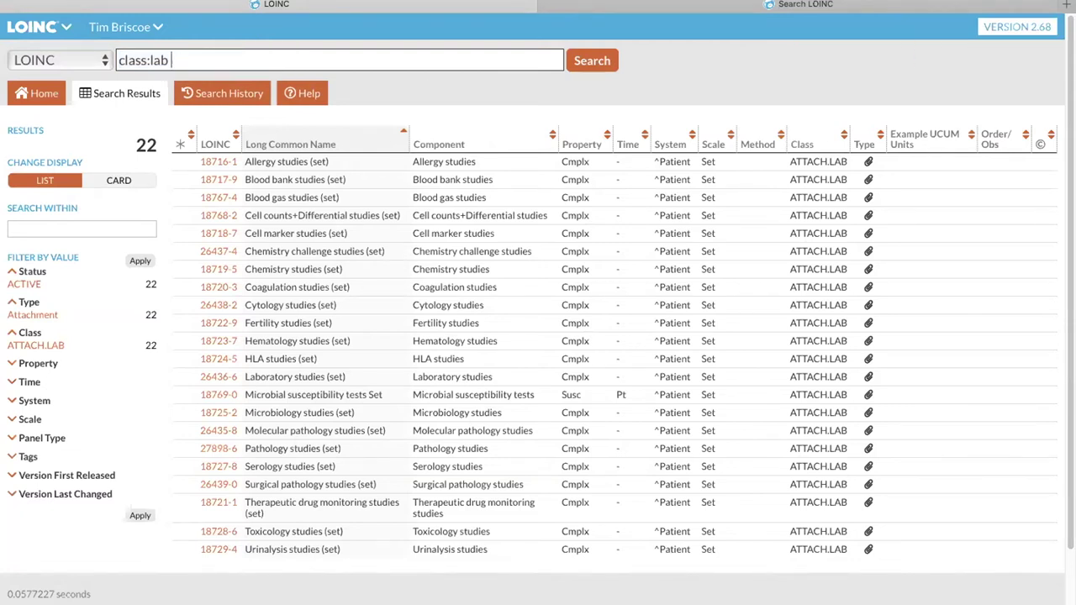
pyautogui.write('status:deprecated')
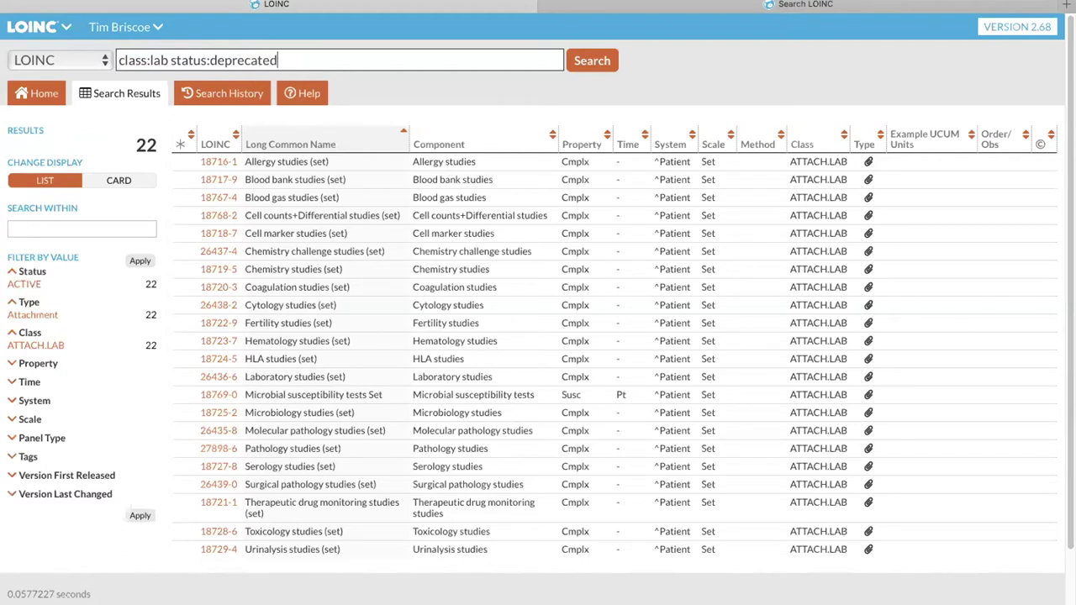
pyautogui.press('Return')
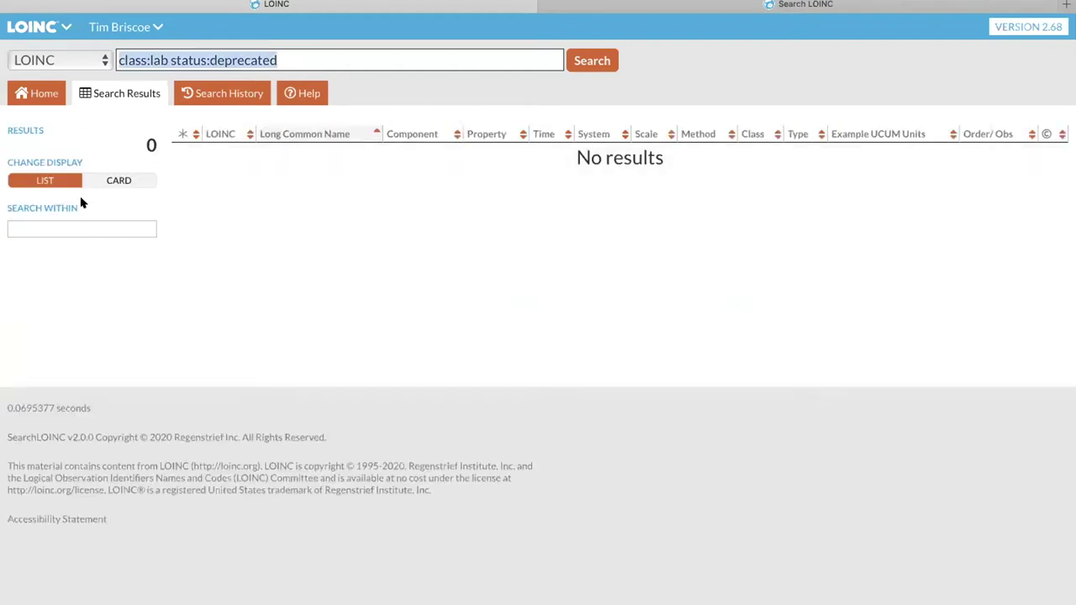
# Remove the status condition, rerun the class:lab search and sort the results so flagged terms come first.
pyautogui.moveTo(170, 60); pyautogui.dragTo(290, 60)
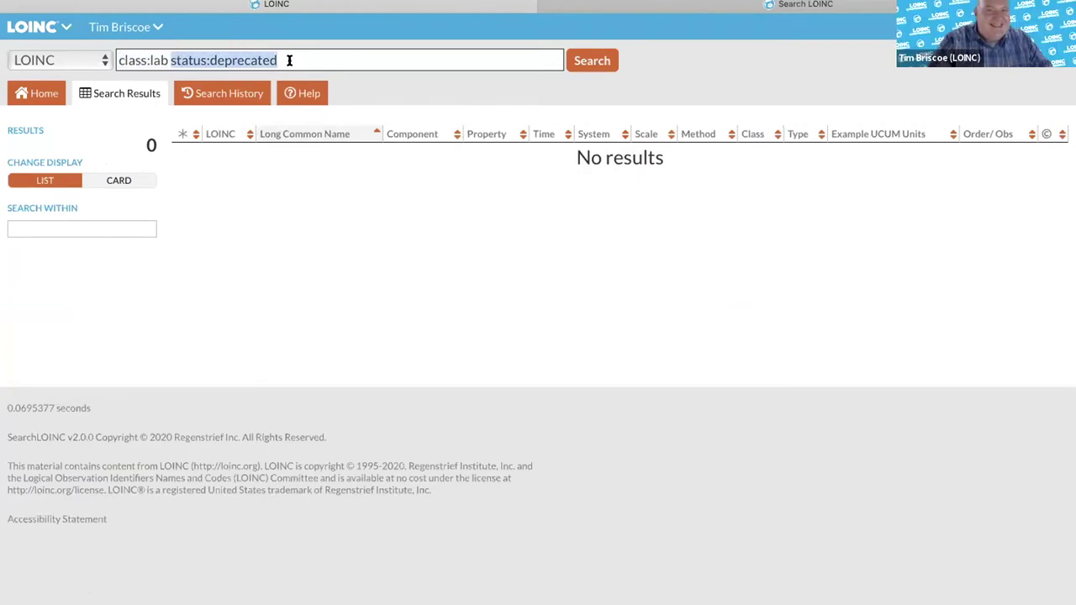
pyautogui.press('BackSpace')
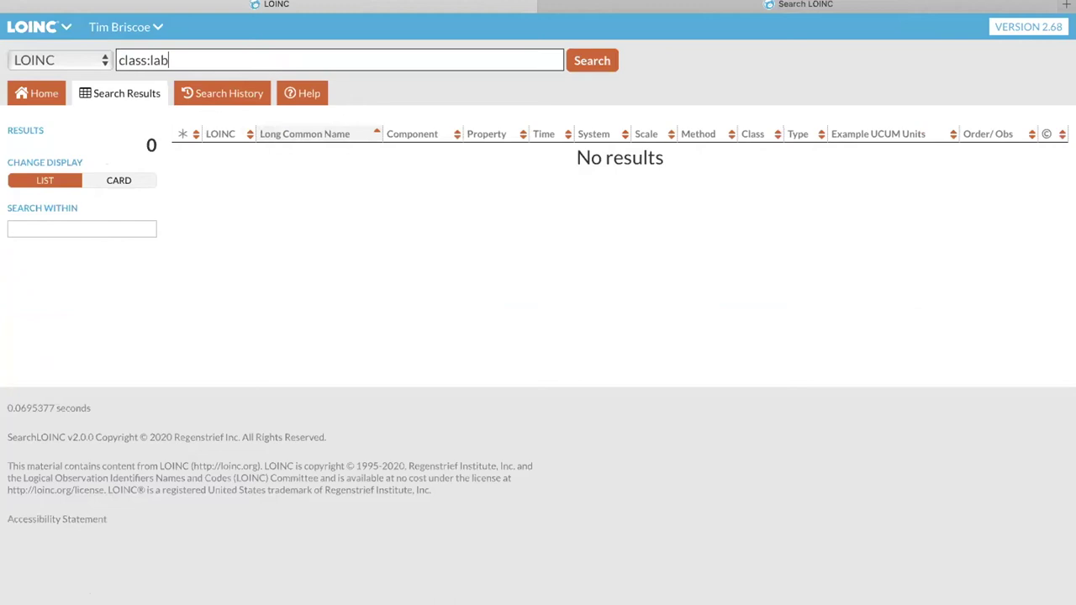
pyautogui.press('Return')
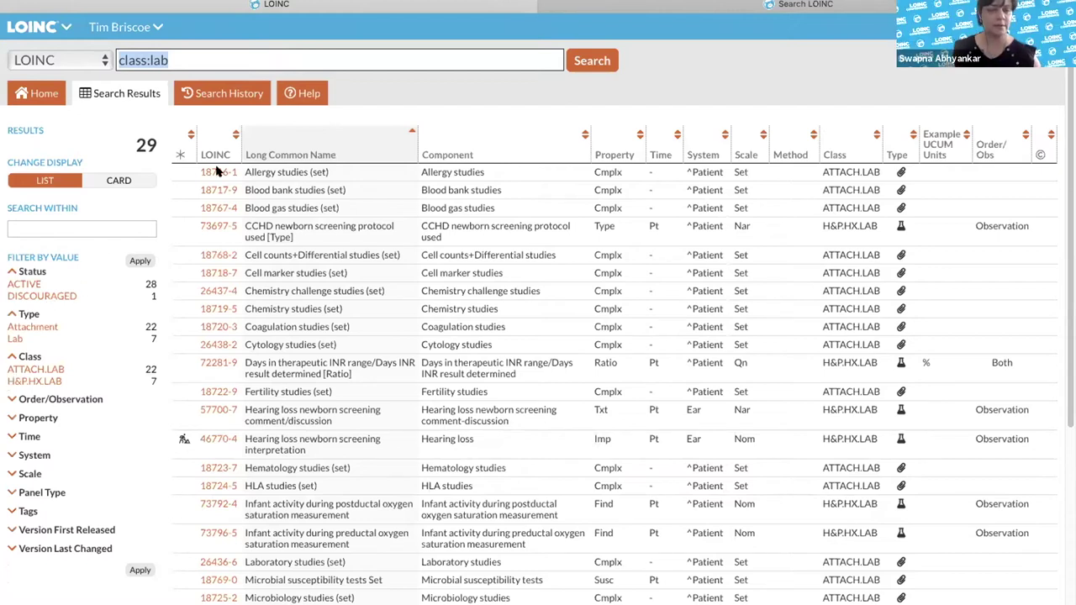
pyautogui.click(181, 156)
pyautogui.click(181, 156)
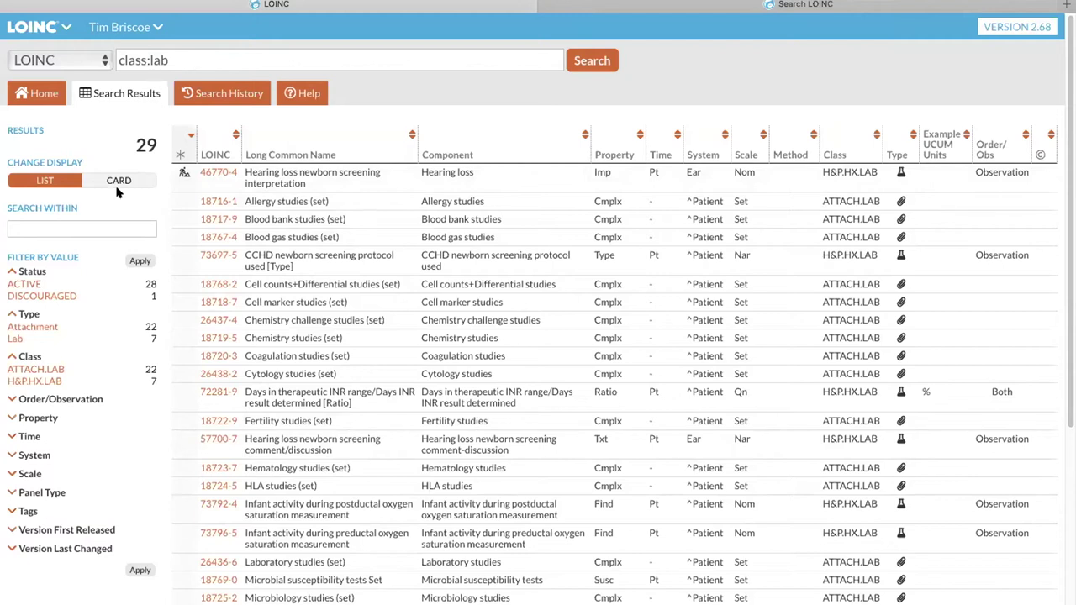
# Expand the Order/Observation filter values and filter the class:lab results to DISCOURAGED status only.
pyautogui.click(36, 286)
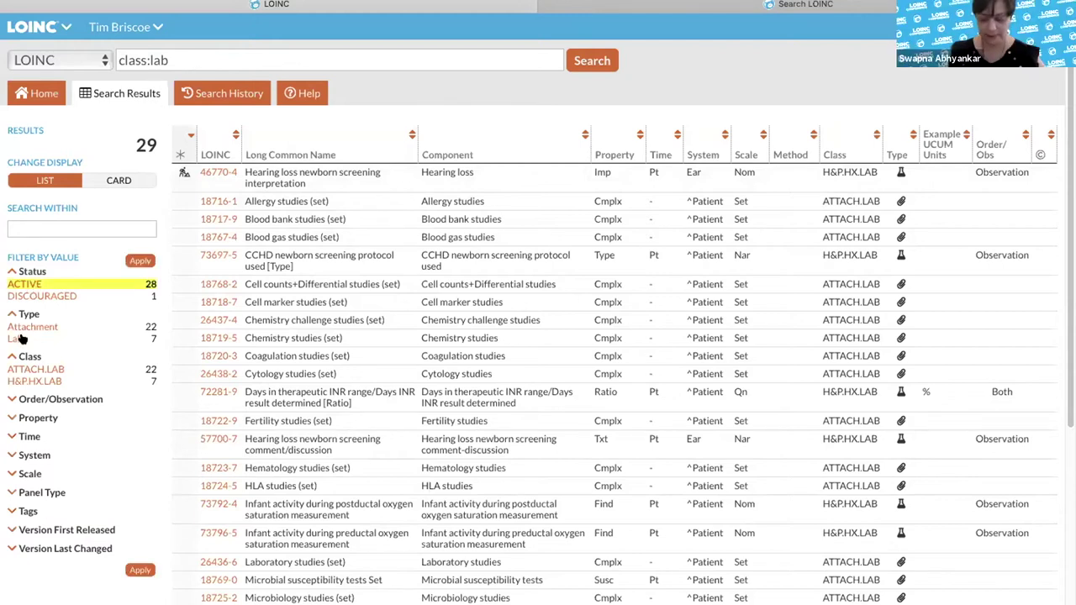
pyautogui.click(34, 401)
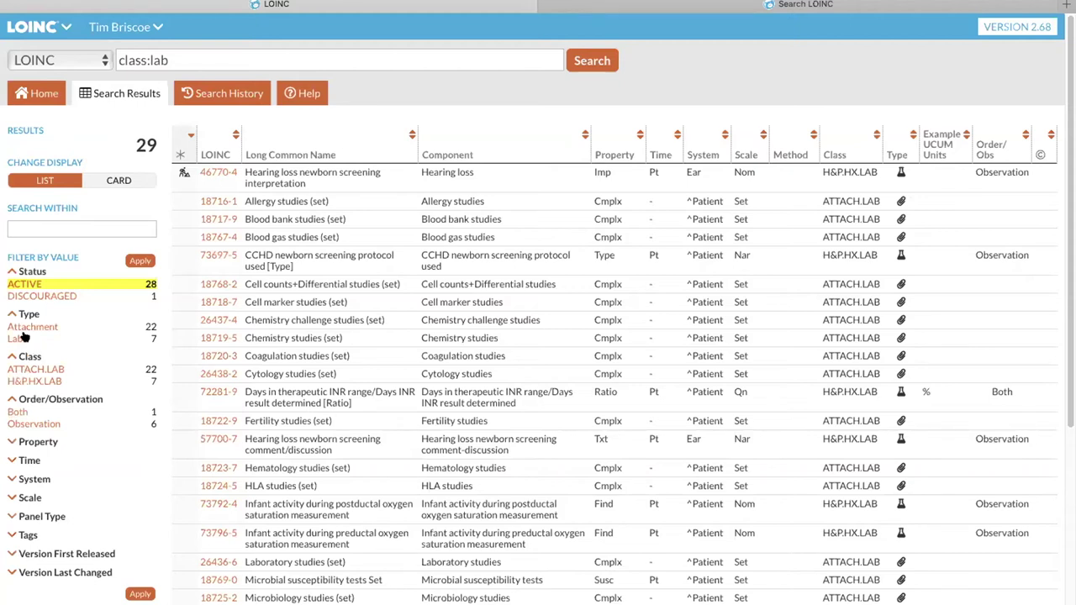
pyautogui.click(52, 285)
pyautogui.click(49, 296)
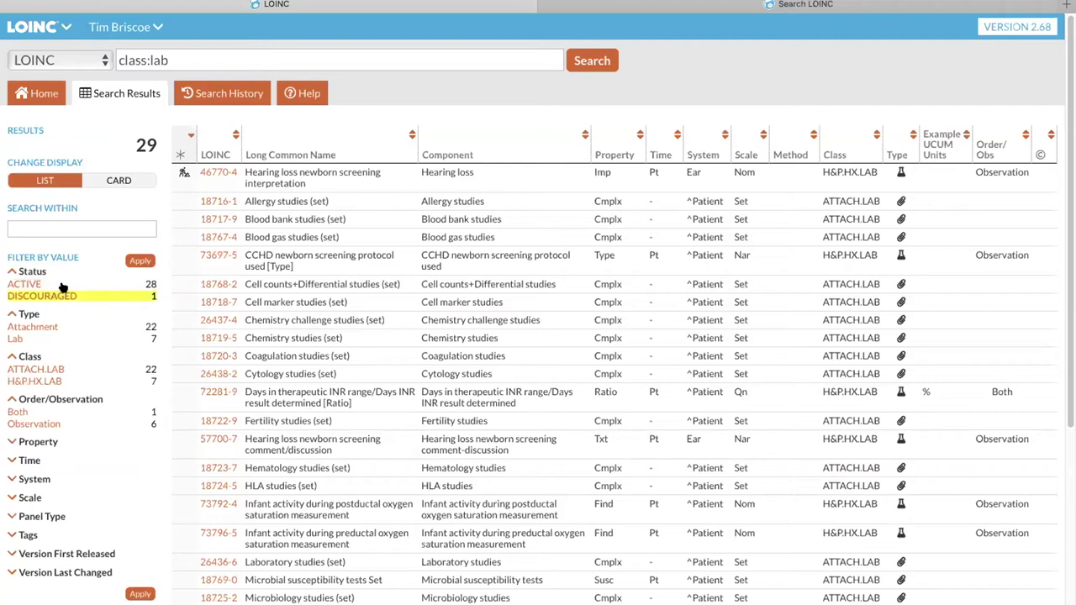
pyautogui.click(126, 260)
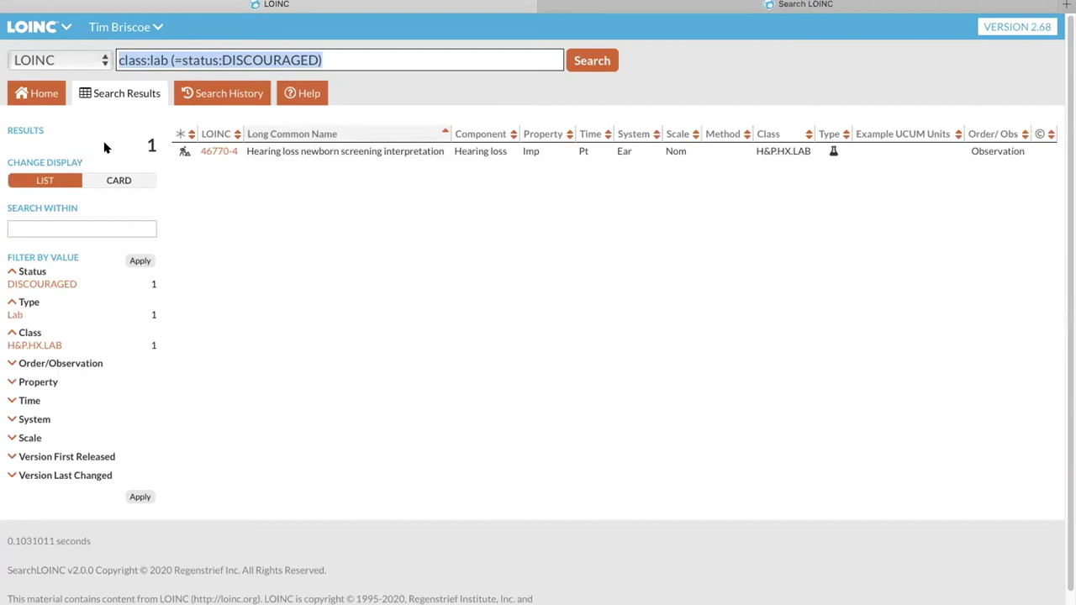
# Run the home page's quick search for new survey LOINC terms added in version 2.68.
pyautogui.click(48, 96)
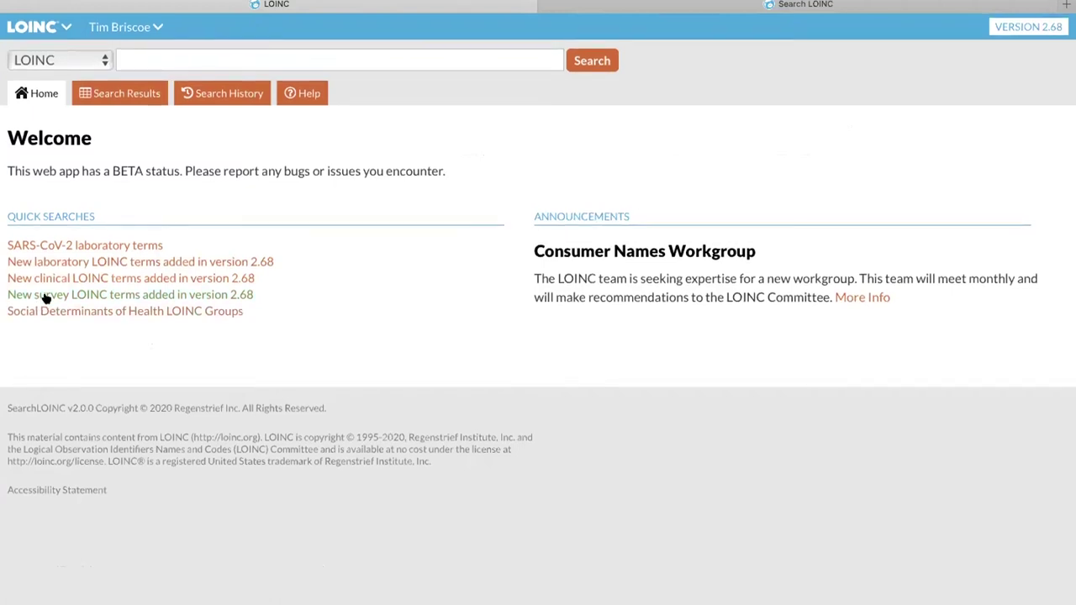
pyautogui.click(46, 296)
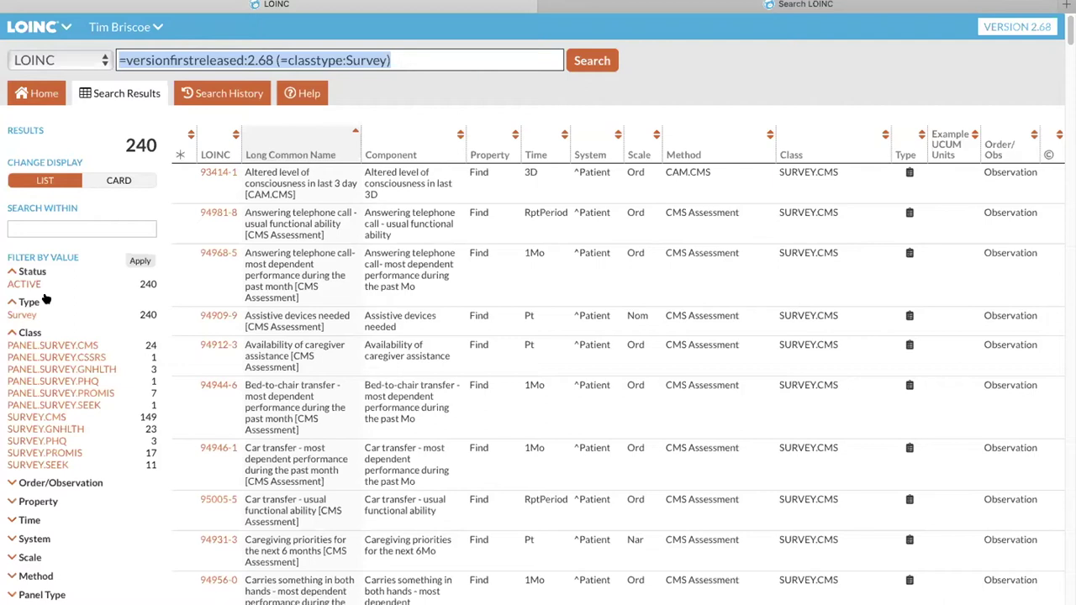
# Switch to the older Search LOINC page, search for glucose and select the result rows from 72651-3 through 1494-4.
pyautogui.click(639, 4)
pyautogui.write('glucose')
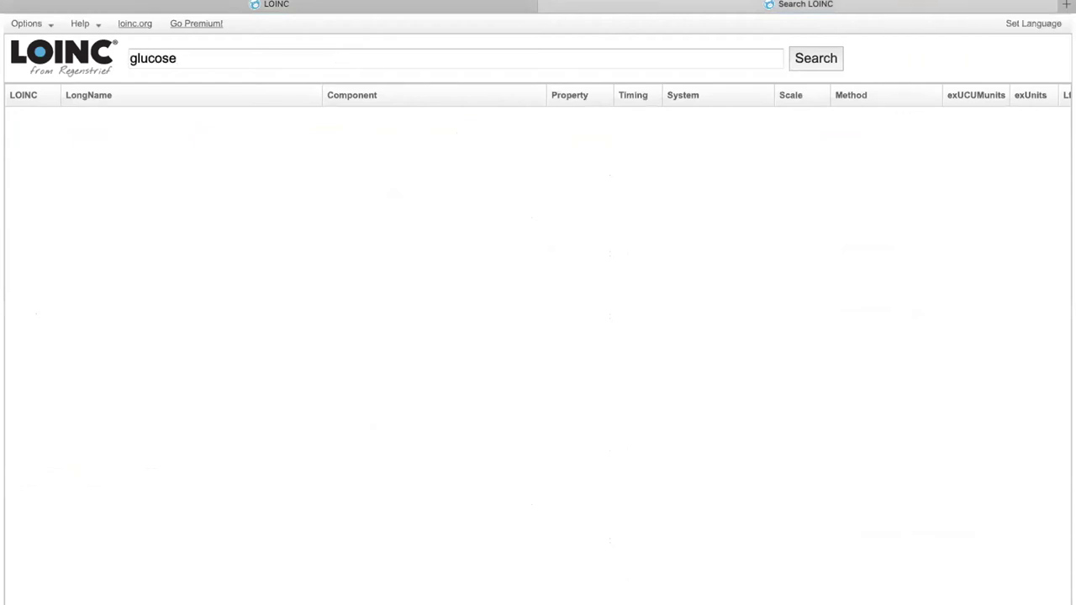
pyautogui.press('Return')
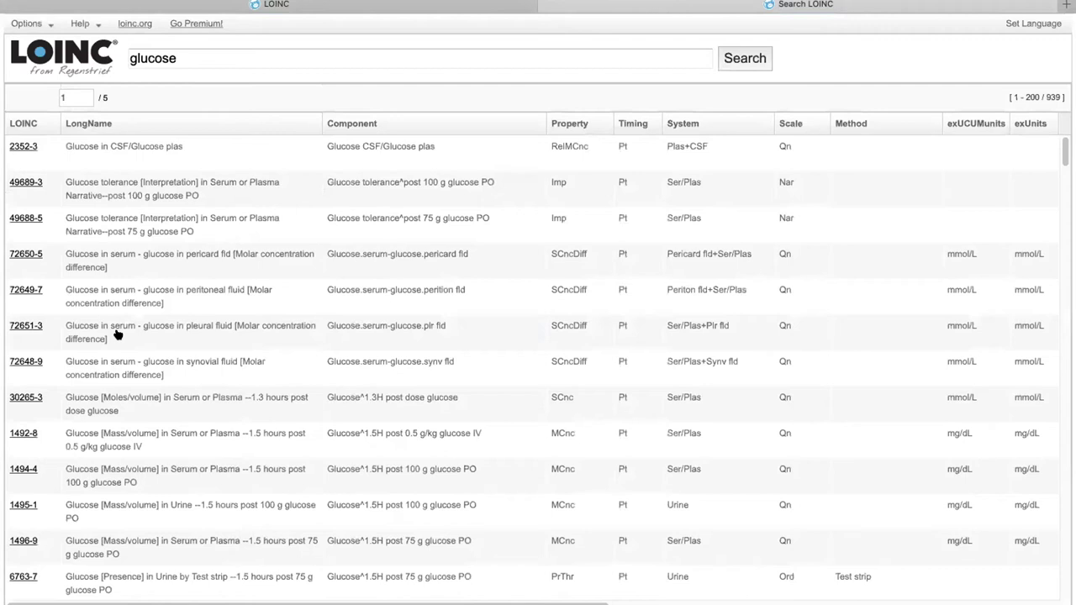
pyautogui.keyDown('shift'); pyautogui.click(126, 475); pyautogui.keyUp('shift')
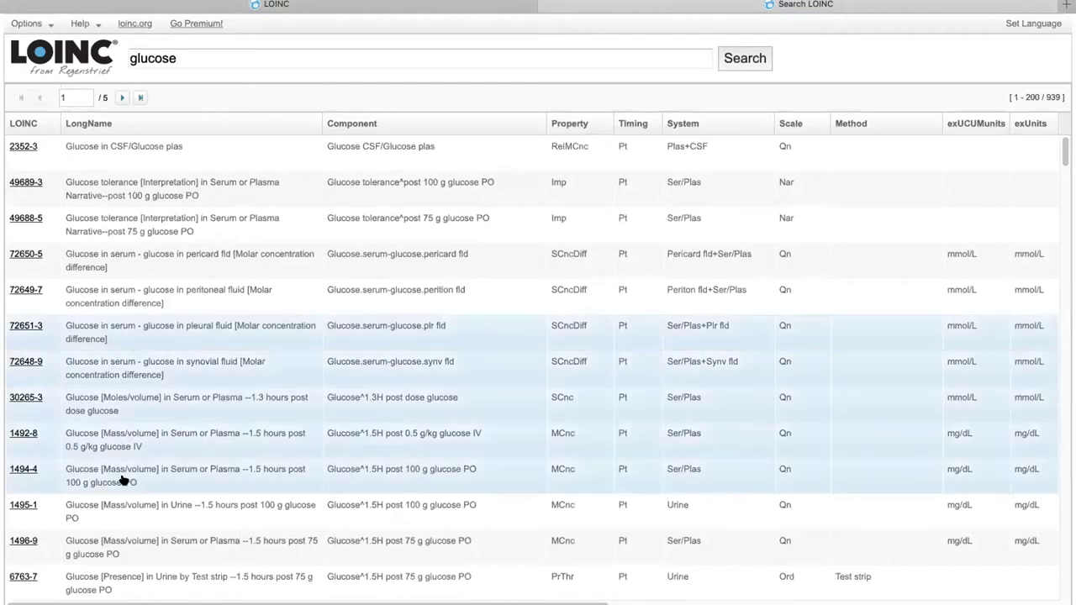
# Show the view and export options for the selected glucose rows and return to the SearchLOINC 2.0 home page.
pyautogui.rightClick(123, 479)
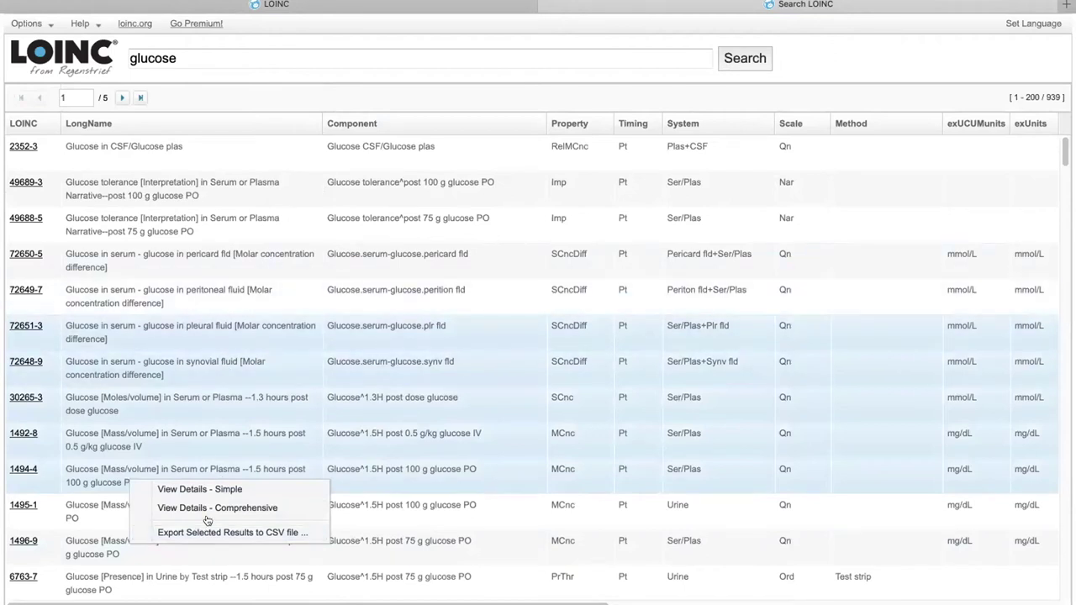
pyautogui.click(295, 4)
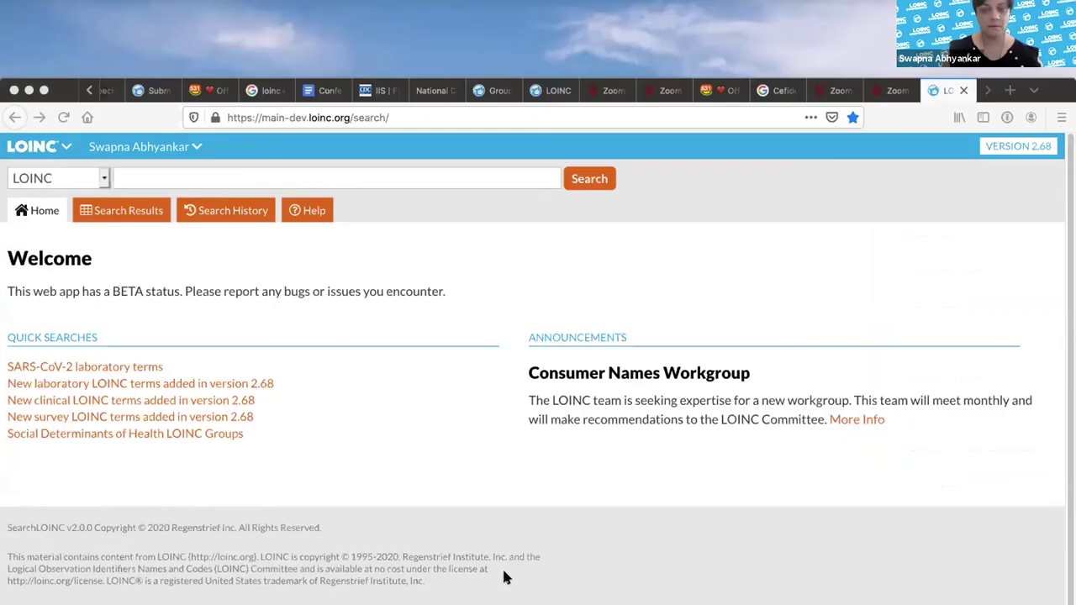
pyautogui.click(469, 277)
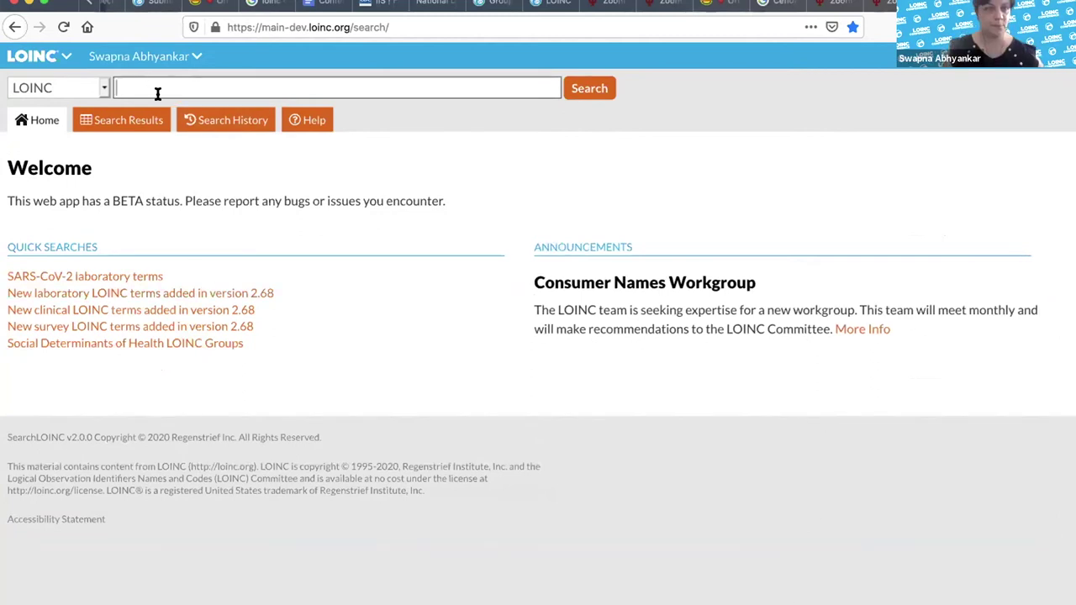
# Search the LOINC terms for sars.
pyautogui.click(153, 84)
pyautogui.click(152, 82)
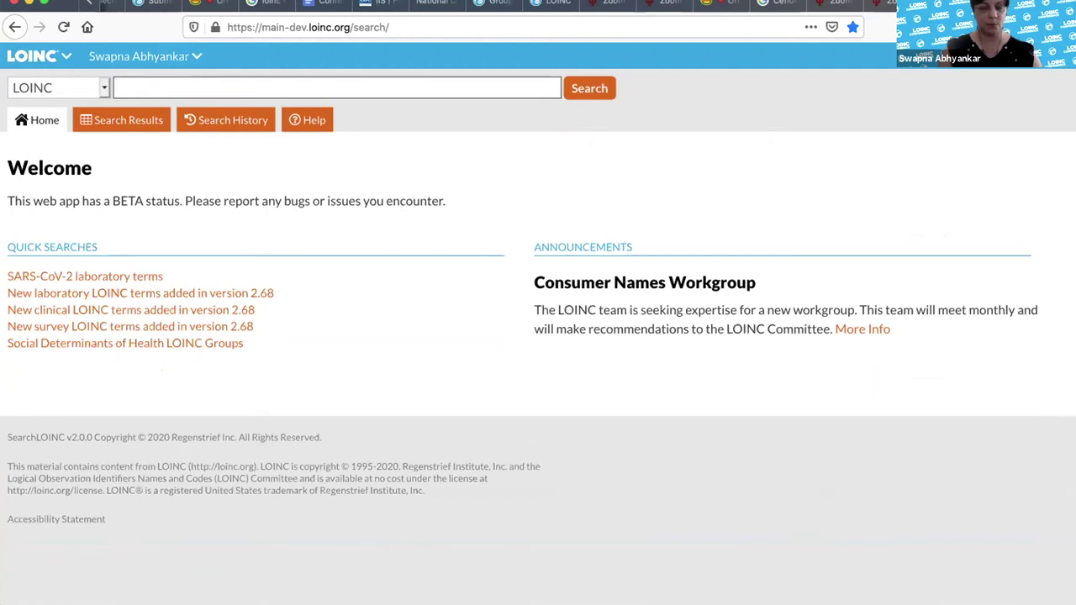
pyautogui.write('sars')
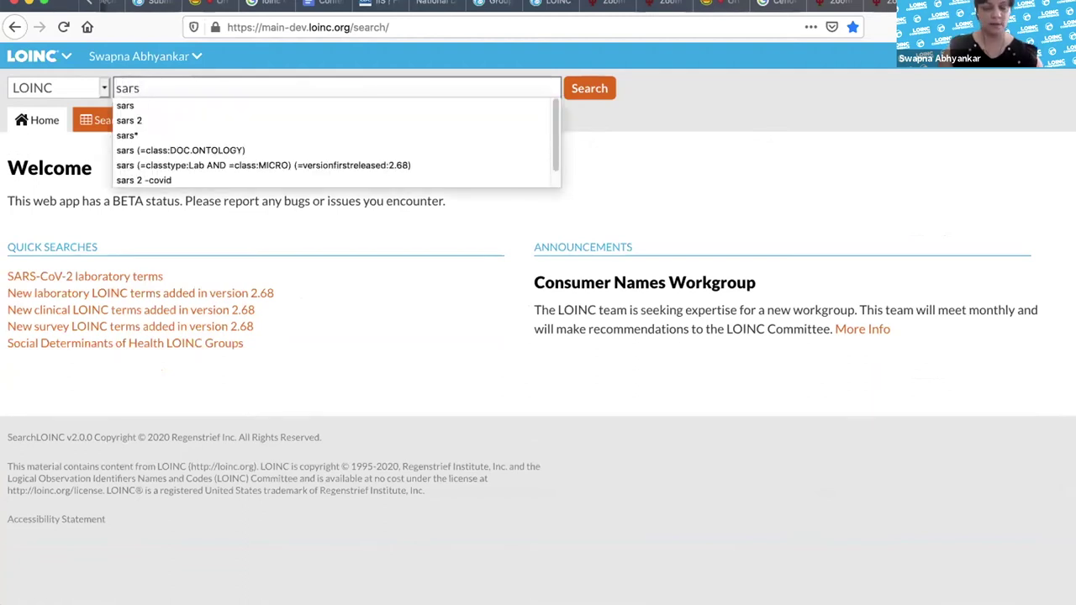
pyautogui.press('Return')
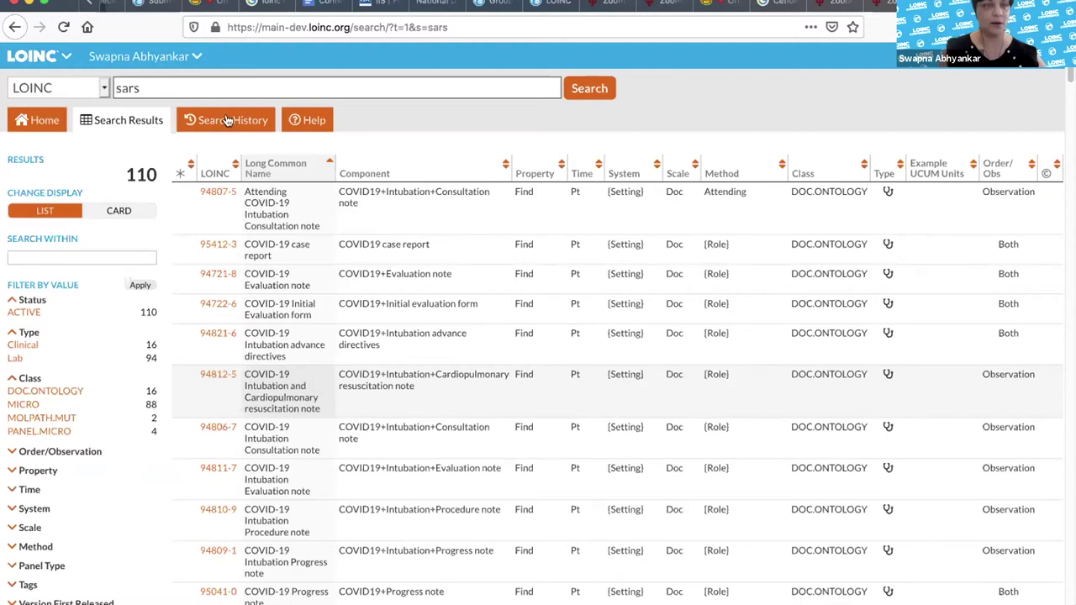
# Replace the sars query with glucose and run the LOINC term search.
pyautogui.click(115, 87)
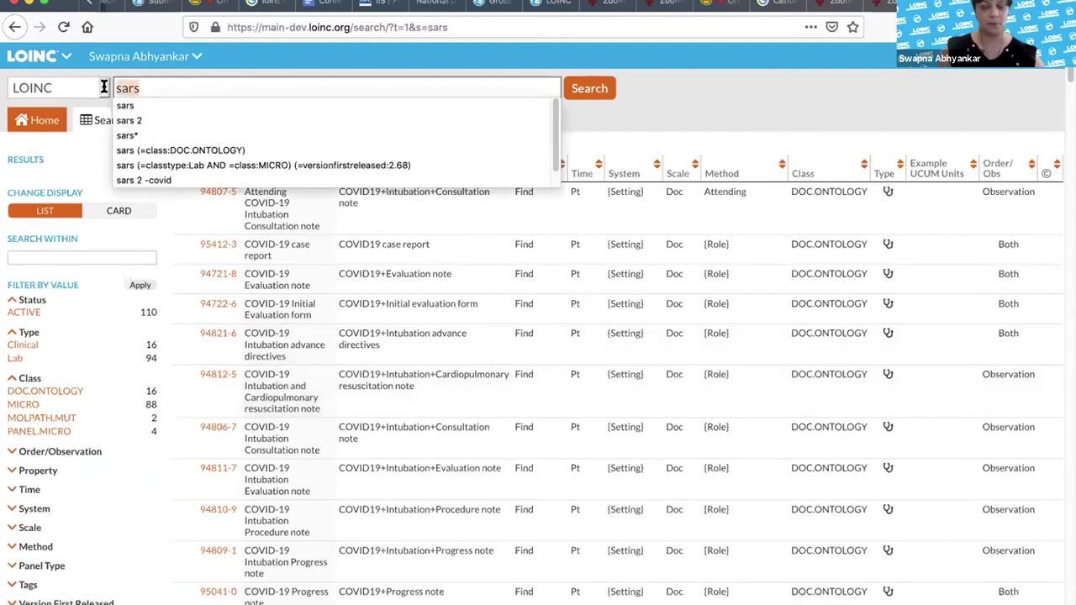
pyautogui.hotkey('ctrl', 'a')
pyautogui.write('glucose')
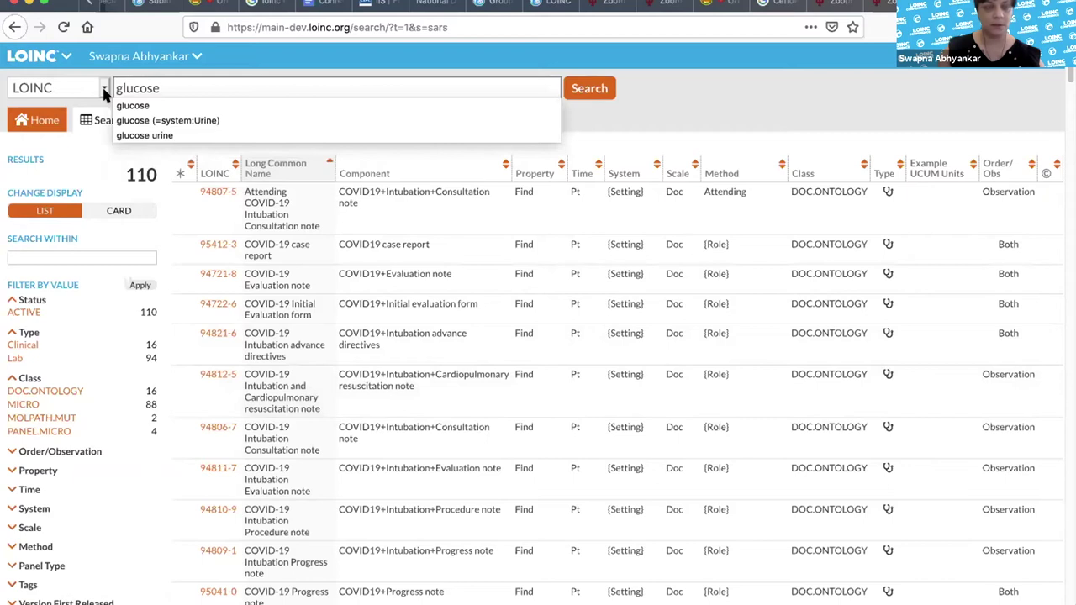
pyautogui.press('Return')
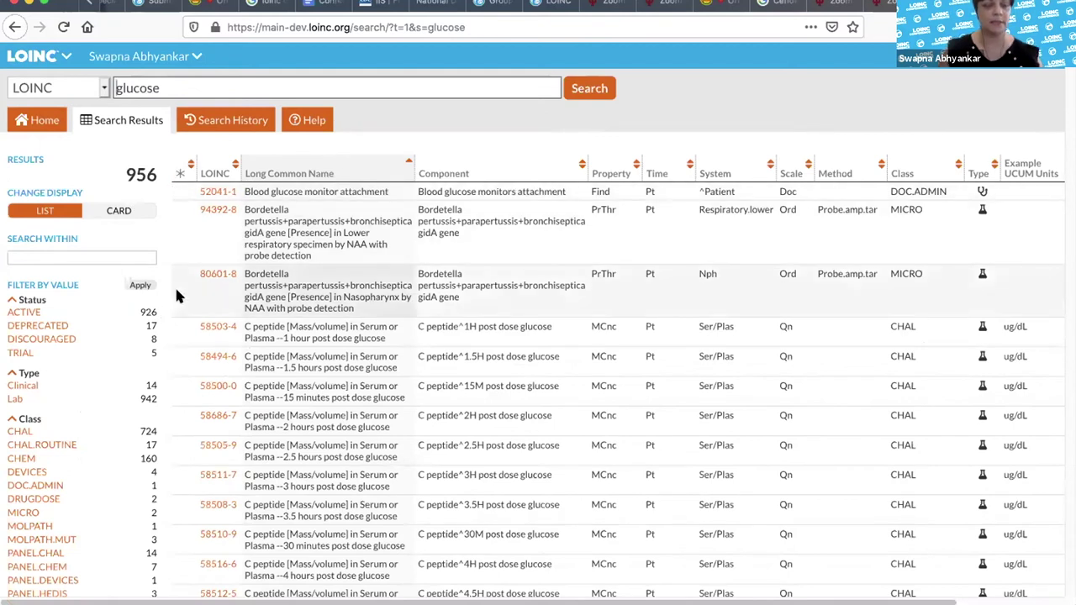
# Collapse the Class filter values and filter the glucose results to ACTIVE status and Urine system.
pyautogui.click(12, 419)
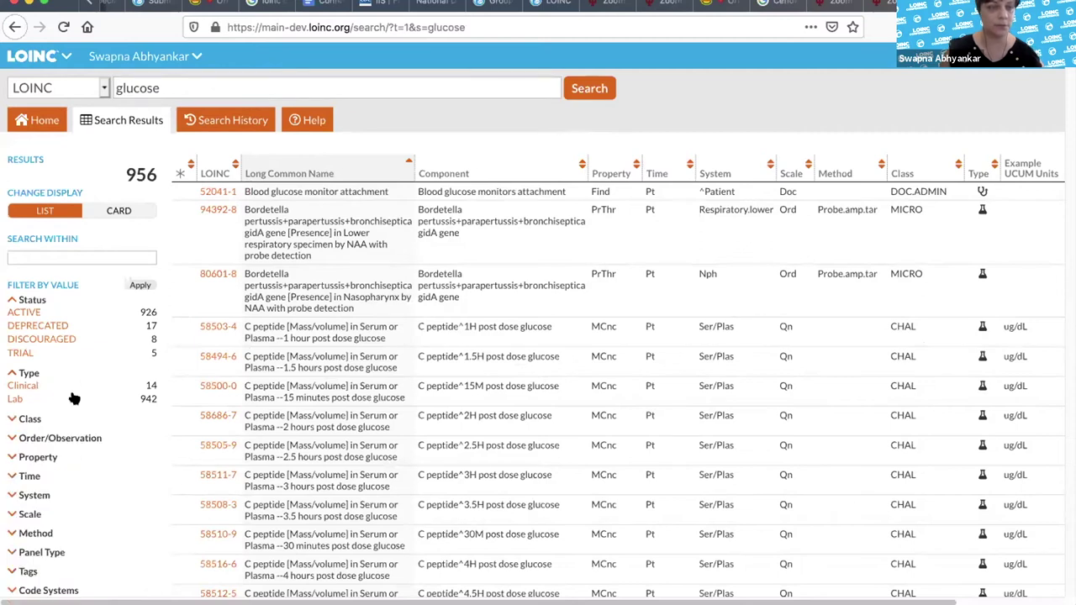
pyautogui.click(32, 313)
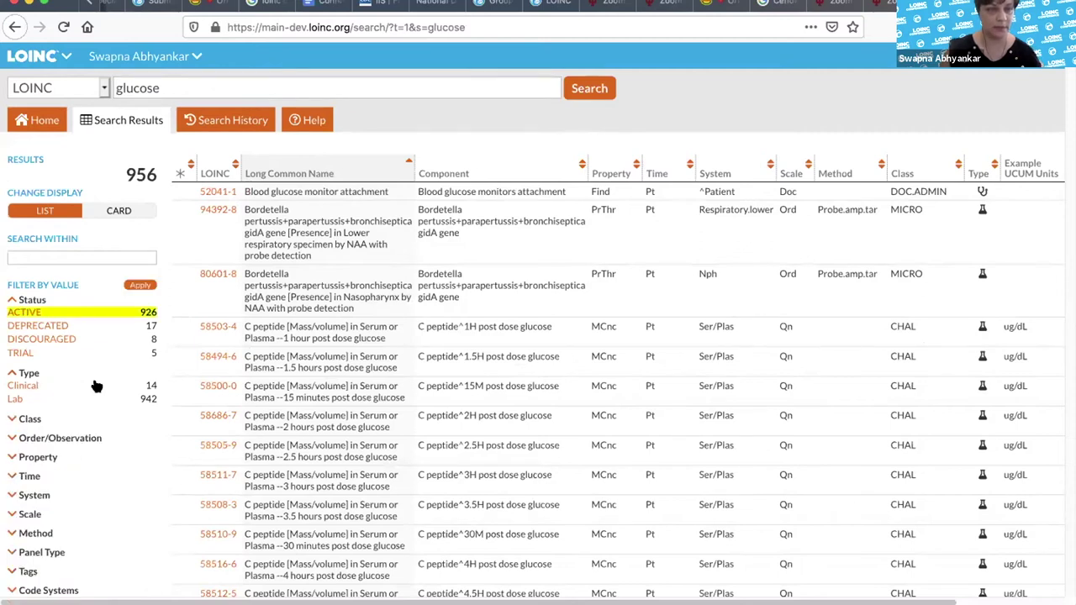
pyautogui.scroll(-3, 96, 386)
pyautogui.click(12, 313)
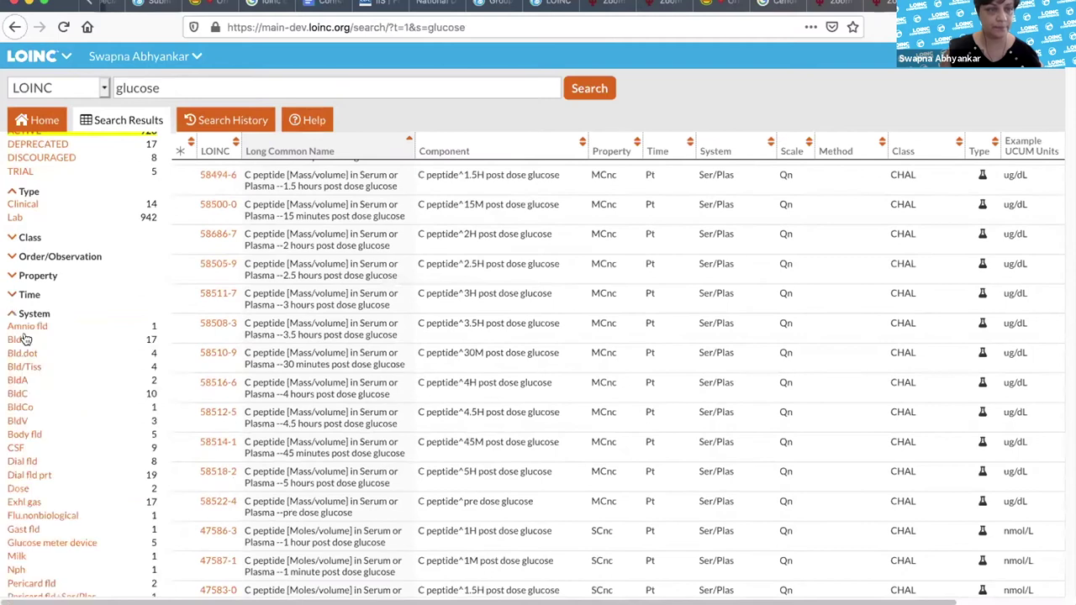
pyautogui.scroll(-5, 64, 433)
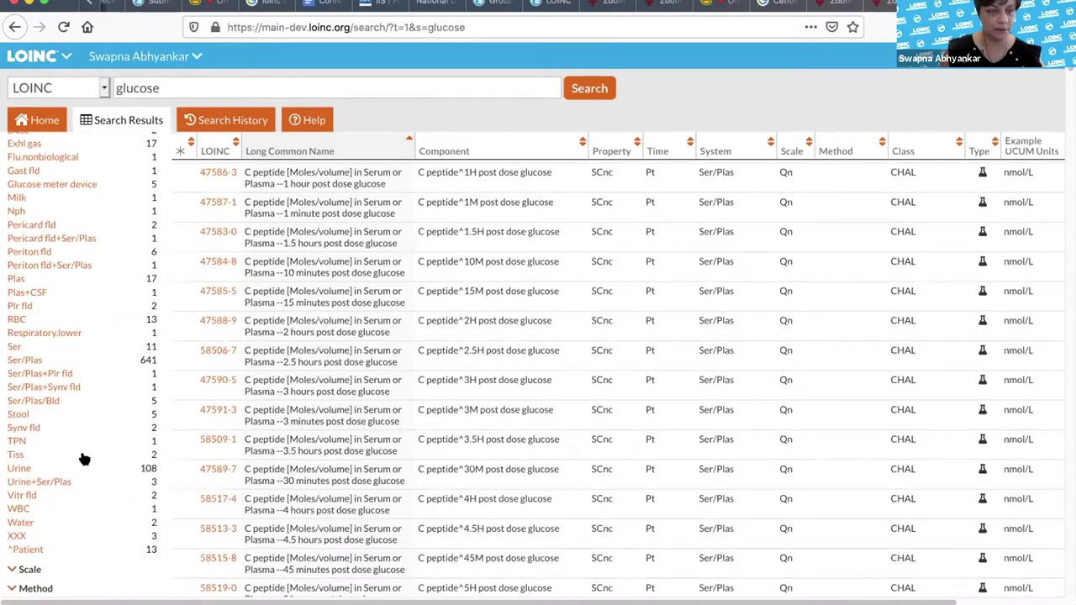
pyautogui.click(17, 468)
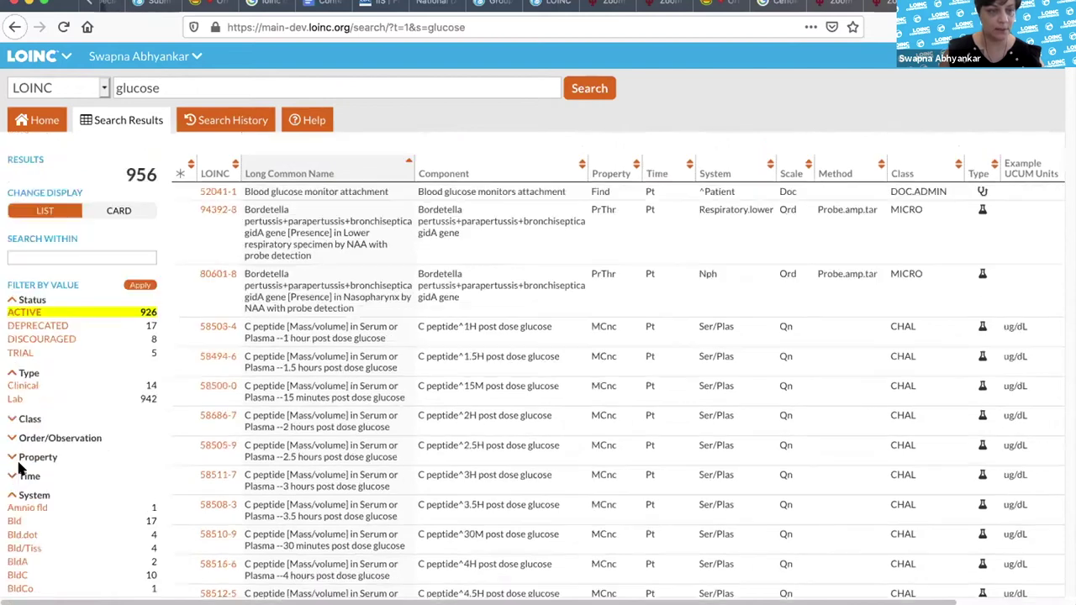
pyautogui.scroll(-5, 17, 469)
pyautogui.scroll(4, 118, 228)
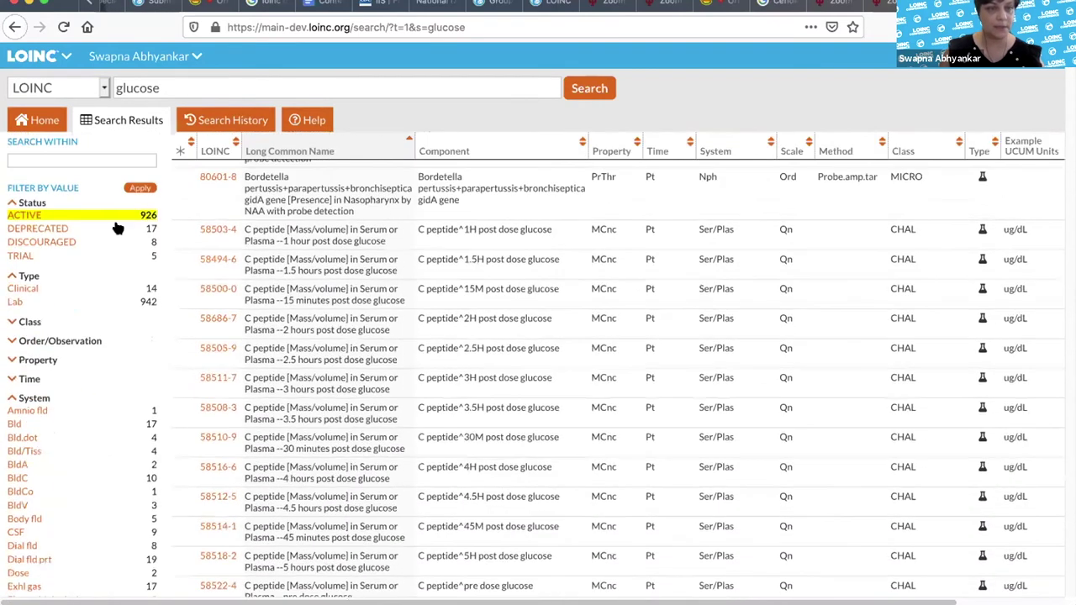
pyautogui.click(138, 187)
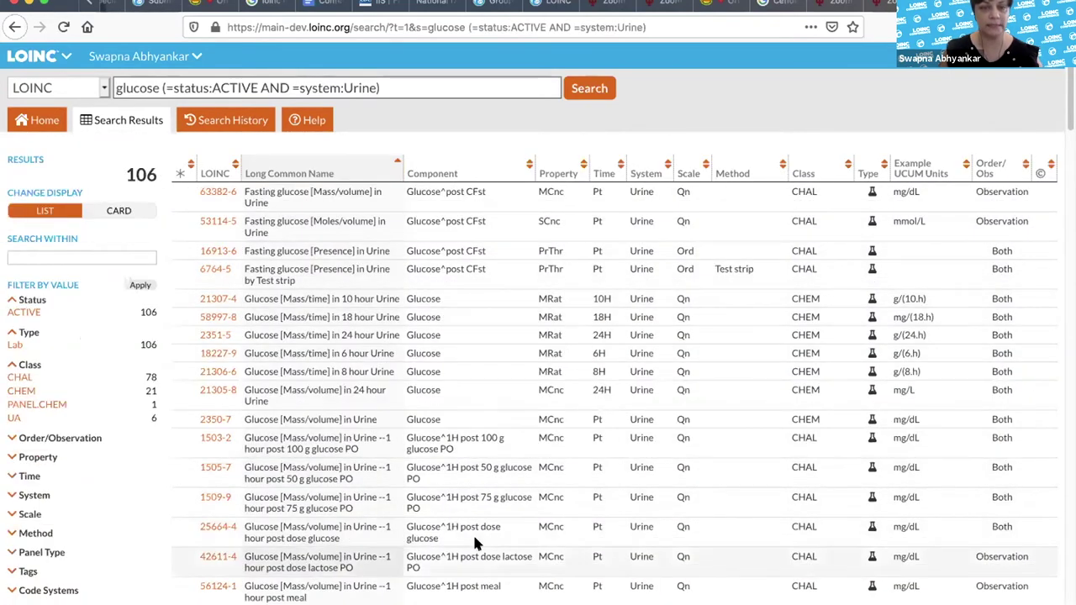
# Look through the active urine glucose terms and narrow them further to the 24H time value.
pyautogui.scroll(-5, 475, 527)
pyautogui.scroll(4, 476, 530)
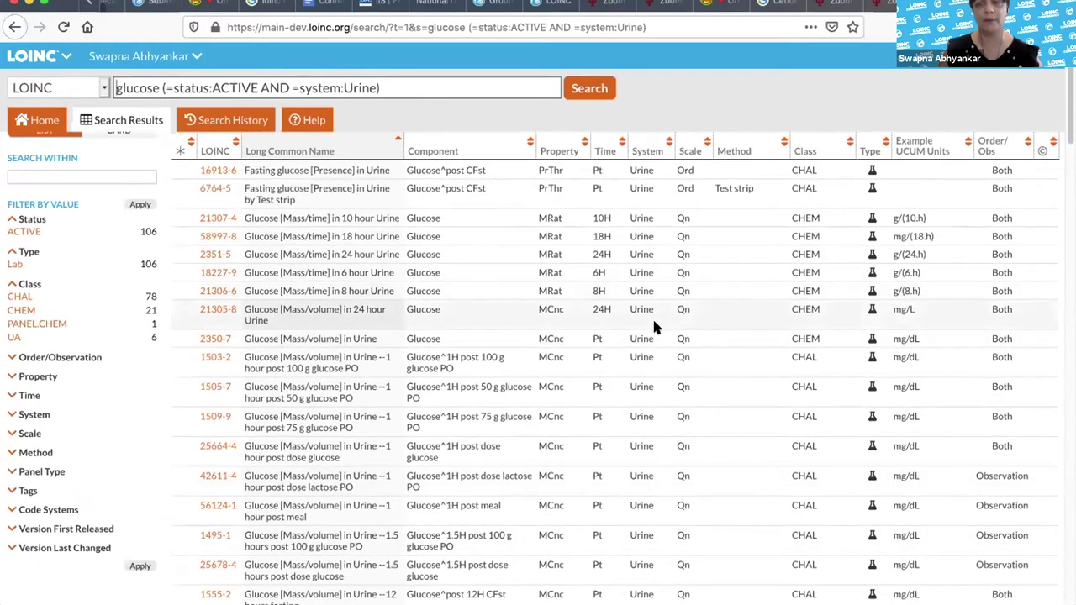
pyautogui.scroll(1, 654, 328)
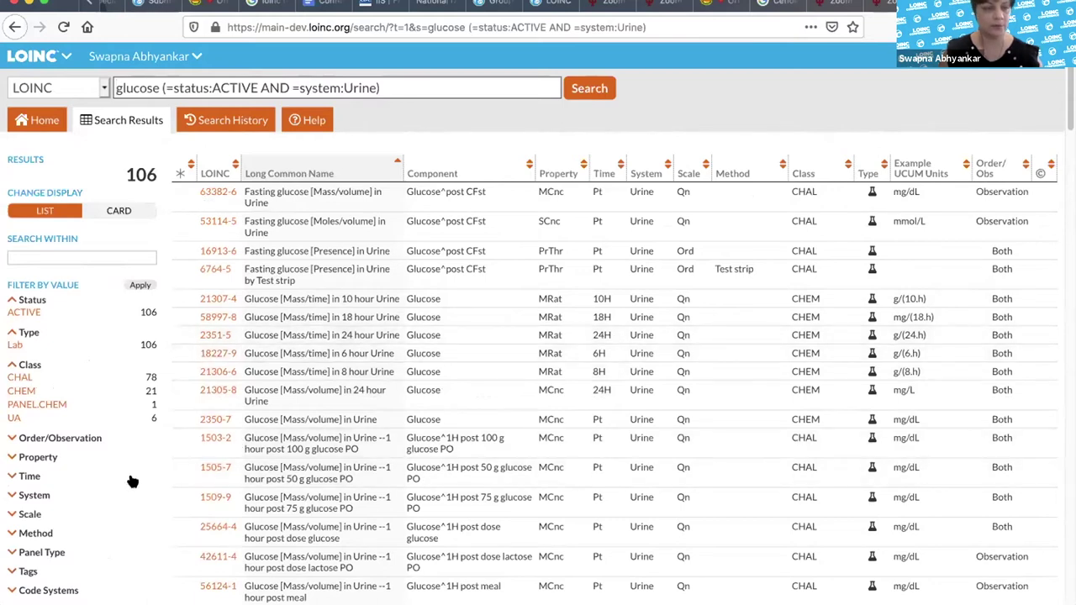
pyautogui.scroll(-1, 131, 480)
pyautogui.click(23, 425)
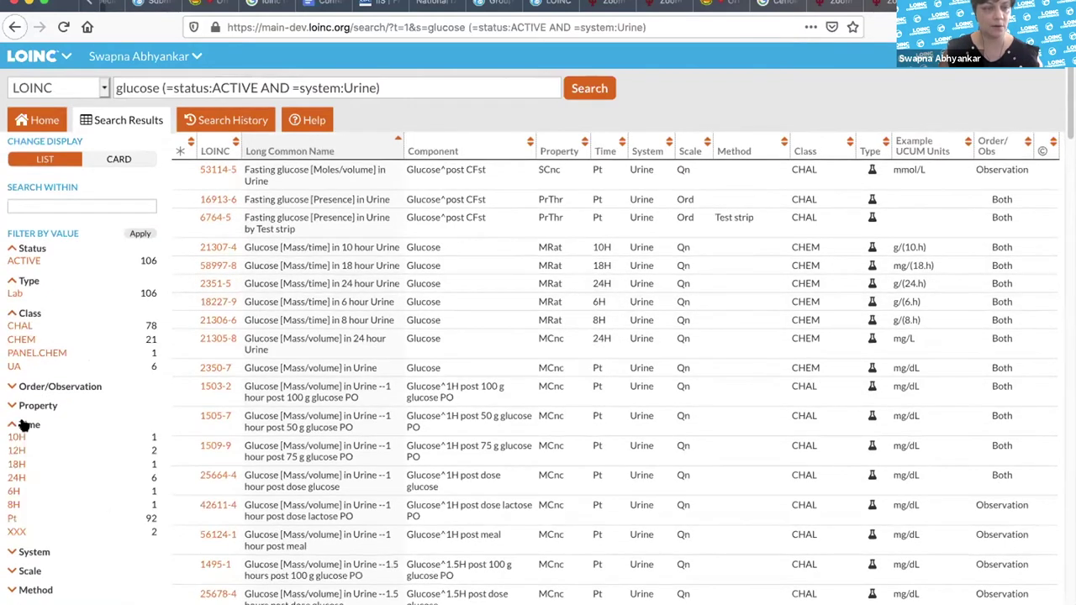
pyautogui.click(17, 478)
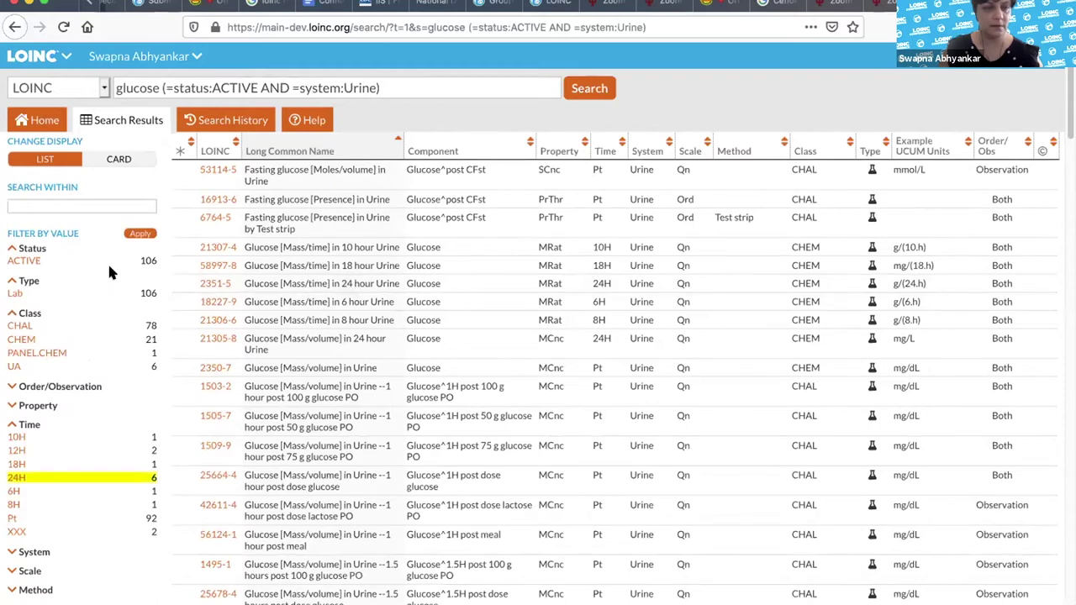
pyautogui.click(136, 232)
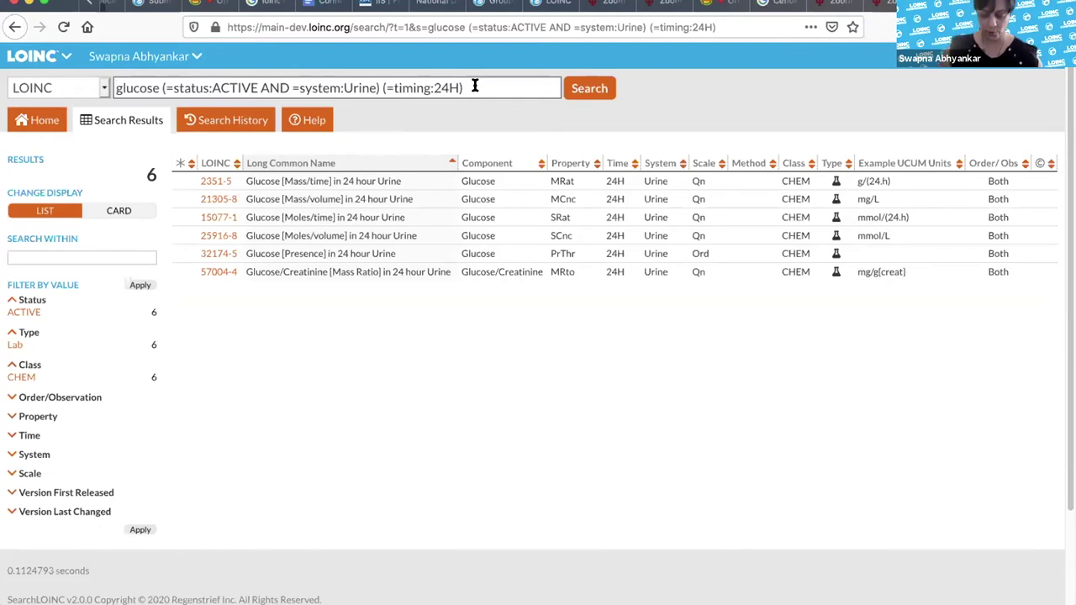
# Change the search scope to Part, search for sars and look through the whole list of matching parts.
pyautogui.click(99, 84)
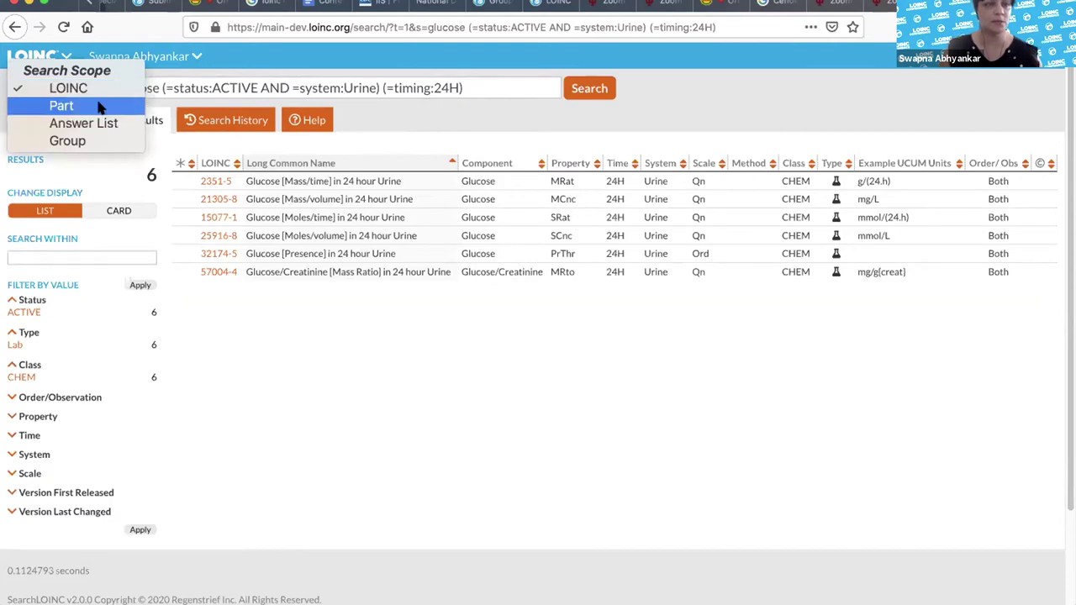
pyautogui.click(96, 94)
pyautogui.press('Down')
pyautogui.moveTo(456, 84); pyautogui.dragTo(69, 76)
pyautogui.write('sars')
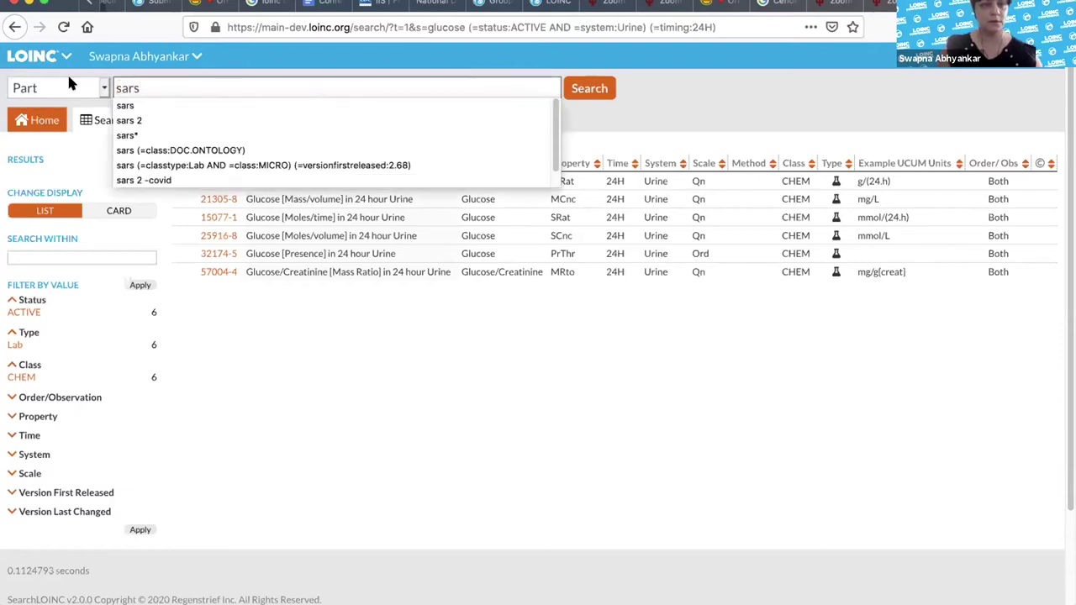
pyautogui.press('Return')
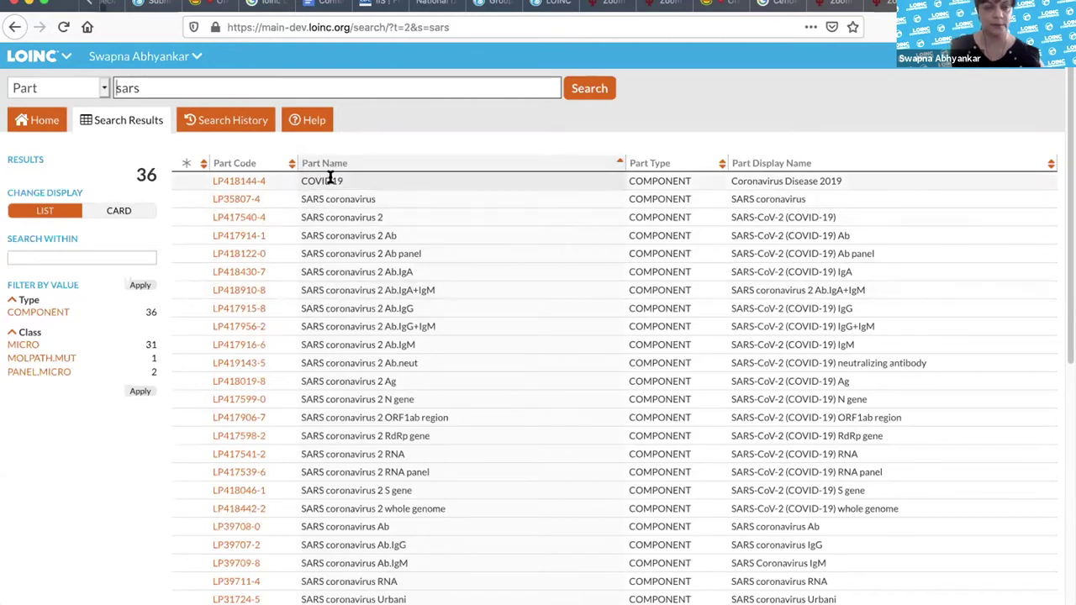
pyautogui.scroll(-1, 446, 271)
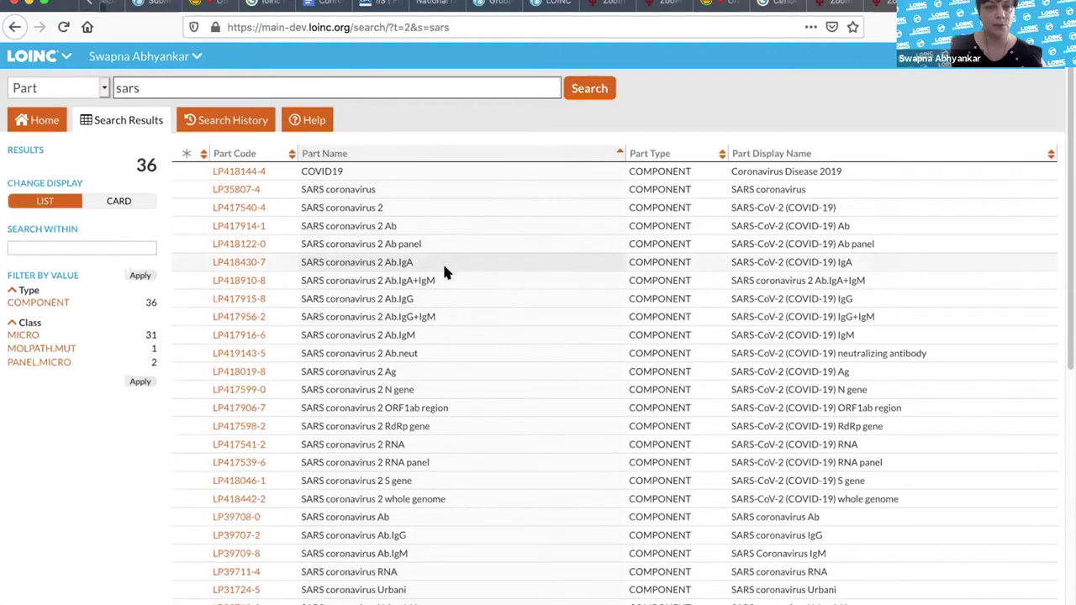
pyautogui.scroll(-1, 440, 372)
pyautogui.scroll(-5, 440, 370)
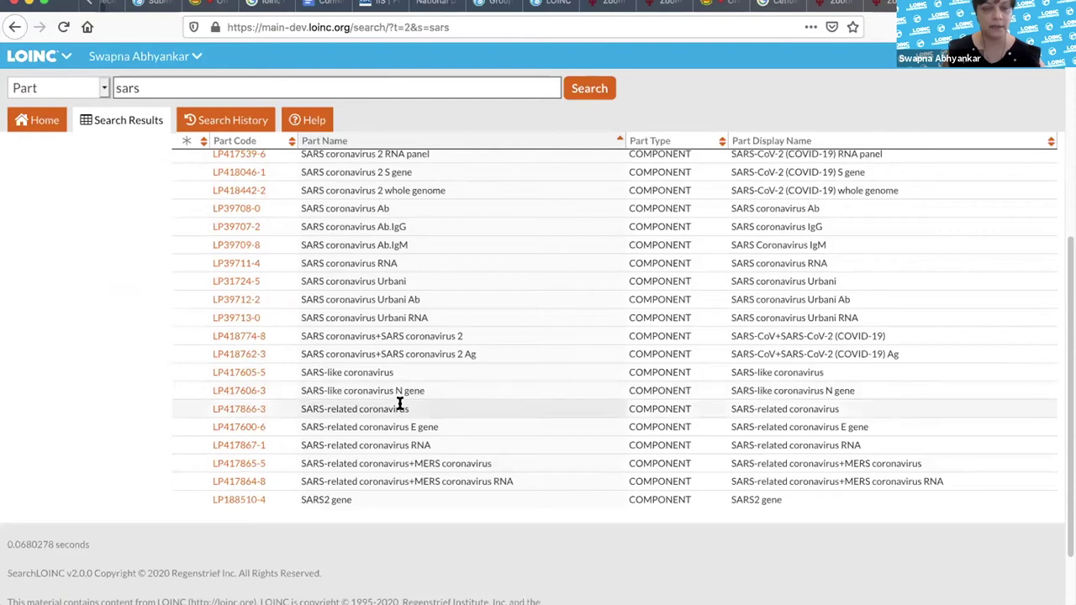
pyautogui.scroll(3, 428, 334)
pyautogui.scroll(3, 428, 335)
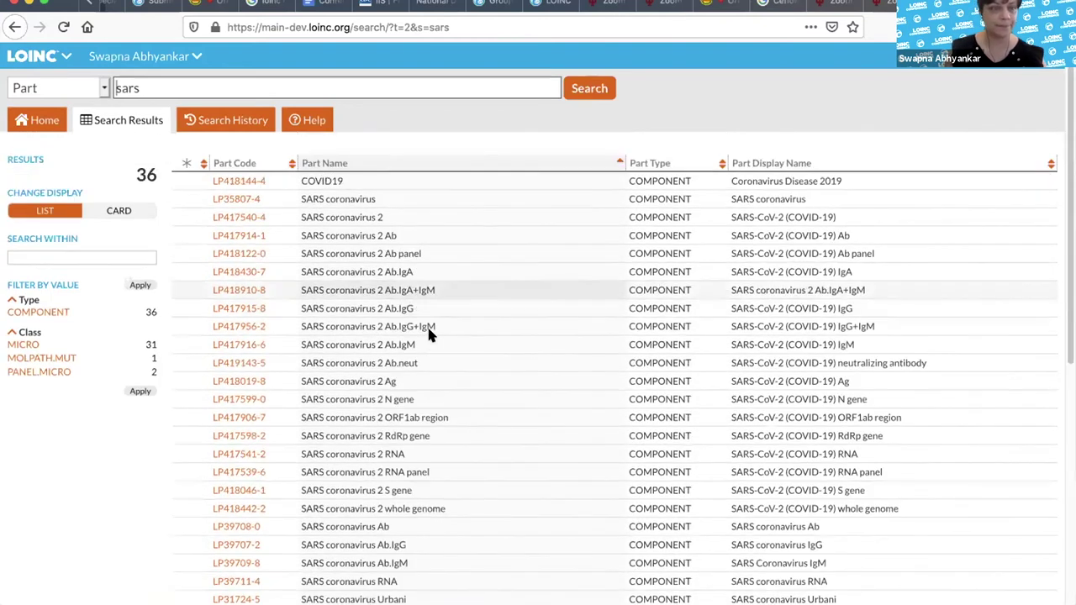
# Change the search scope to Answer List and search for detected.
pyautogui.click(102, 87)
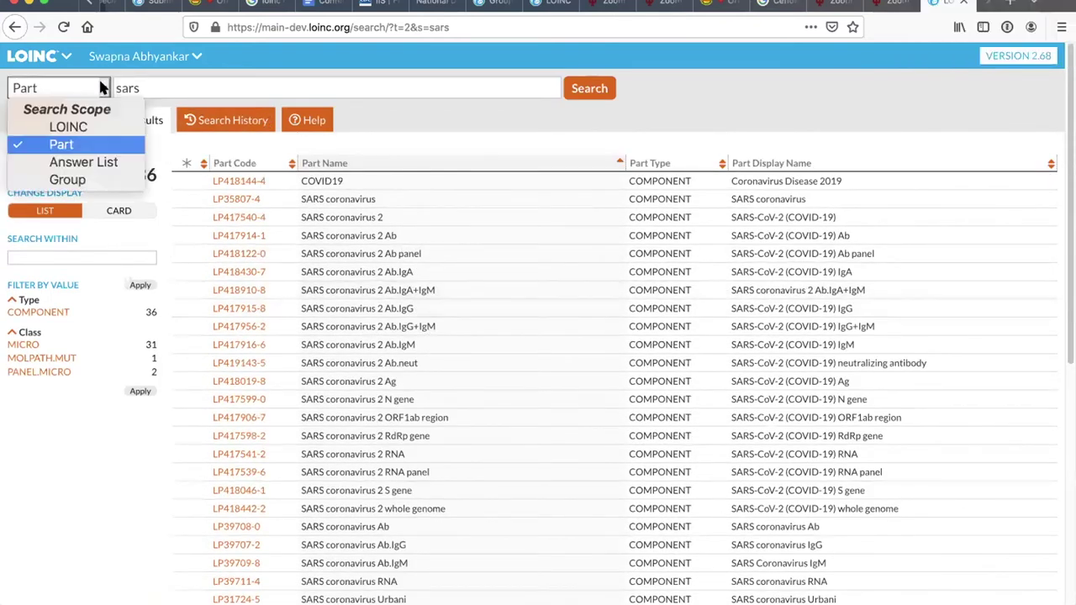
pyautogui.click(99, 164)
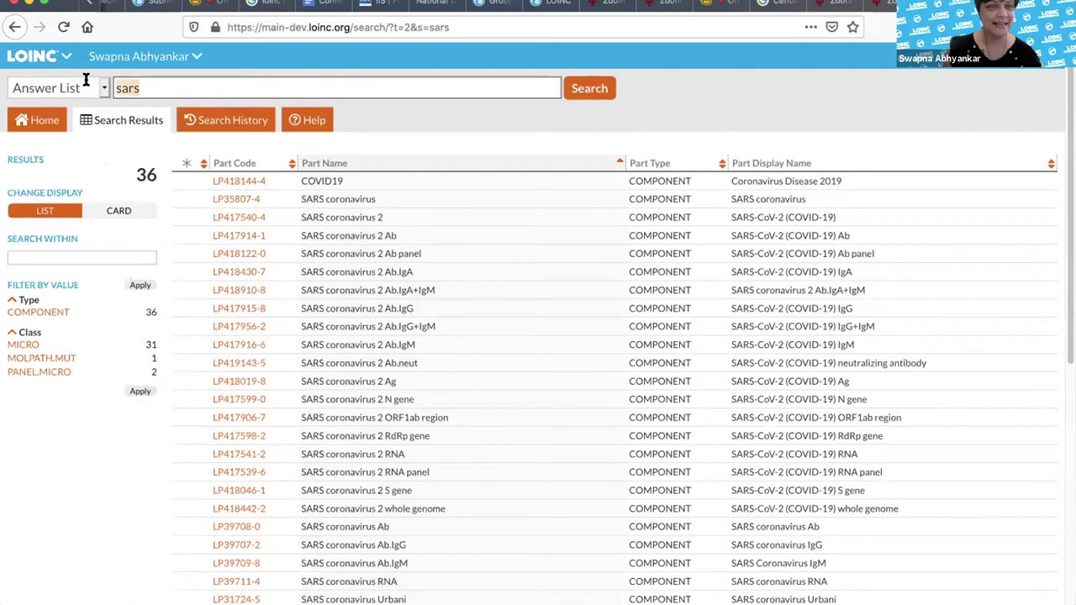
pyautogui.write('detected')
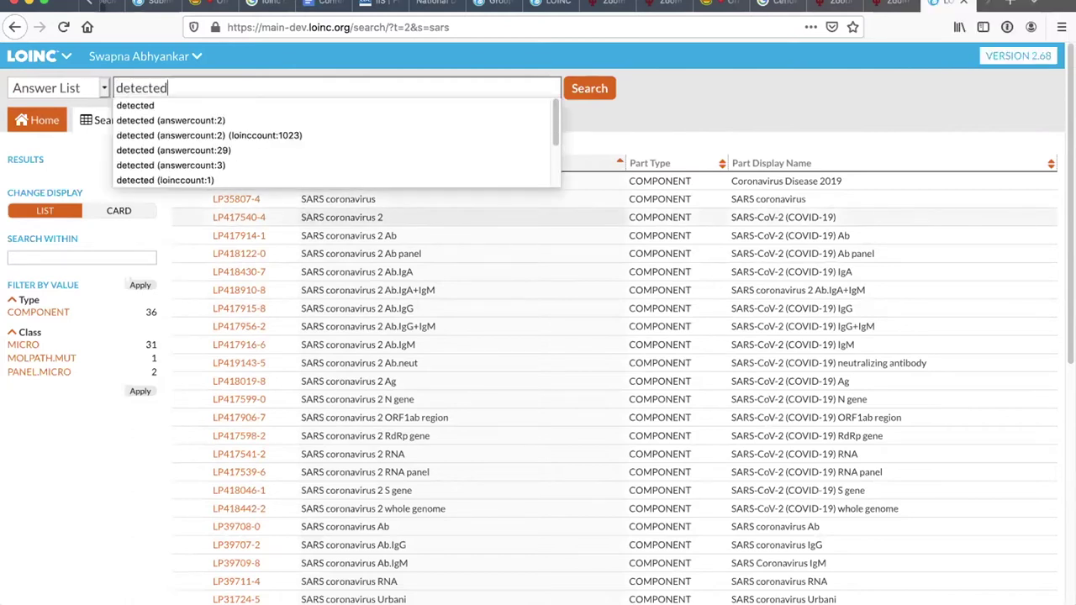
pyautogui.press('Return')
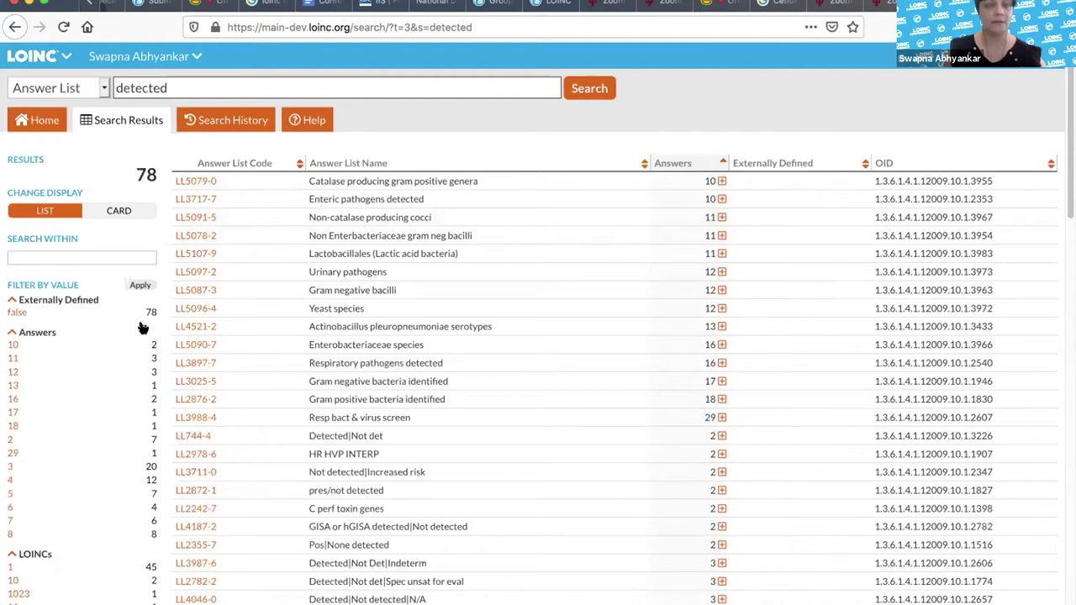
# Examine the answers of the Catalase producing gram positive genera list, collapse them and expand those of Enteric pathogens detected.
pyautogui.scroll(-1, 113, 356)
pyautogui.scroll(1, 113, 357)
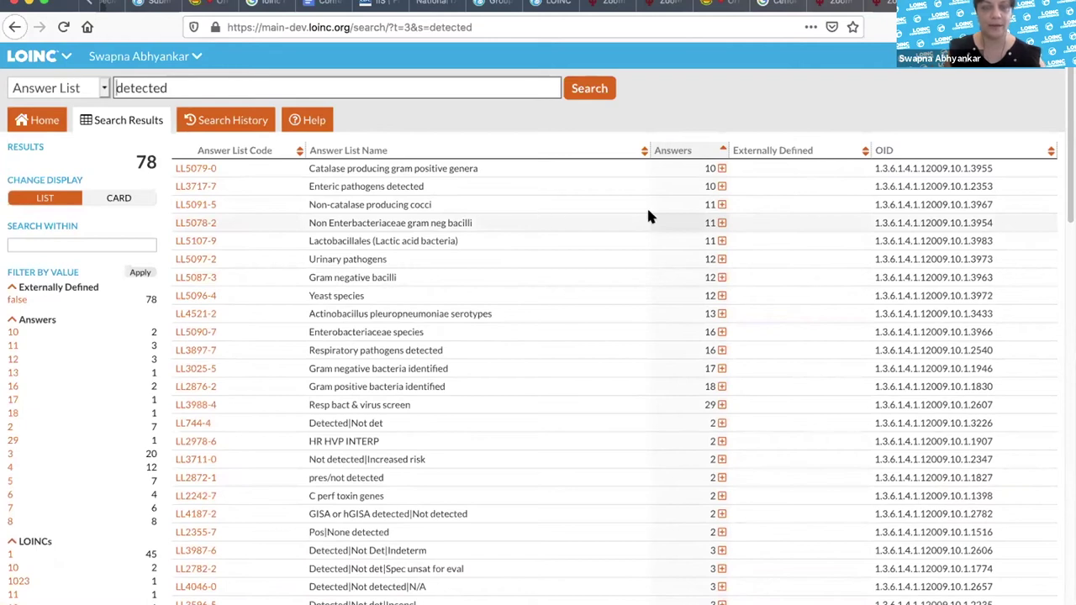
pyautogui.click(720, 169)
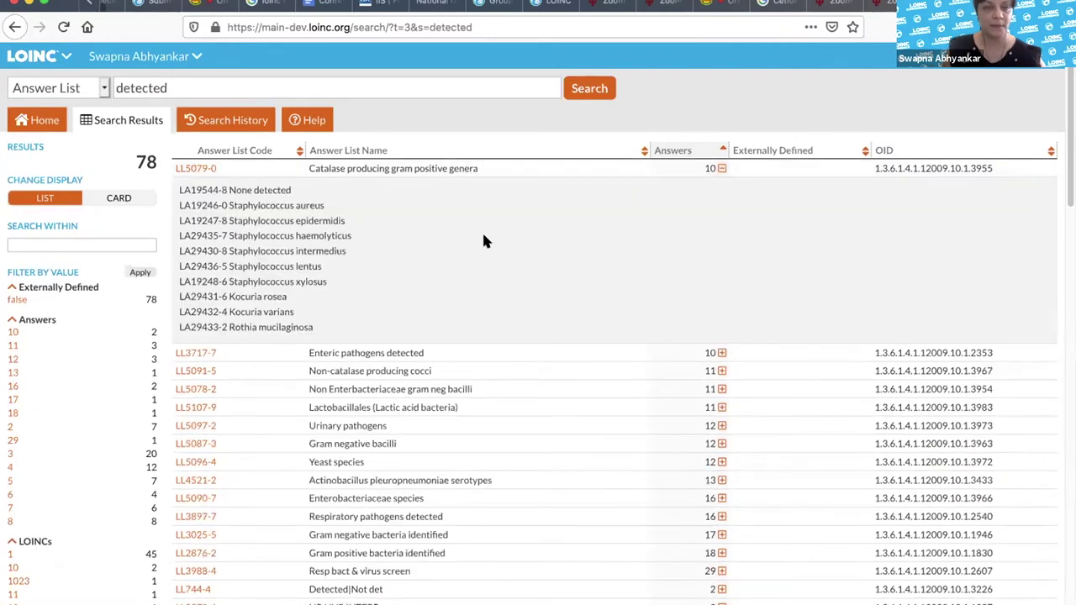
pyautogui.scroll(-1, 482, 231)
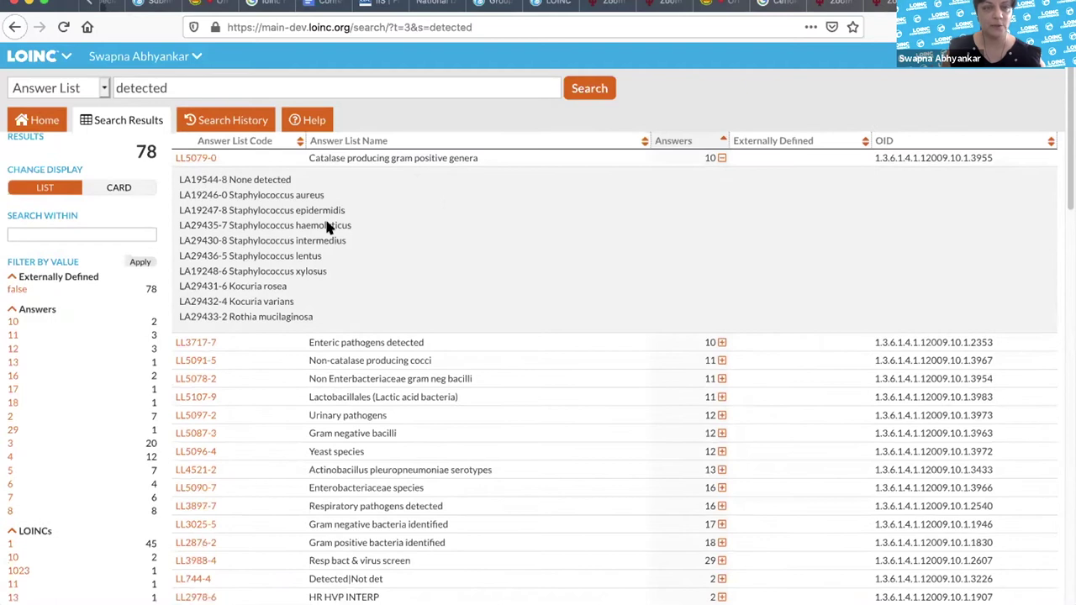
pyautogui.click(721, 158)
pyautogui.click(721, 175)
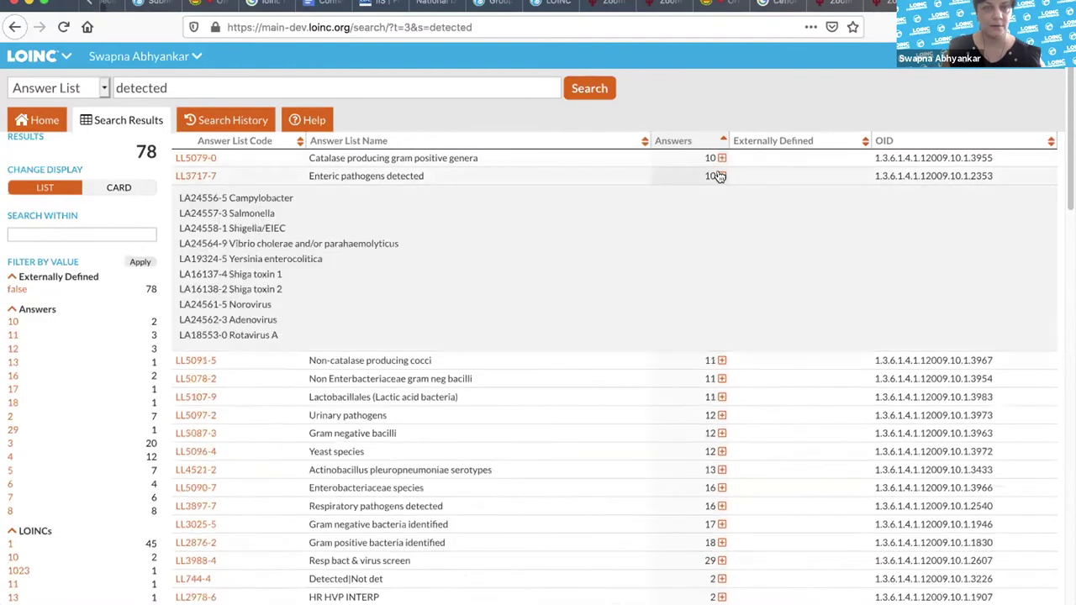
# Collapse the answers of Enteric pathogens detected and filter the answer lists to the LOINCs value 1023.
pyautogui.click(721, 176)
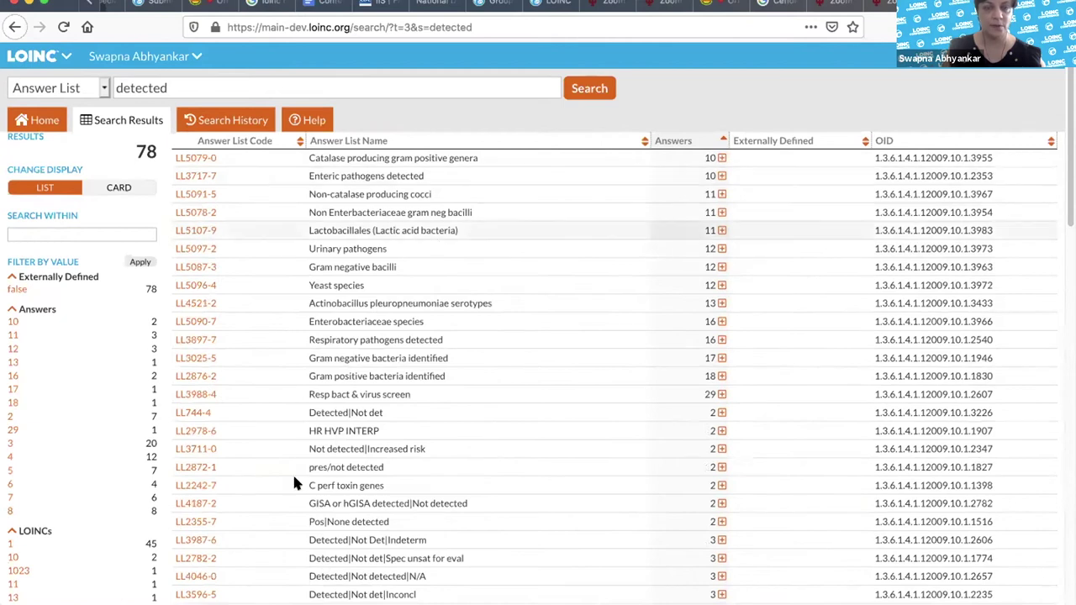
pyautogui.scroll(-3, 133, 388)
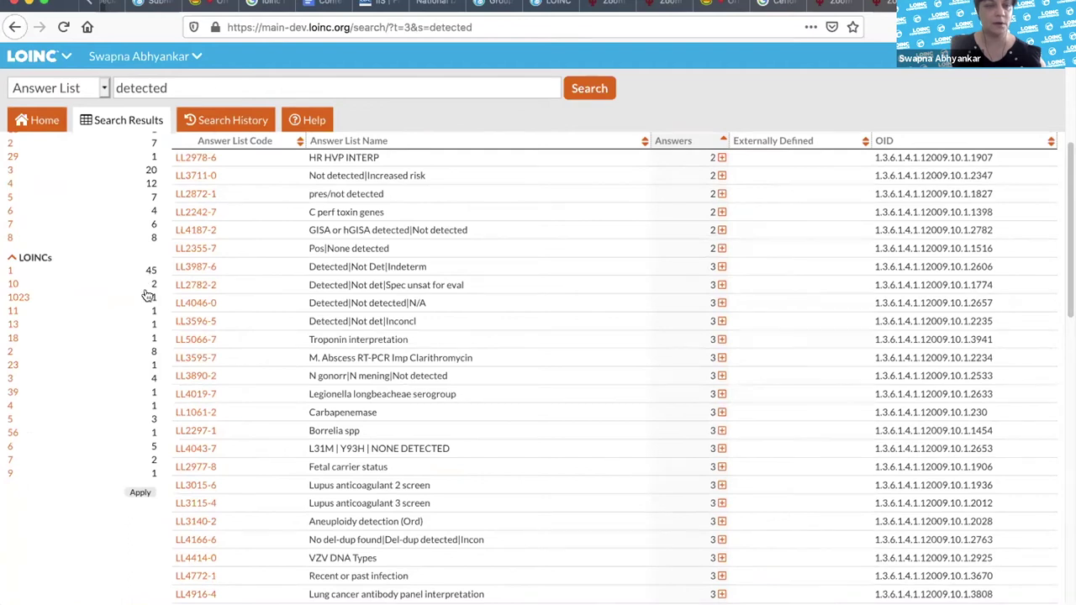
pyautogui.click(21, 298)
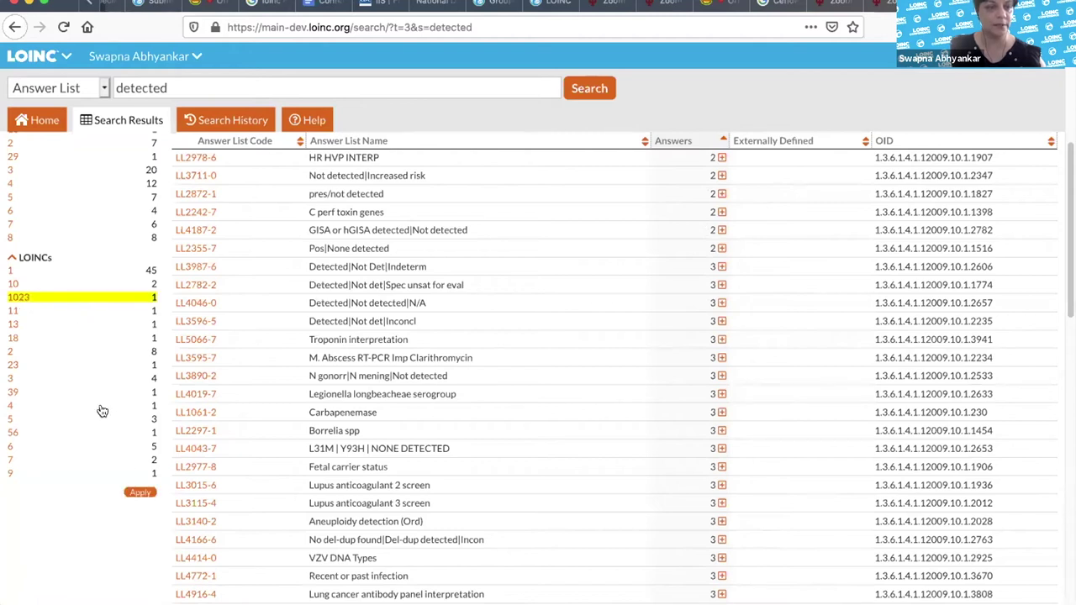
pyautogui.click(135, 494)
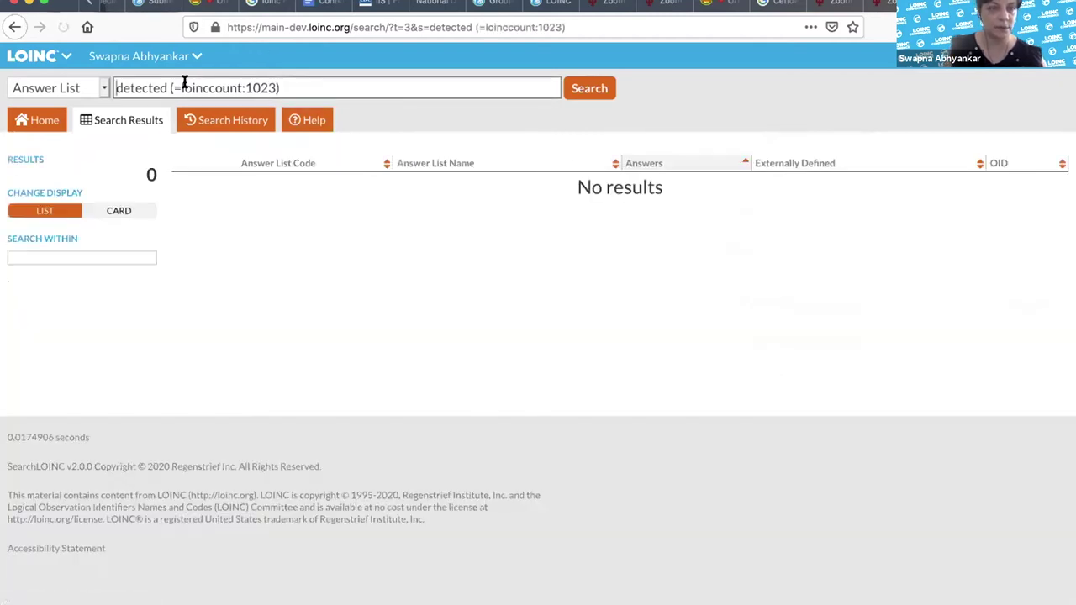
# Correct the query to detected (loinccount:1023), rerun the search and expand the answers of the Detected|Not det list.
pyautogui.click(182, 88)
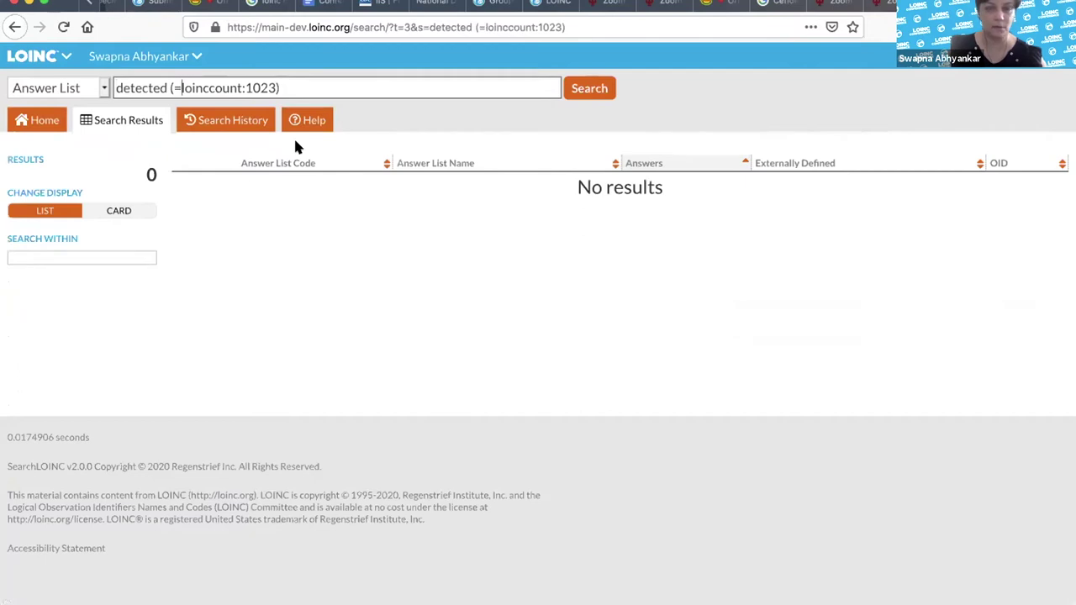
pyautogui.press('BackSpace')
pyautogui.press('Return')
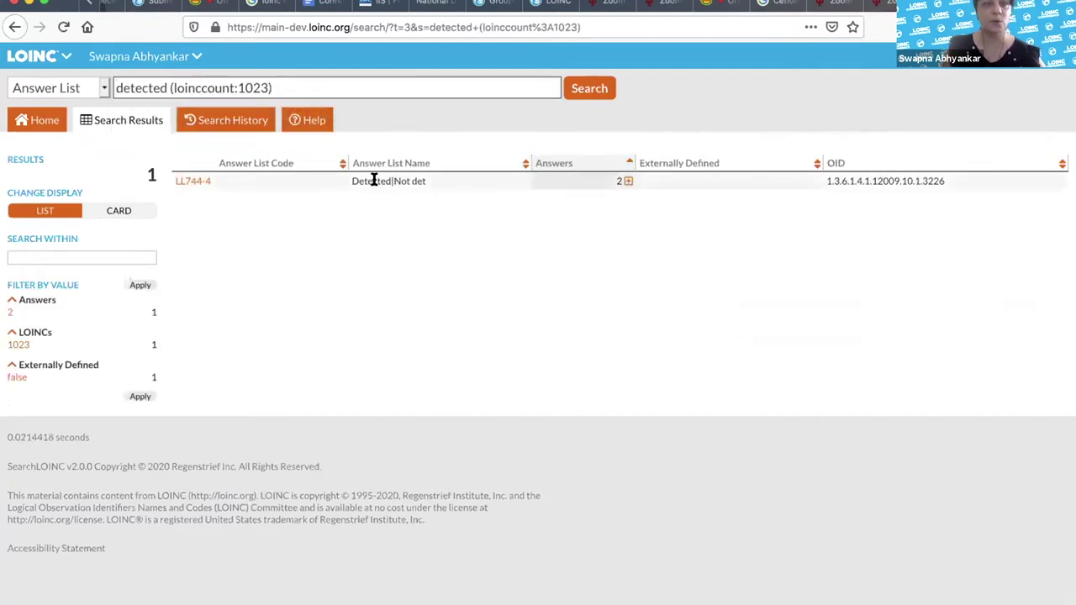
pyautogui.click(628, 181)
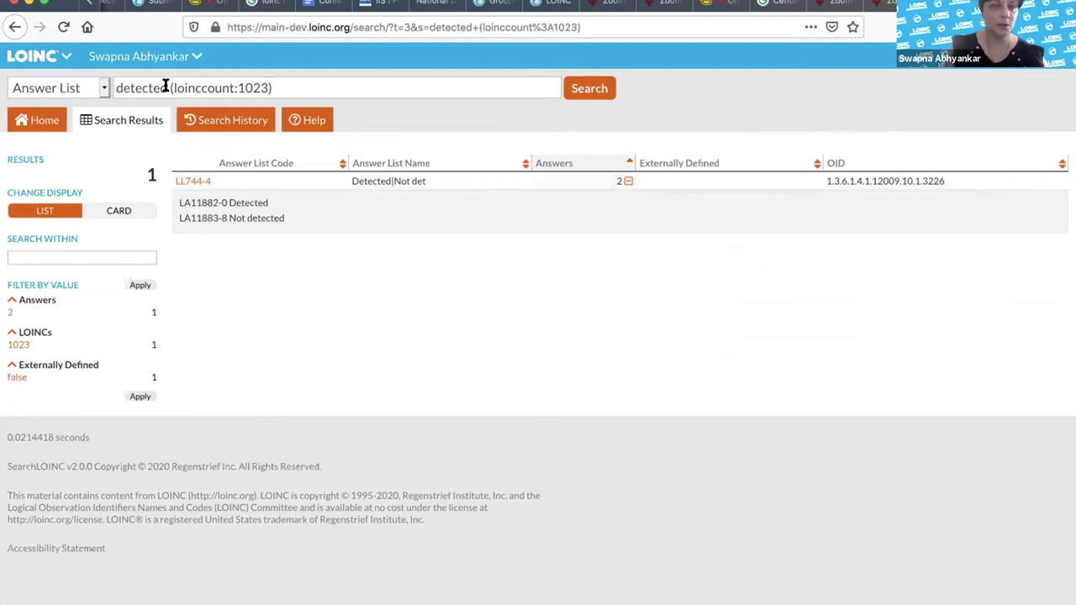
# Search again for detected without the LOINC count condition and filter the answer lists to the Answers value 2.
pyautogui.moveTo(169, 88); pyautogui.dragTo(301, 93)
pyautogui.press('BackSpace')
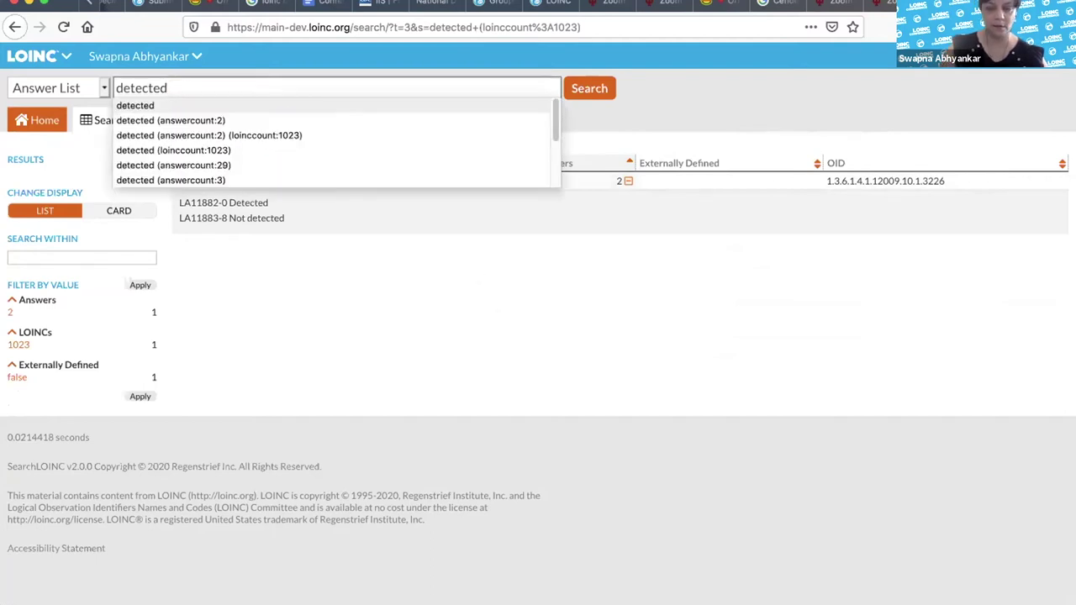
pyautogui.press('Return')
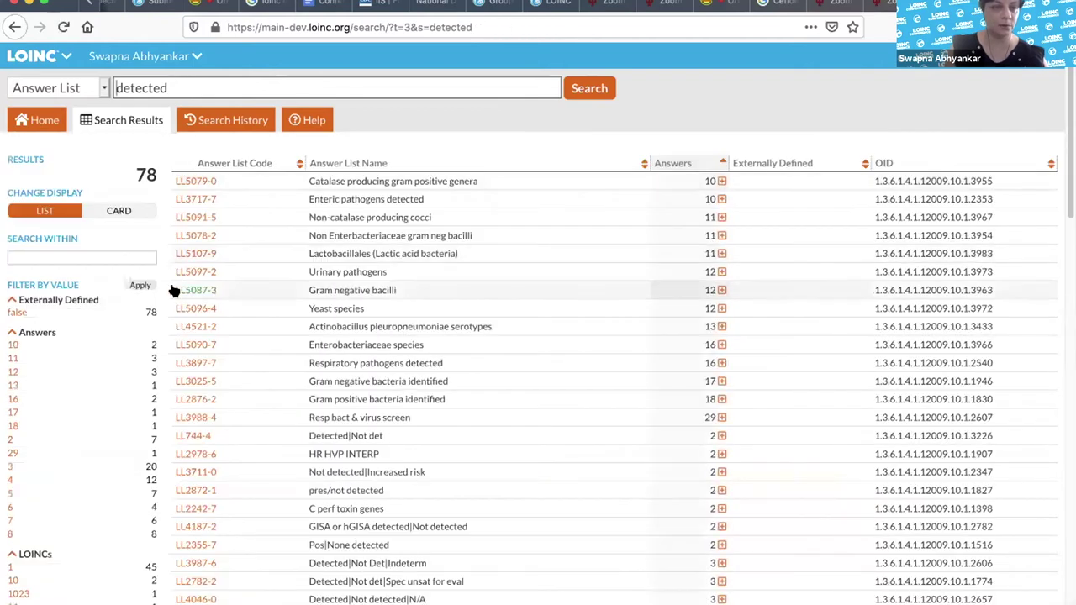
pyautogui.scroll(-3, 87, 412)
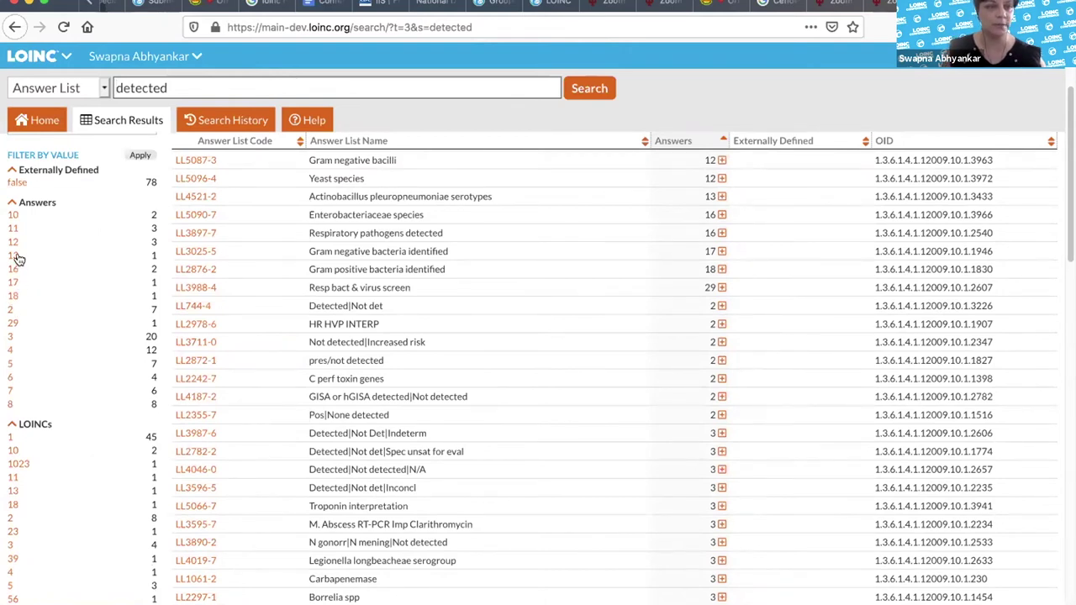
pyautogui.click(13, 311)
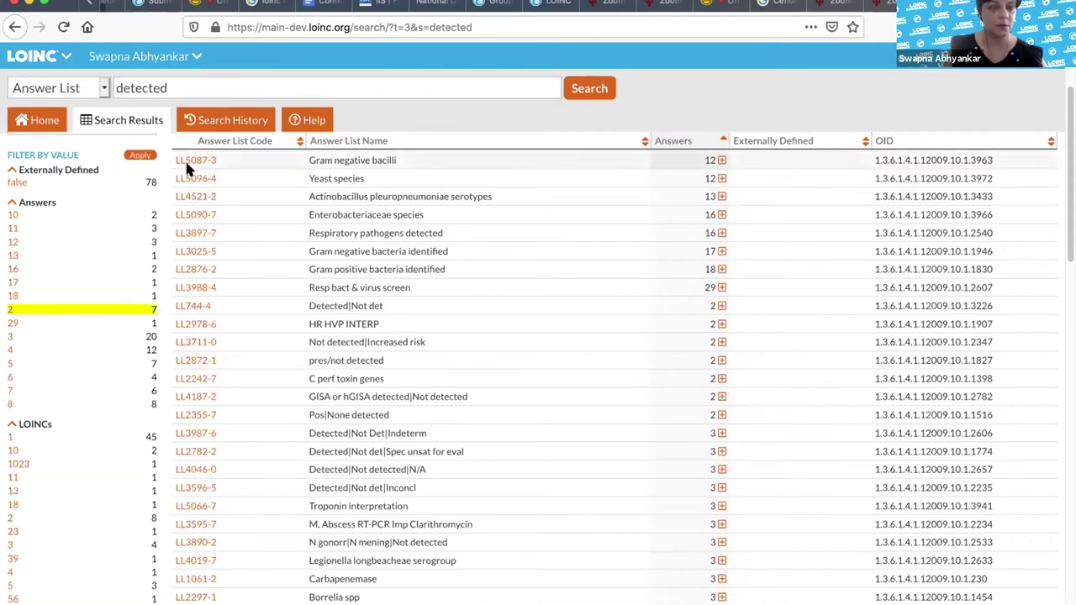
pyautogui.click(141, 156)
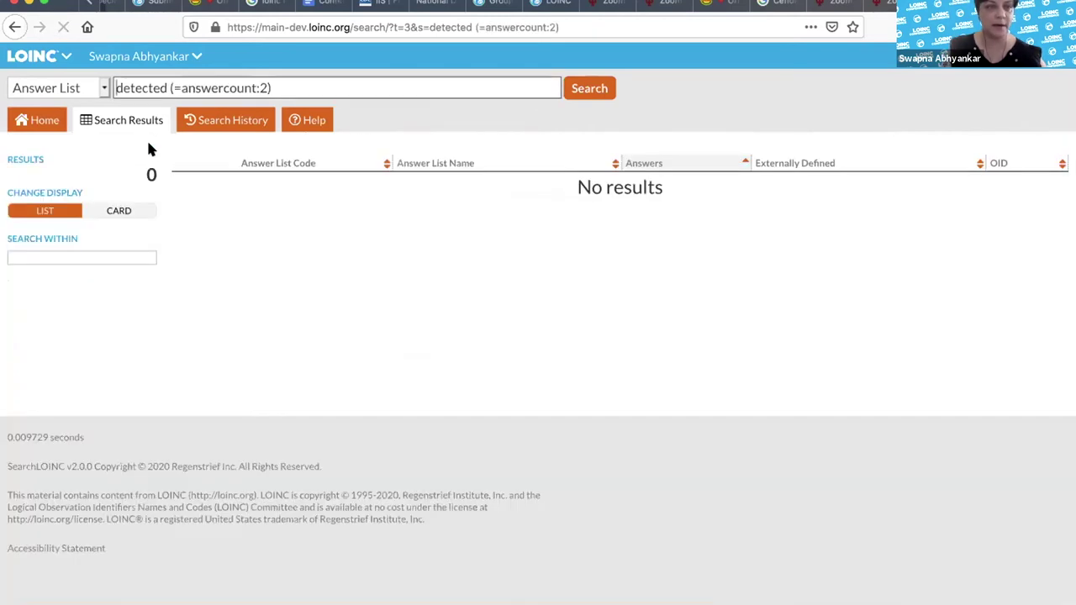
# Remove the equals sign so the query reads detected (answercount:2), and rerun the search.
pyautogui.click(186, 87)
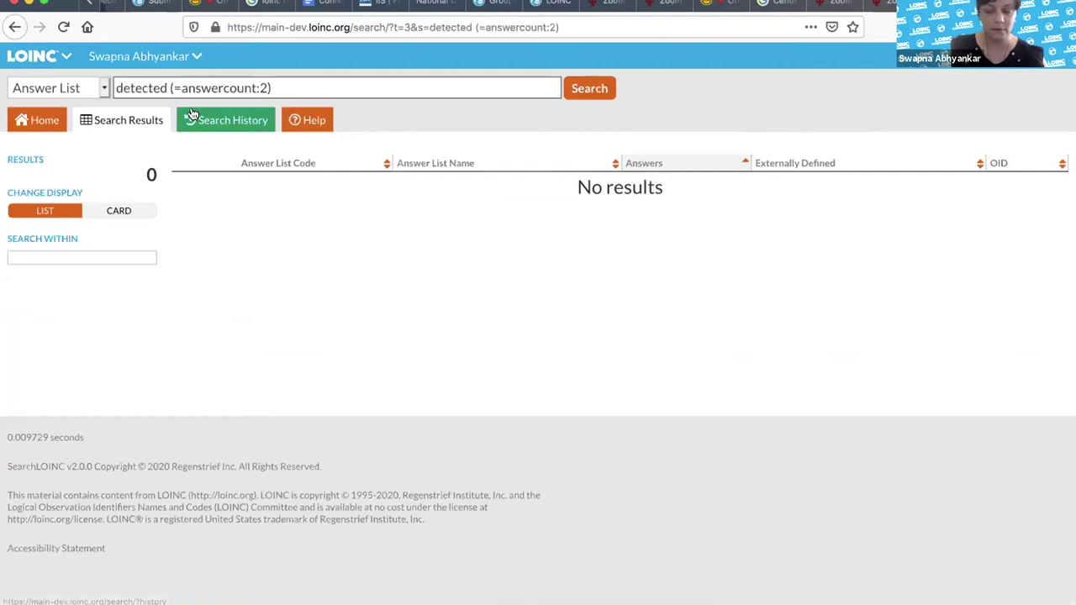
pyautogui.press('BackSpace')
pyautogui.press('Return')
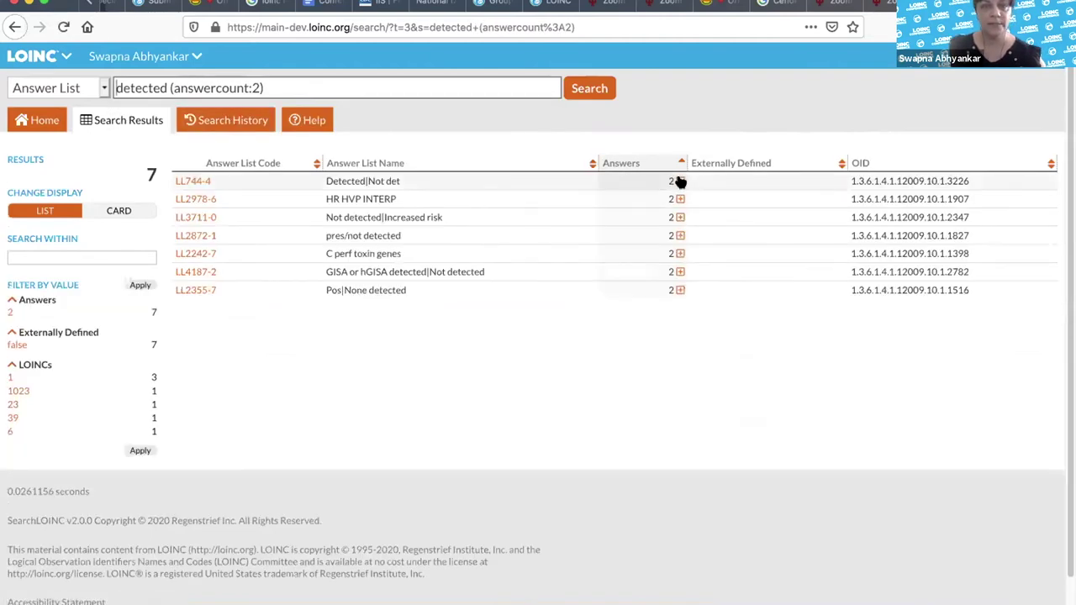
# Expand the answers of the Detected|Not det, HR HVP INTERP and Not detected|Increased risk lists.
pyautogui.click(681, 182)
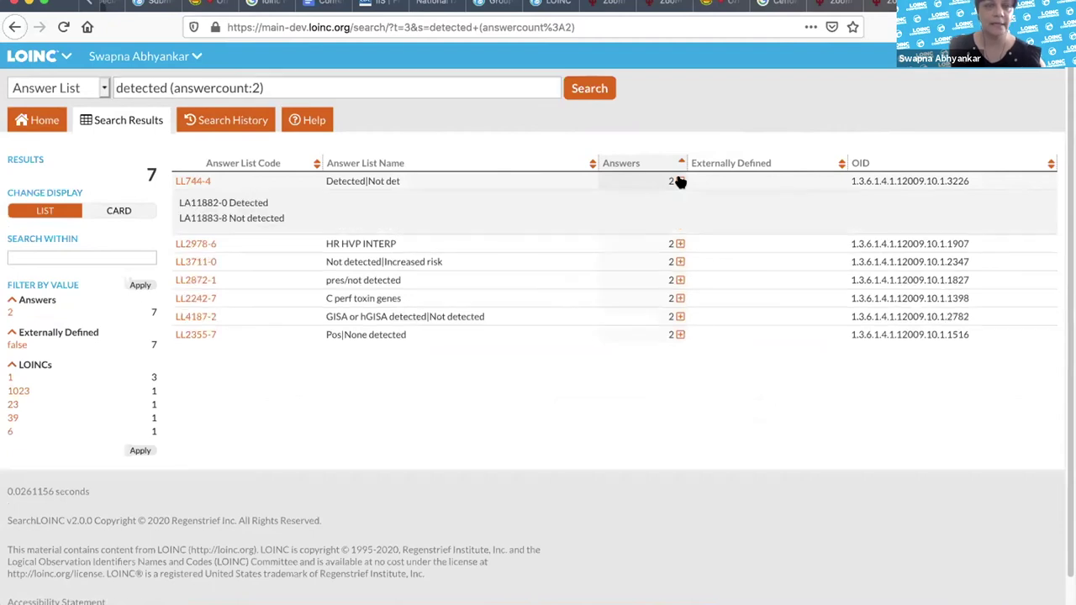
pyautogui.click(679, 244)
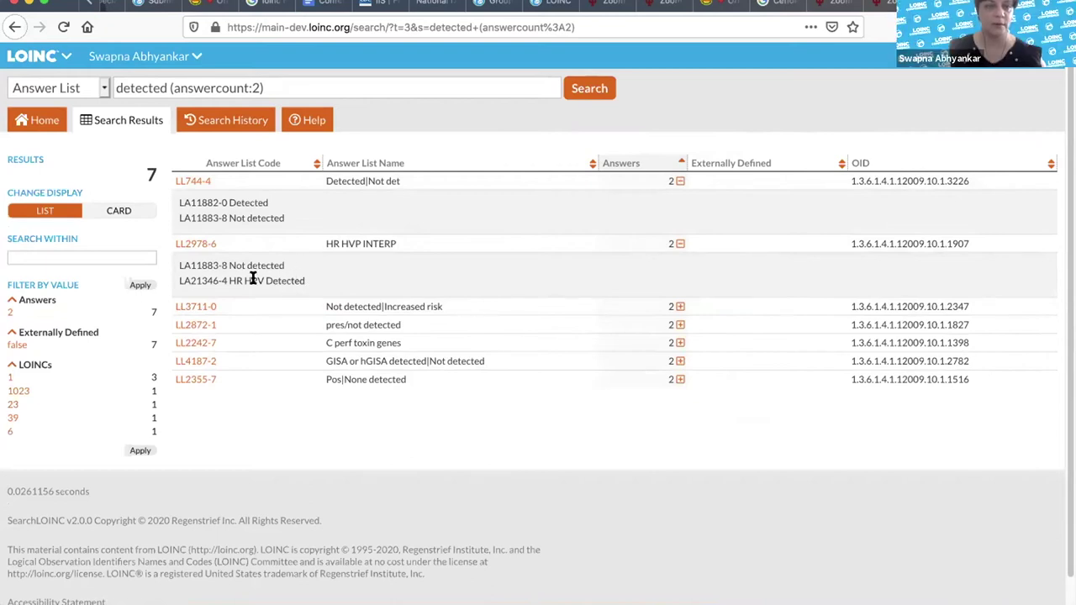
pyautogui.click(680, 306)
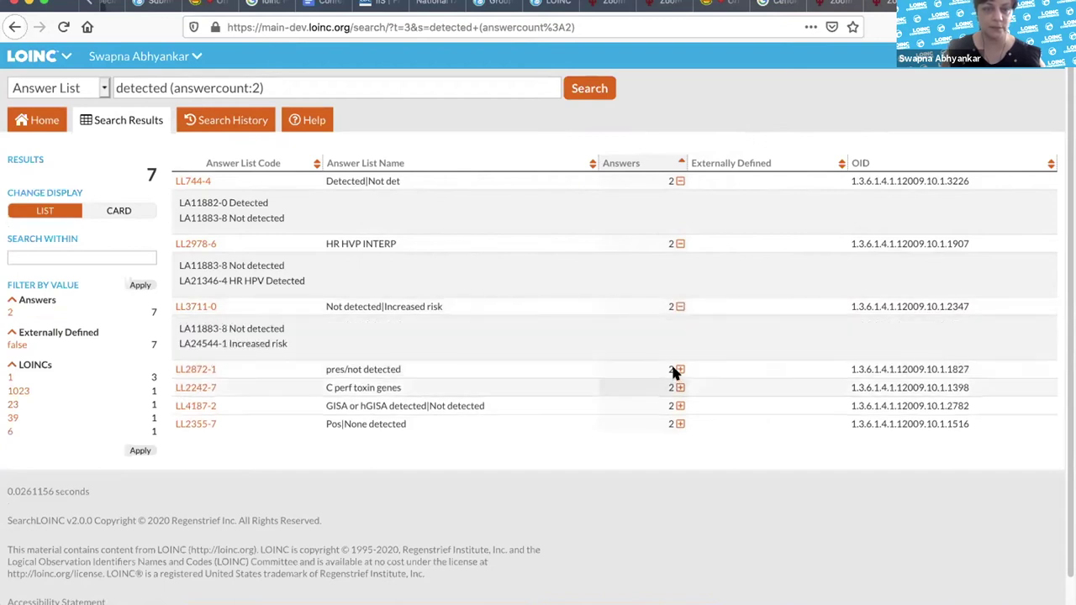
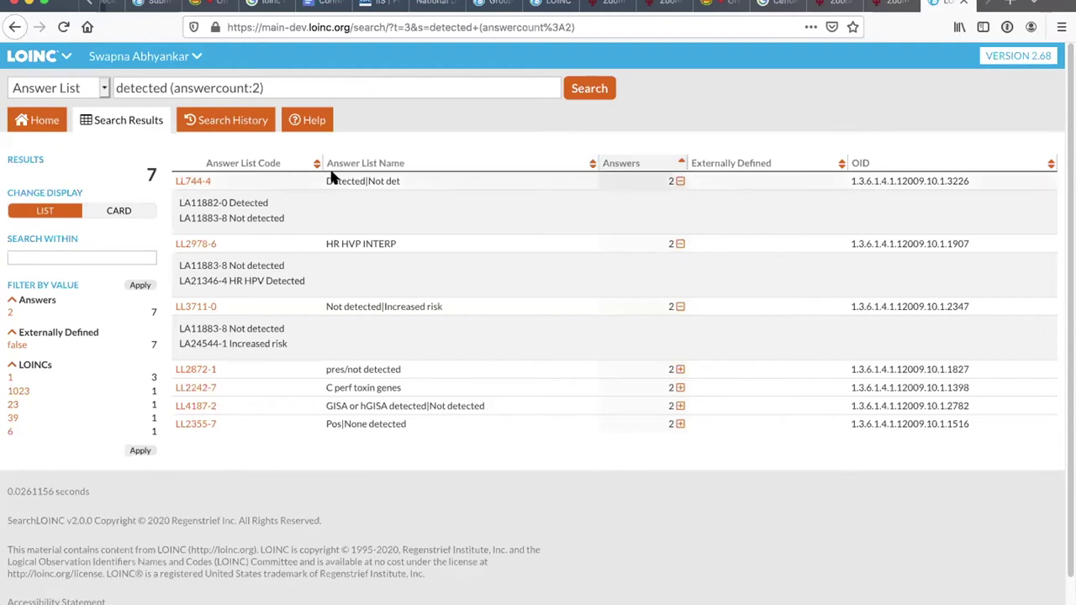
# Examine the details page of answer list LL3711-0, including its answers and the LOINC terms using it, and close it.
pyautogui.click(193, 307)
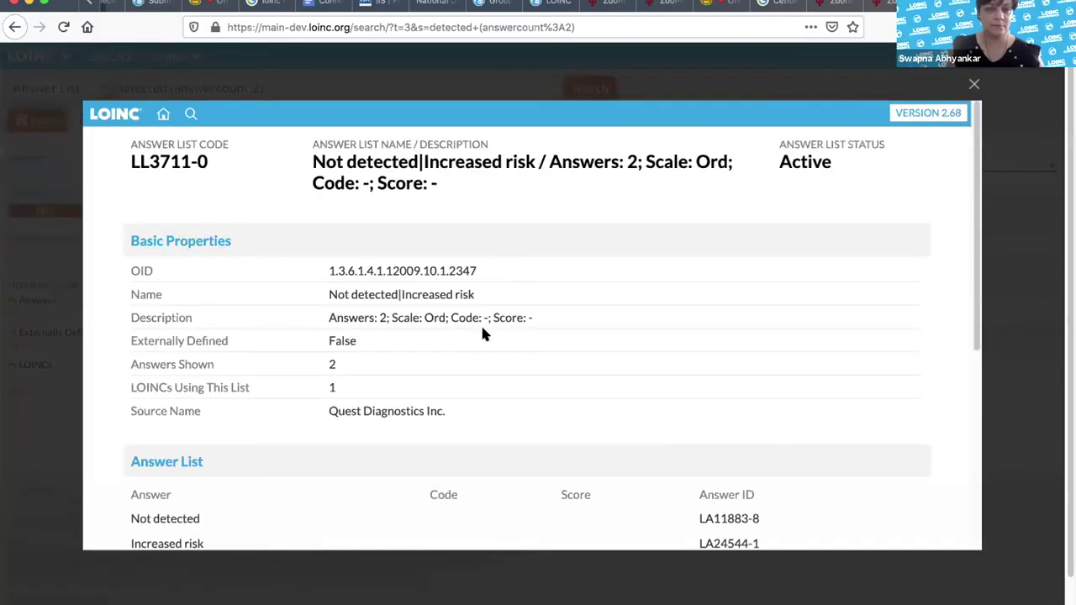
pyautogui.scroll(-2, 483, 334)
pyautogui.scroll(-2, 483, 334)
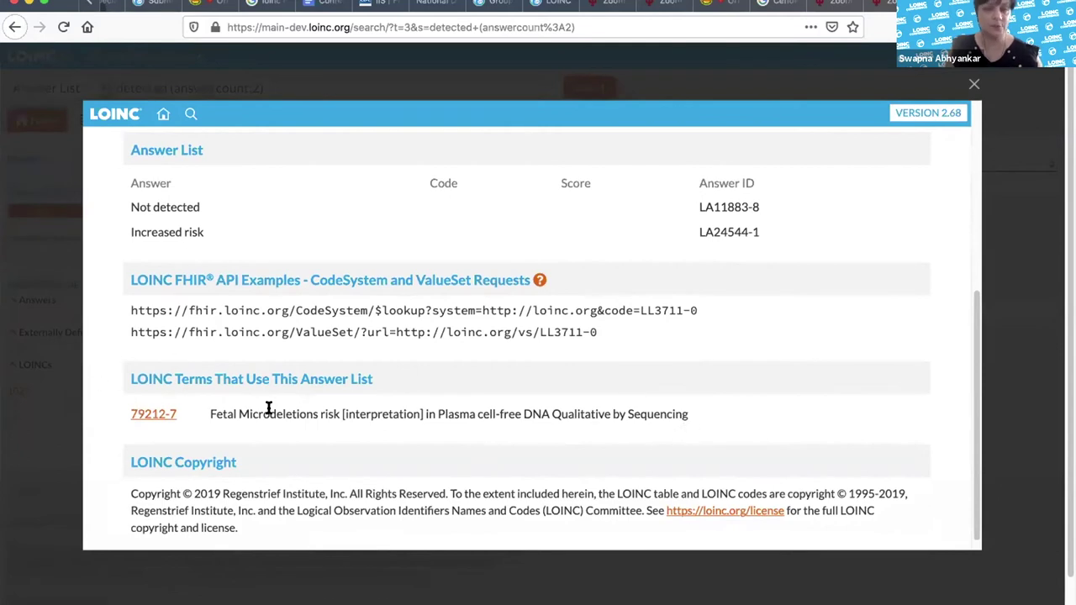
pyautogui.scroll(-1, 505, 401)
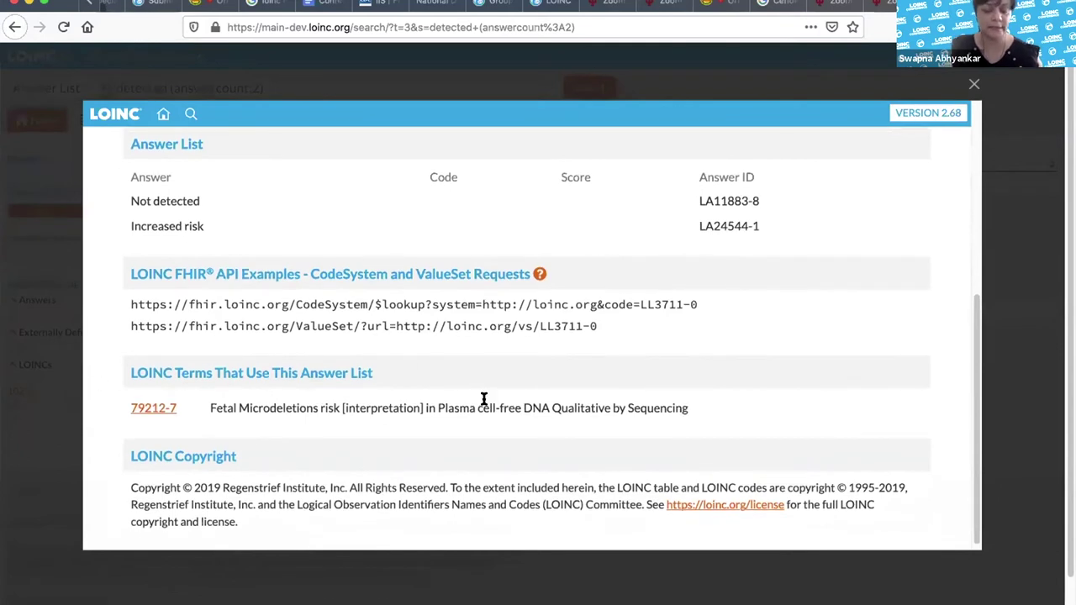
pyautogui.scroll(-1, 484, 402)
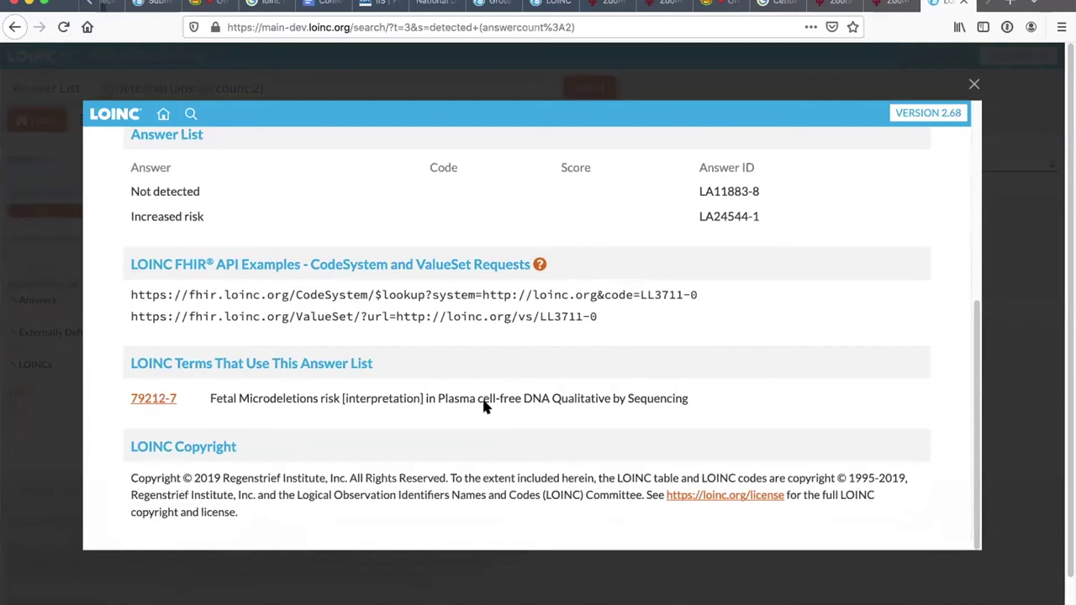
pyautogui.scroll(5, 484, 404)
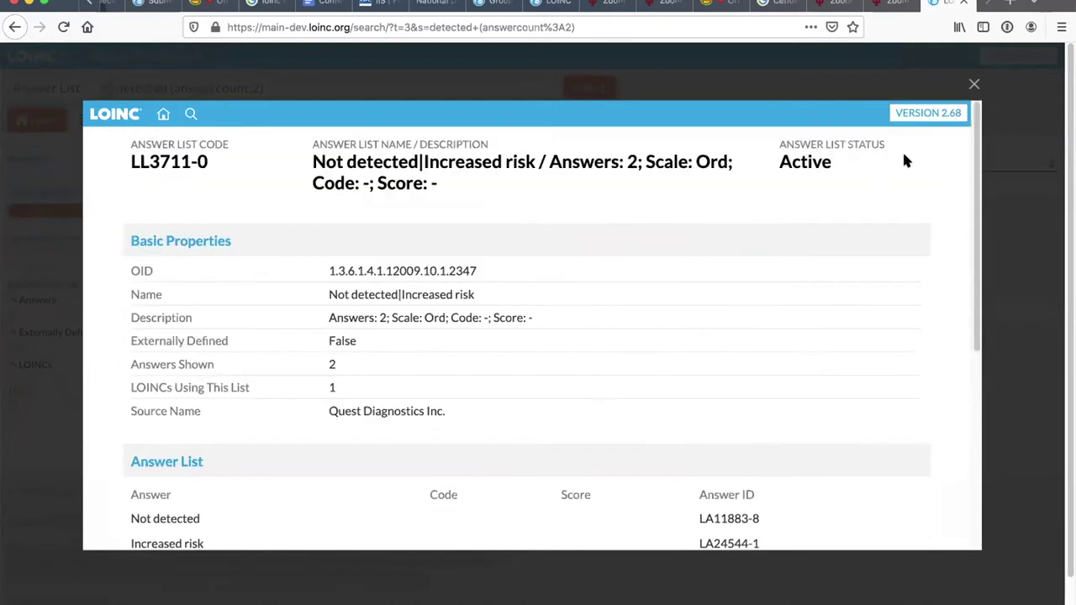
pyautogui.click(972, 83)
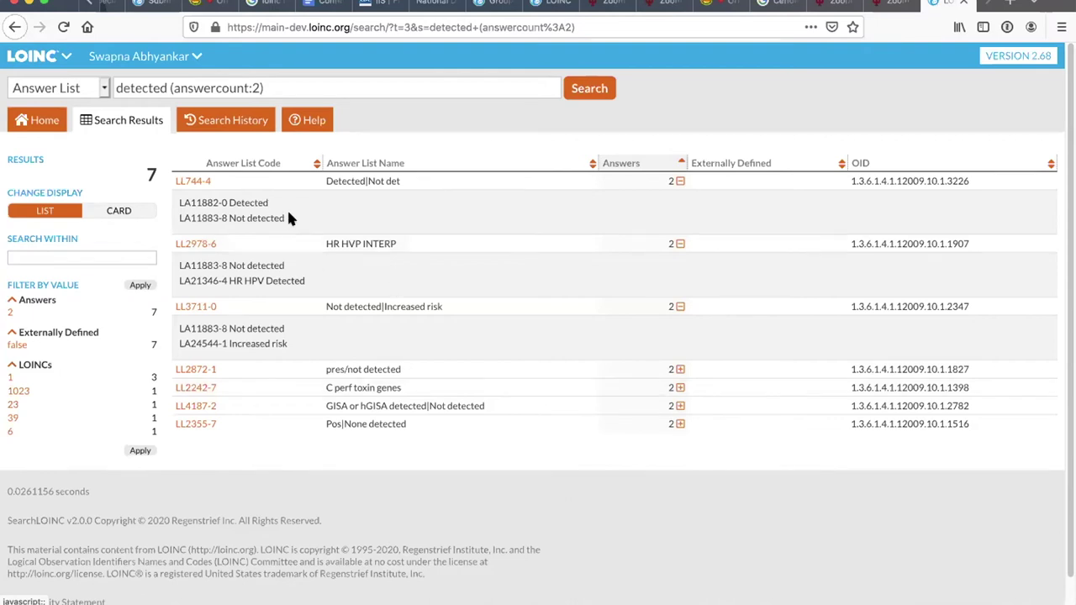
# Examine the details page of answer list LL744-4 down to the LOINC terms that use it, and close it.
pyautogui.click(194, 181)
pyautogui.scroll(-2, 567, 304)
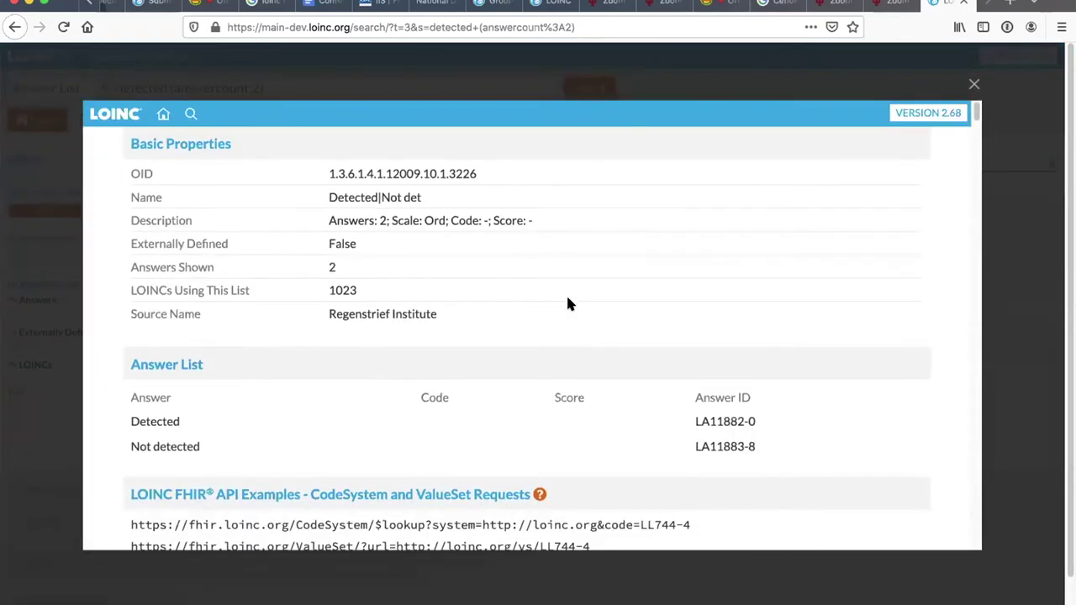
pyautogui.scroll(-7, 568, 303)
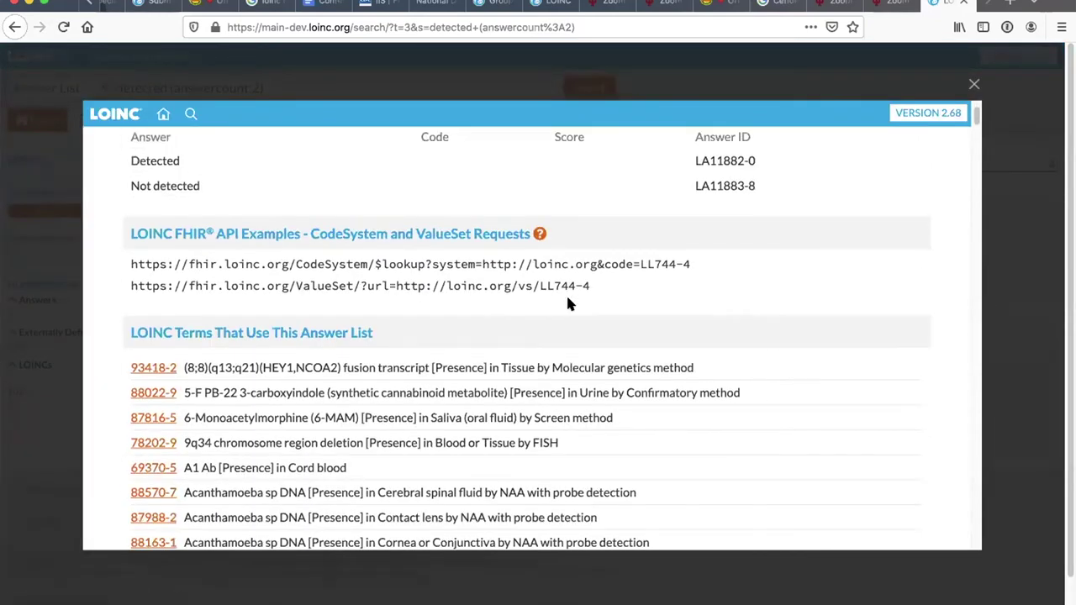
pyautogui.scroll(6, 567, 303)
pyautogui.scroll(3, 567, 304)
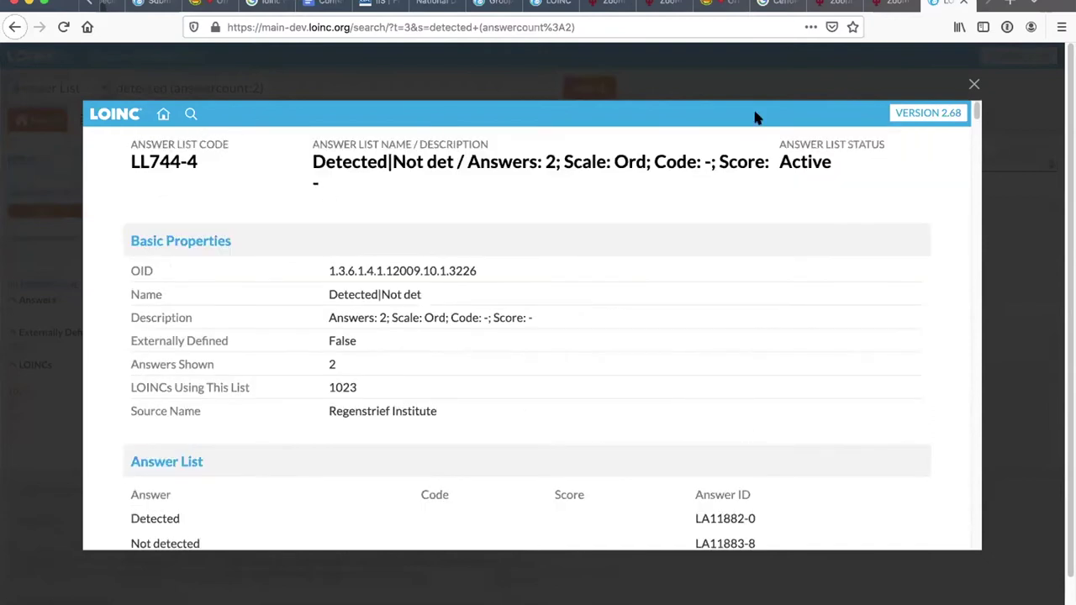
pyautogui.click(973, 88)
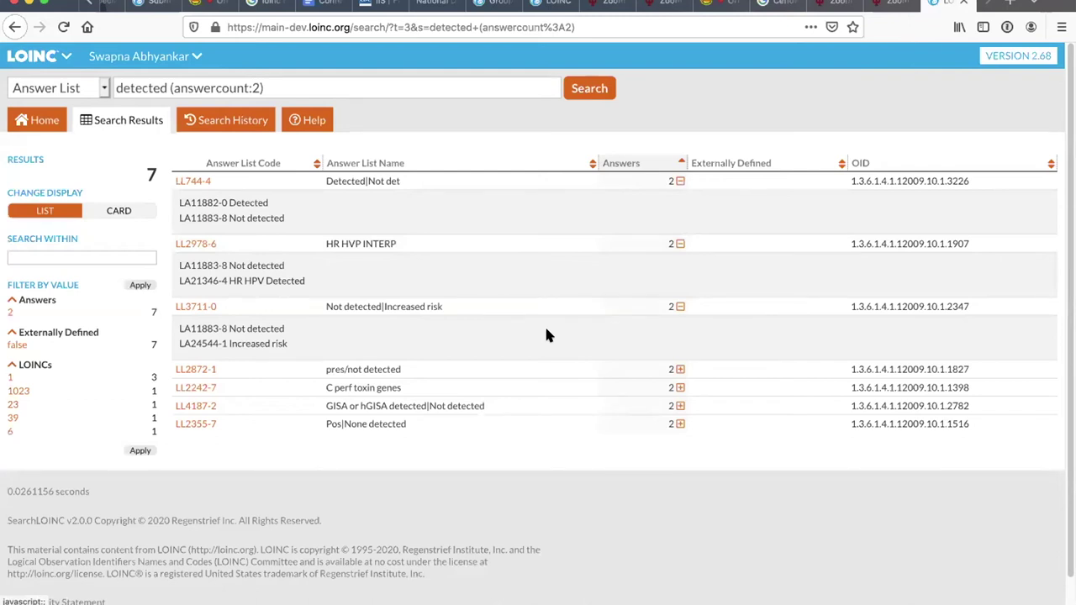
# Open the details of answer list LL2355-7, highlight the SNOMED mapping under the Positive answer and close the page.
pyautogui.click(191, 424)
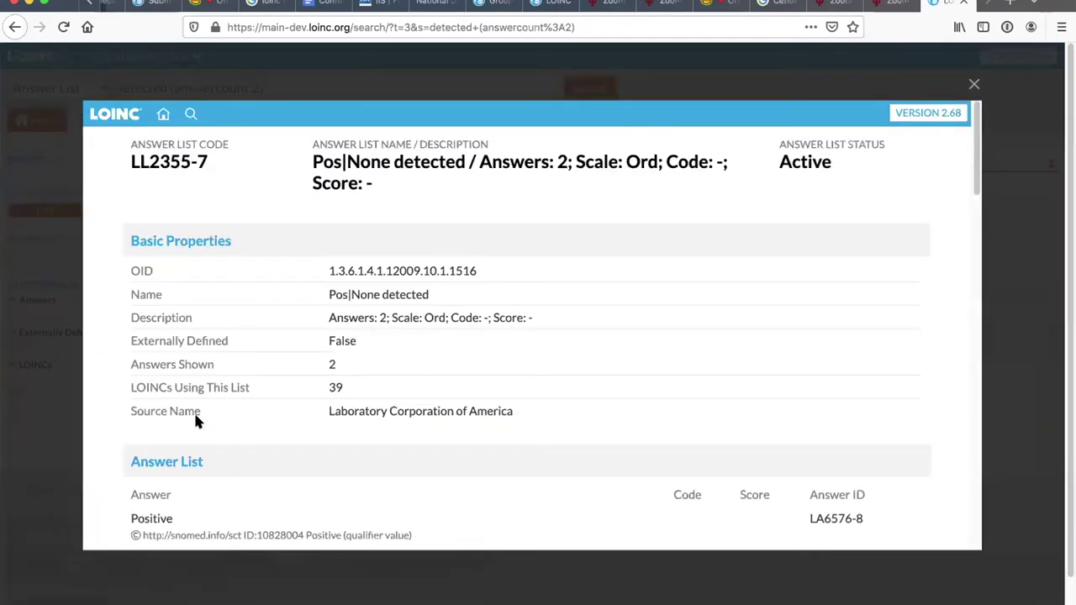
pyautogui.scroll(-3, 195, 421)
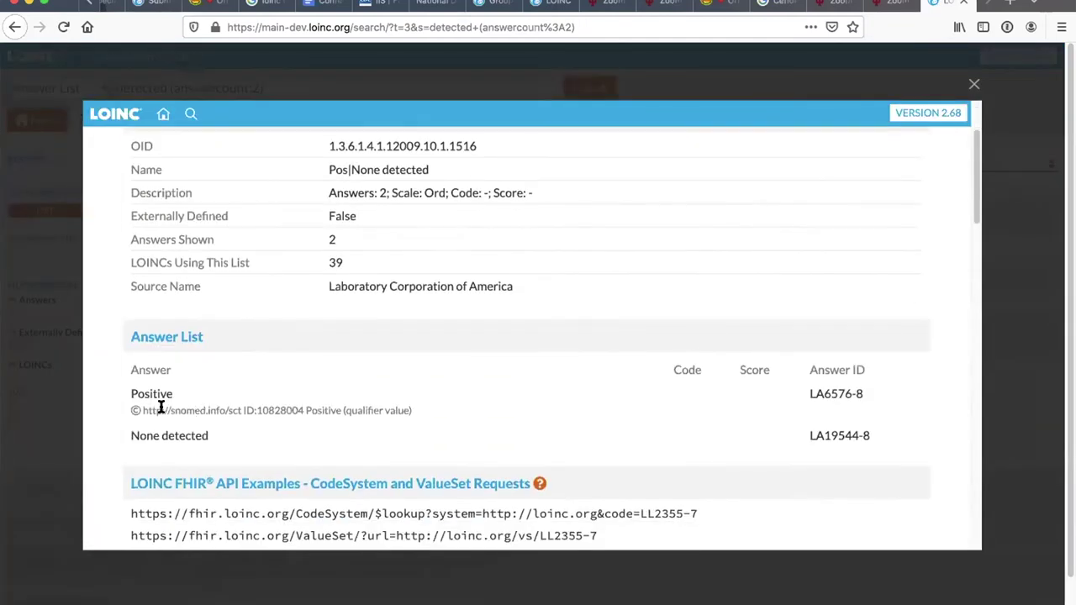
pyautogui.moveTo(414, 411); pyautogui.dragTo(128, 410)
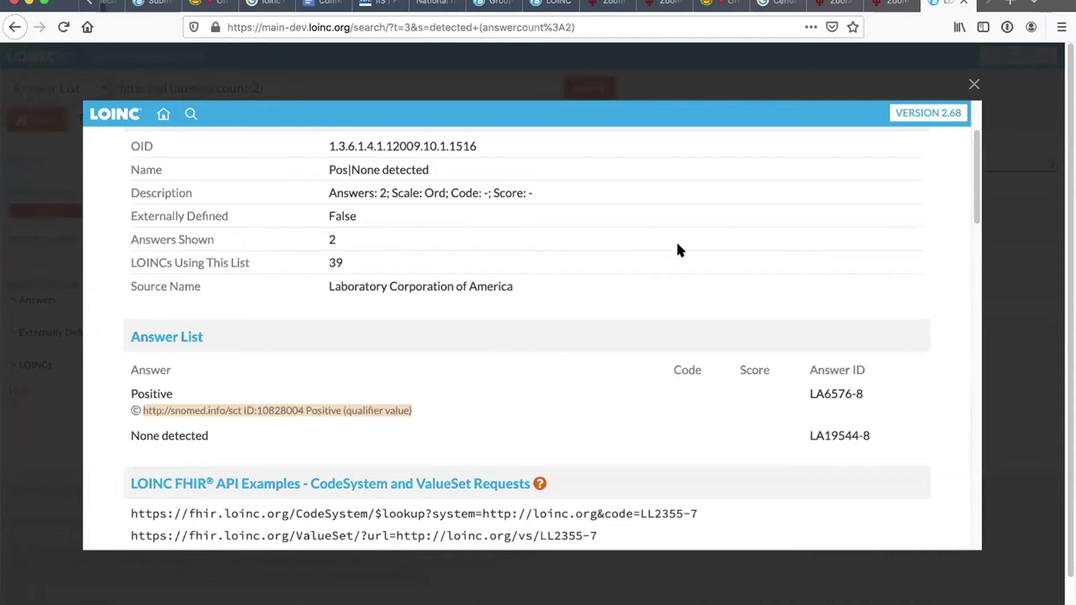
pyautogui.click(972, 87)
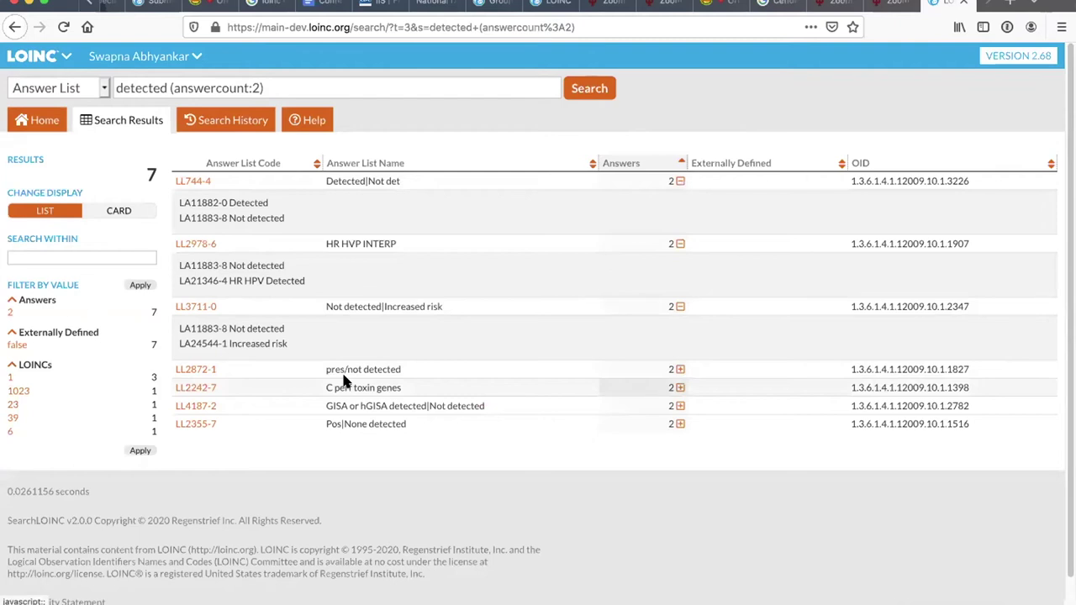
# Reopen the details of answer list LL2355-7 and highlight the None detected answer.
pyautogui.click(195, 426)
pyautogui.scroll(-5, 349, 406)
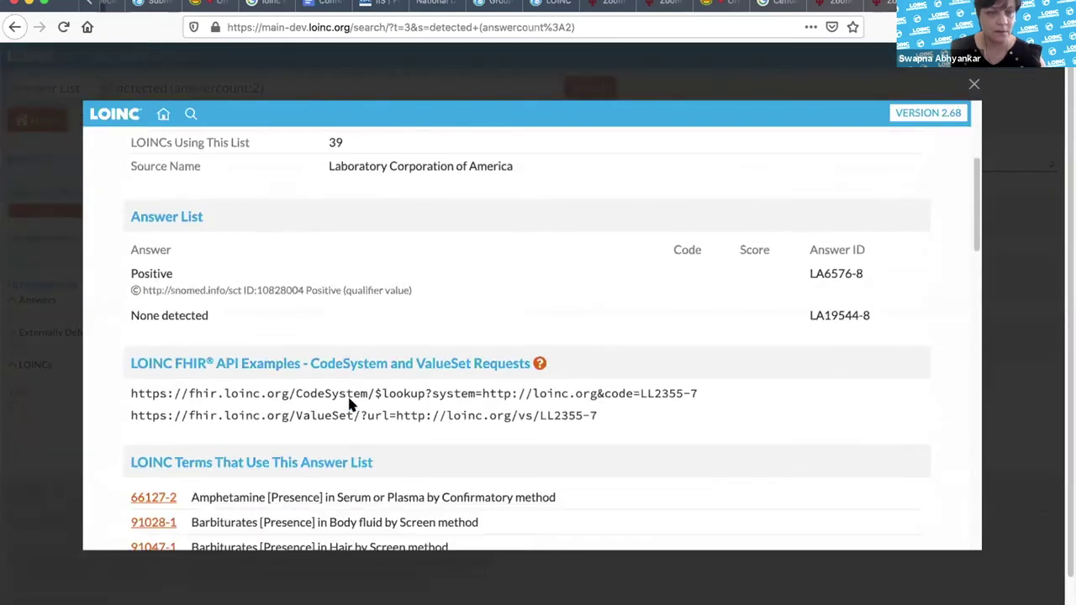
pyautogui.scroll(1, 348, 405)
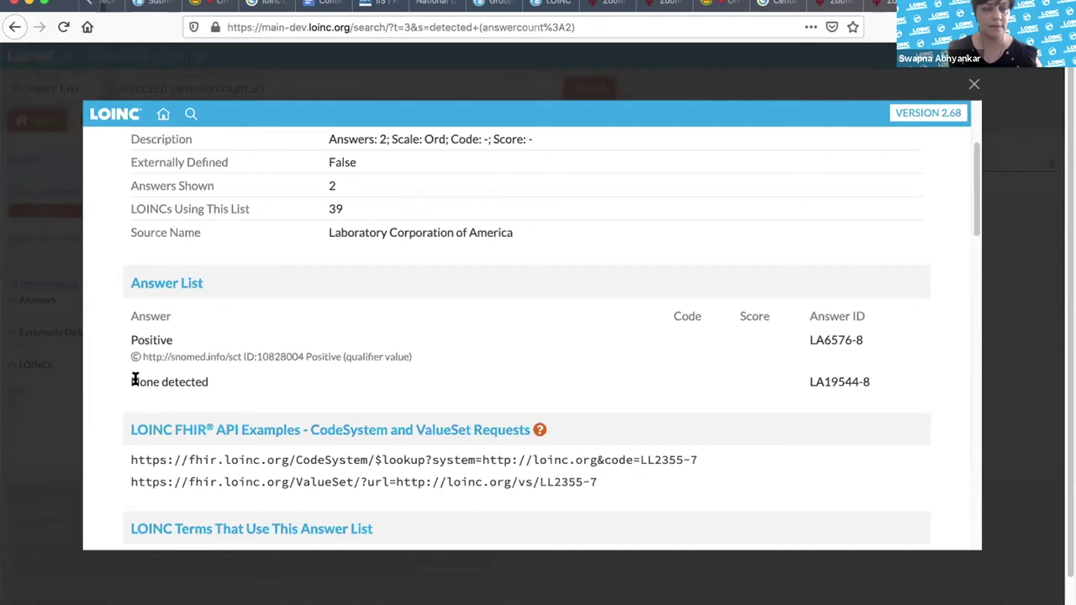
pyautogui.moveTo(128, 381); pyautogui.dragTo(206, 375)
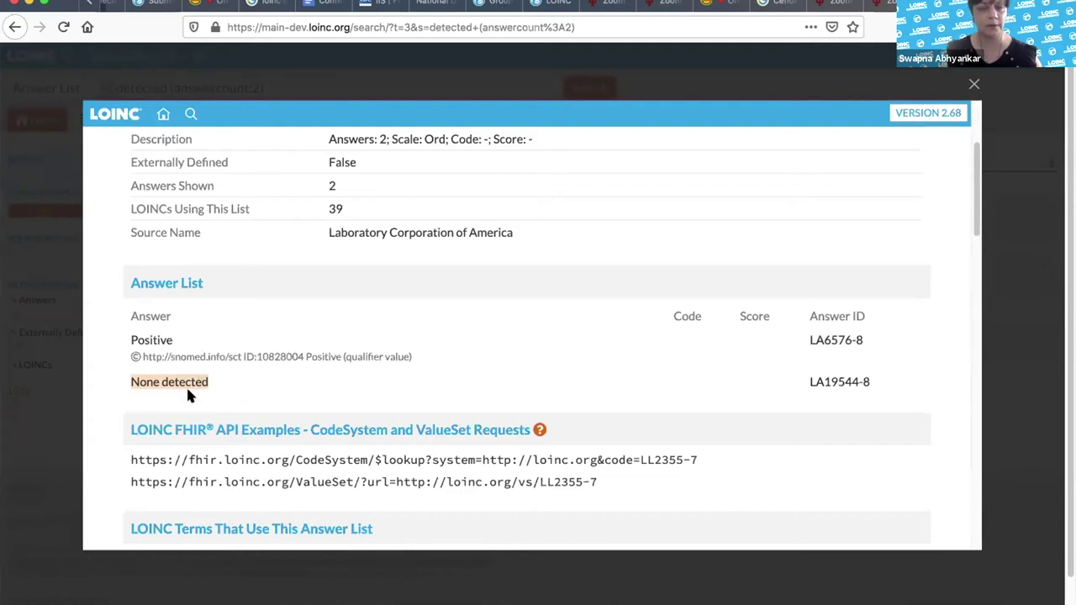
# Close the details page of answer list LL2355-7 and view the available search scopes without changing the current one.
pyautogui.click(973, 85)
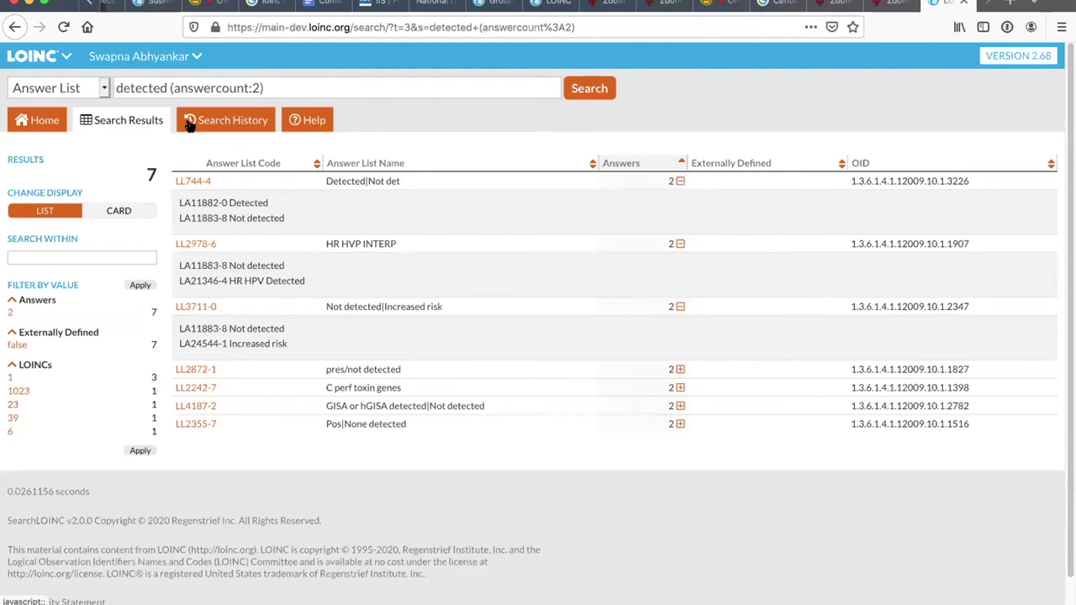
pyautogui.click(100, 87)
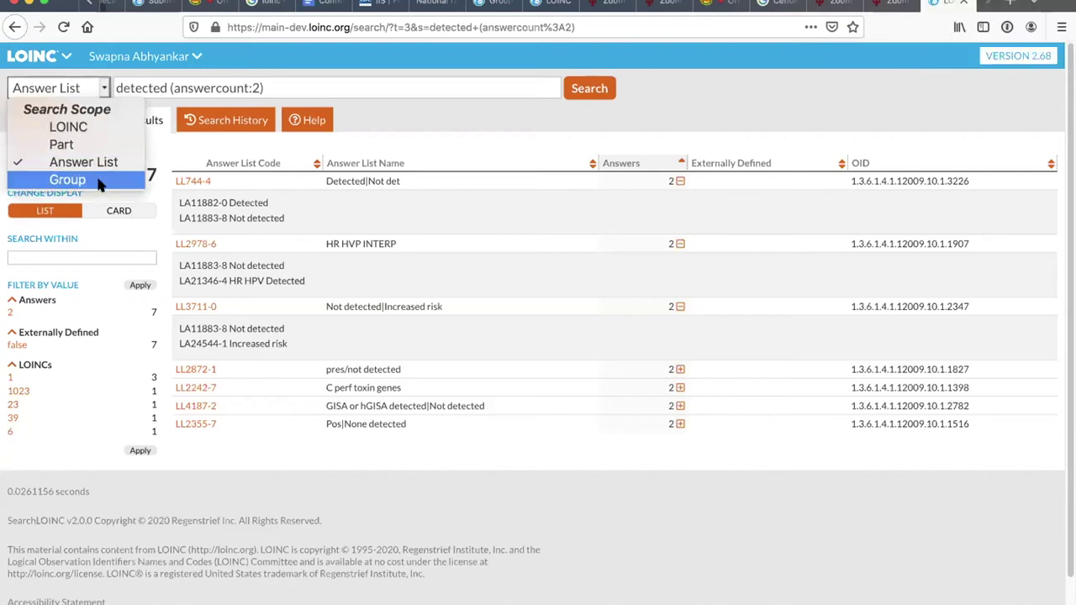
pyautogui.click(293, 81)
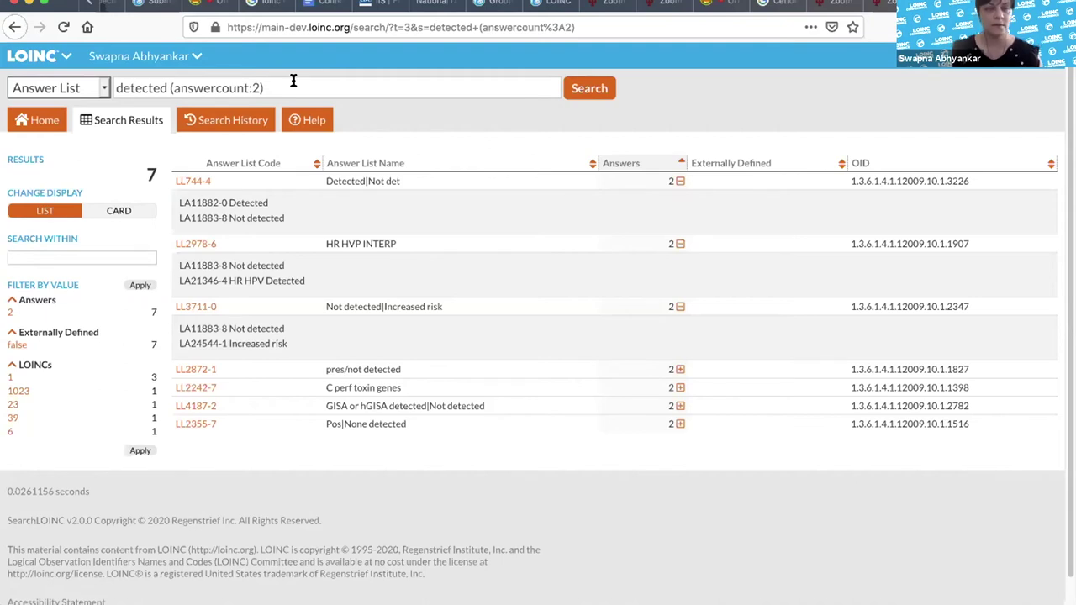
pyautogui.scroll(-1, 278, 93)
# Switch the search scope to Group and search for smok*.
pyautogui.click(104, 87)
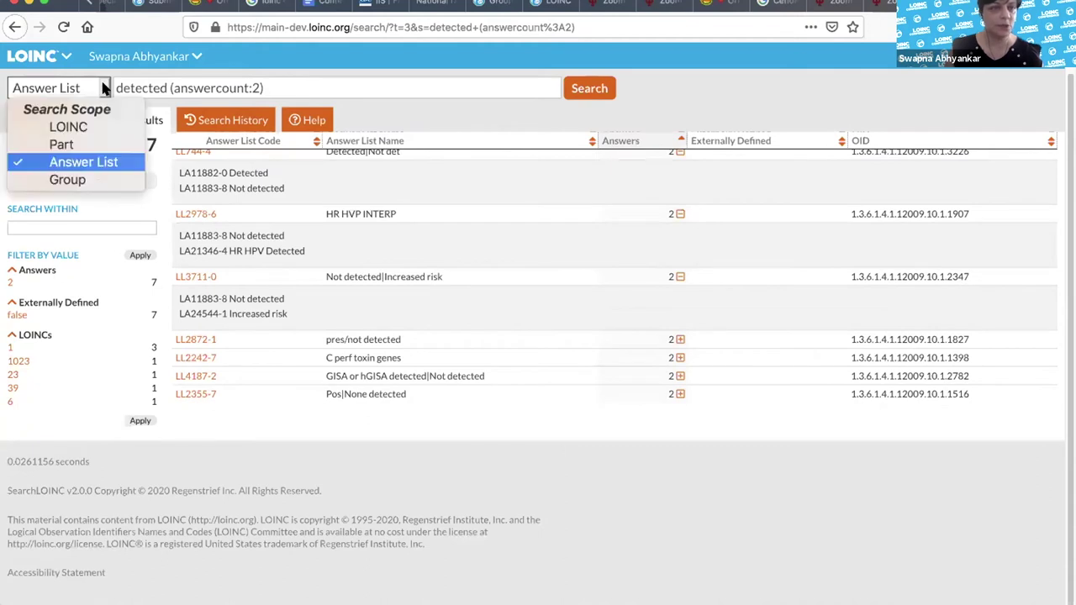
pyautogui.click(95, 182)
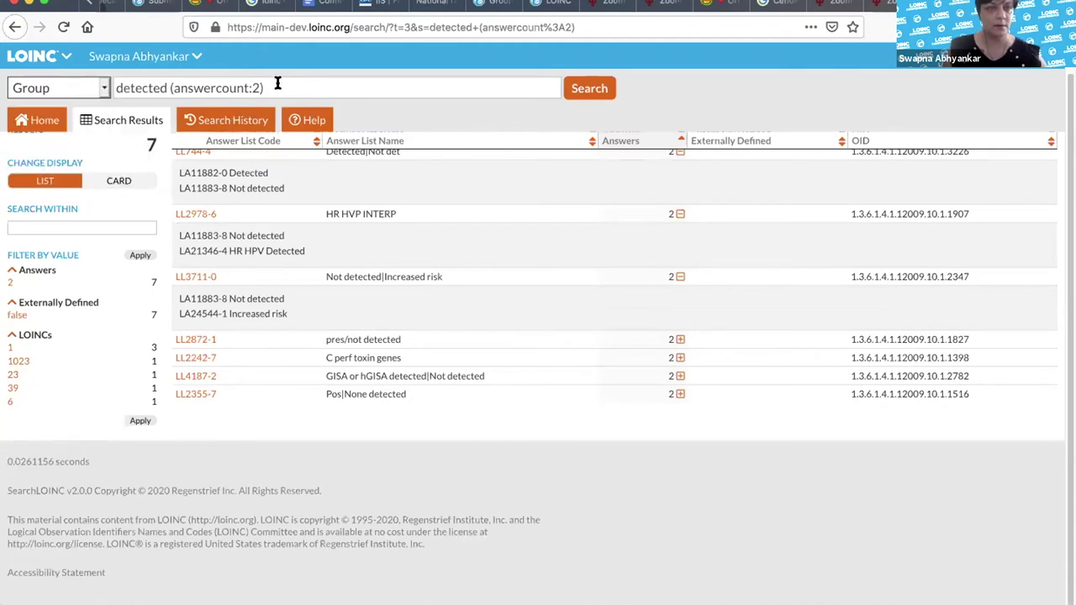
pyautogui.moveTo(277, 84); pyautogui.dragTo(134, 73)
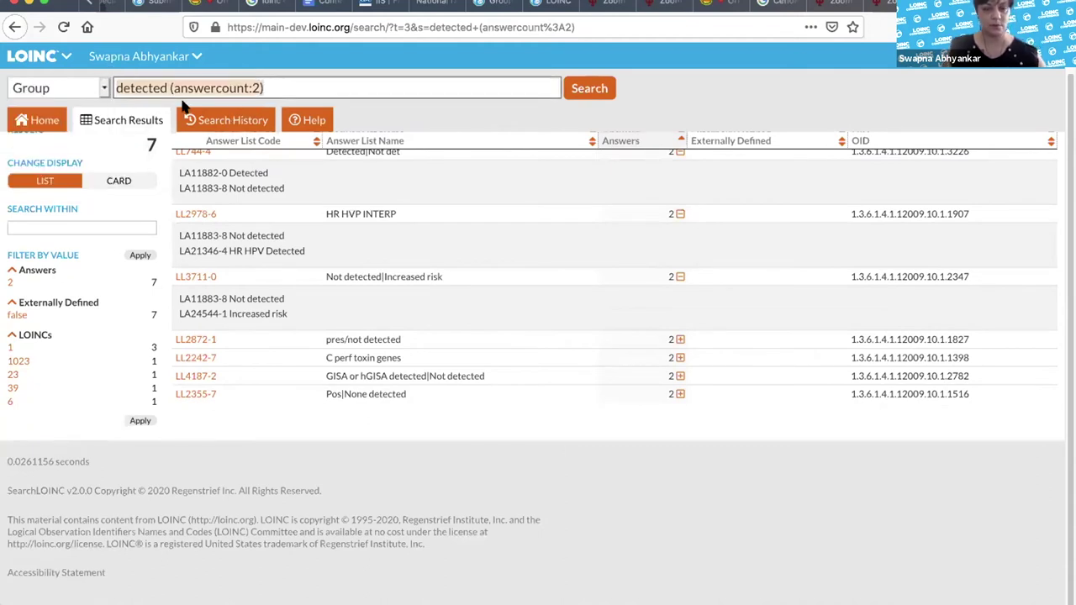
pyautogui.write('s')
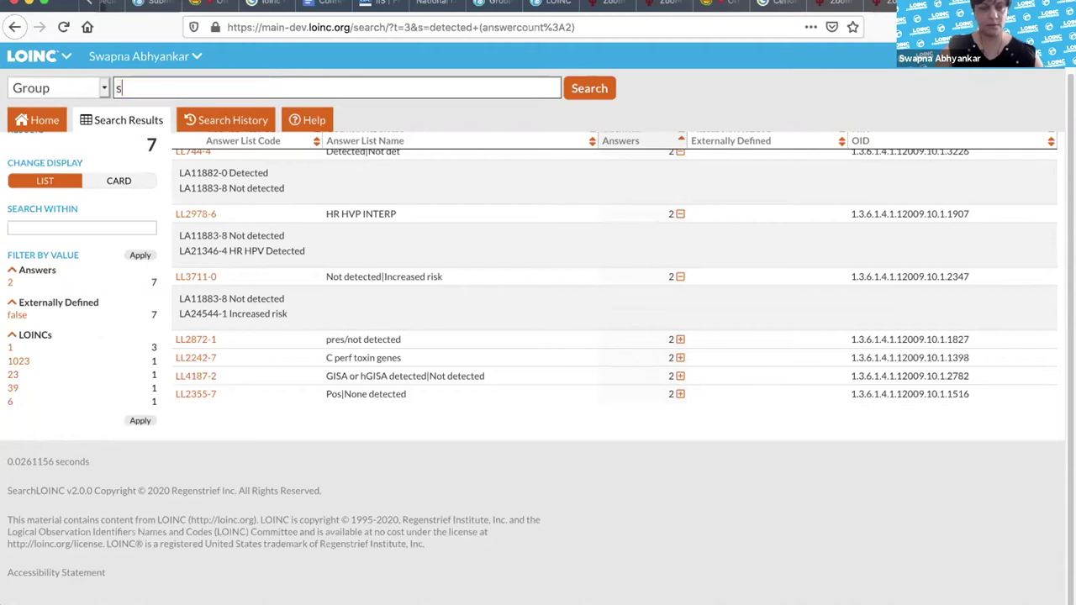
pyautogui.write('mok*')
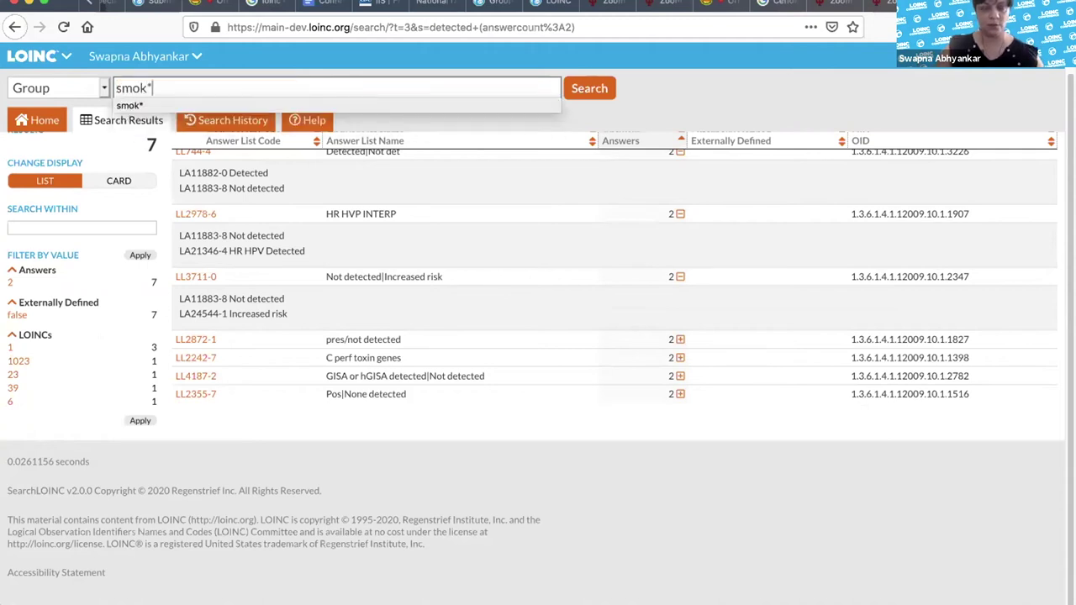
pyautogui.press('Return')
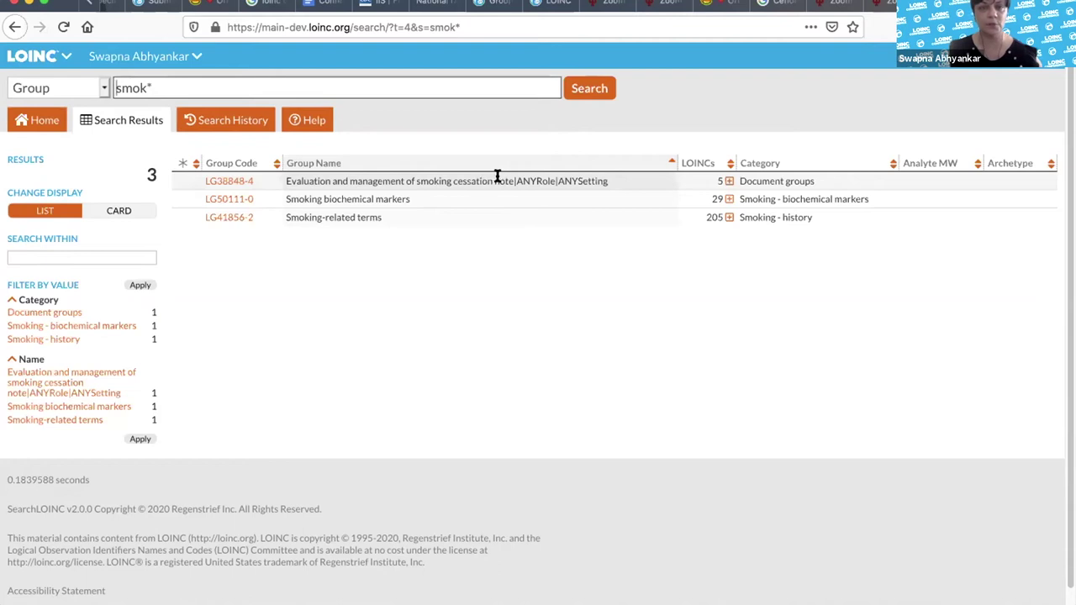
# Highlight the smoking cessation note group's name, then expand the LOINC terms of the Smoking biochemical markers group, examine and collapse them.
pyautogui.moveTo(513, 176); pyautogui.dragTo(283, 184)
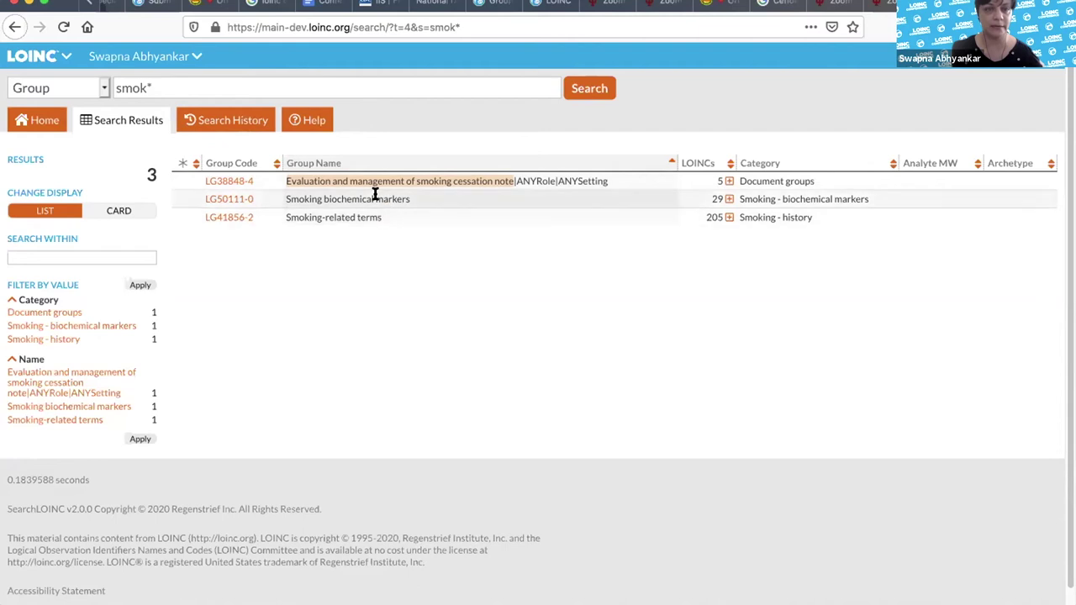
pyautogui.click(728, 200)
pyautogui.scroll(-3, 577, 296)
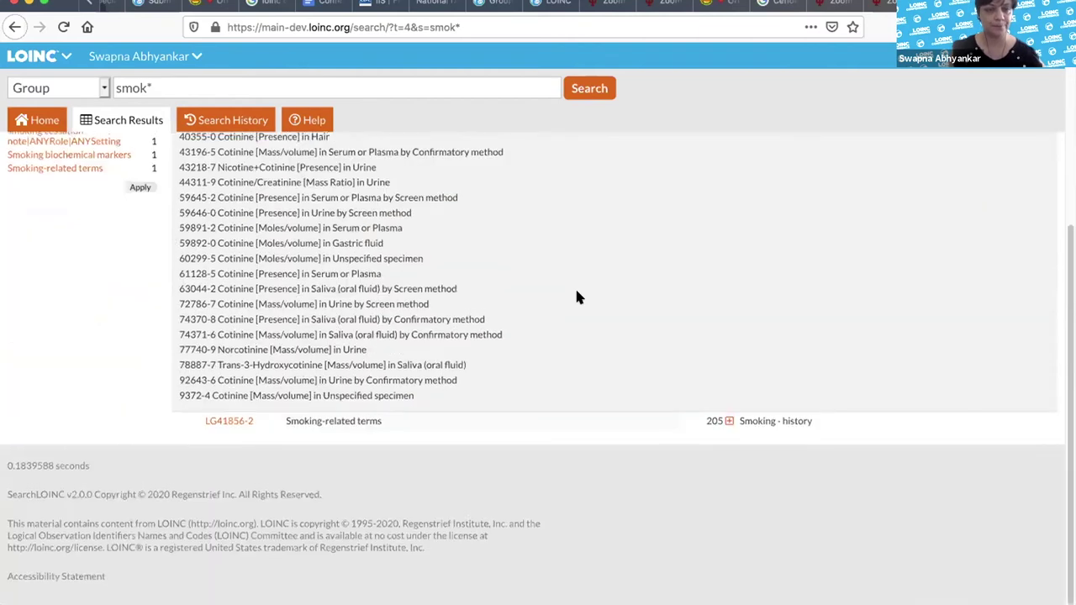
pyautogui.scroll(5, 577, 296)
pyautogui.click(728, 191)
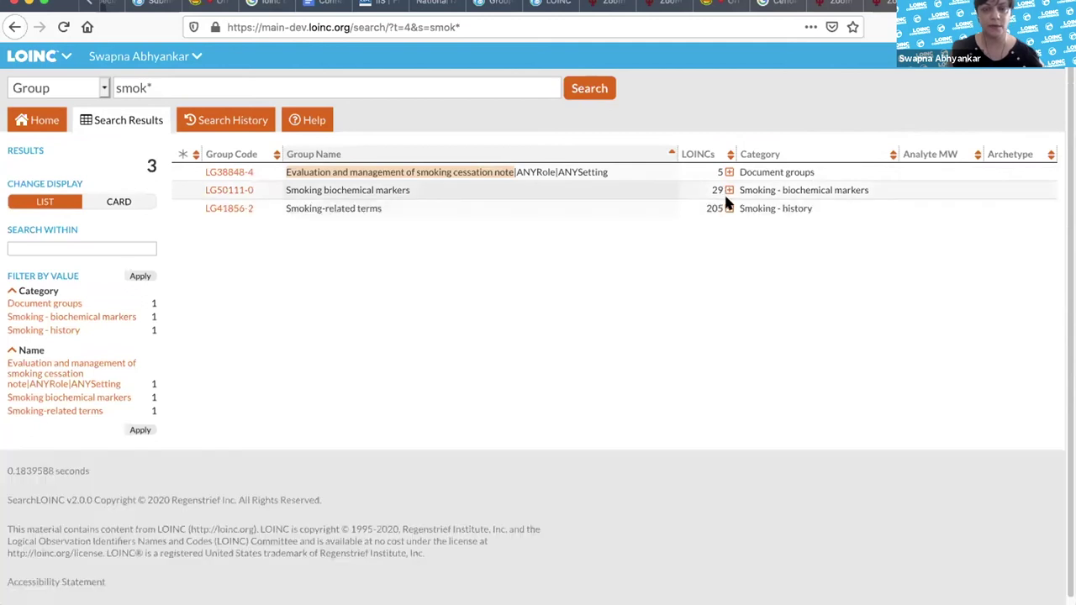
# Expand the Smoking-related terms group and examine its full list of LOINC terms from beginning to end.
pyautogui.click(728, 209)
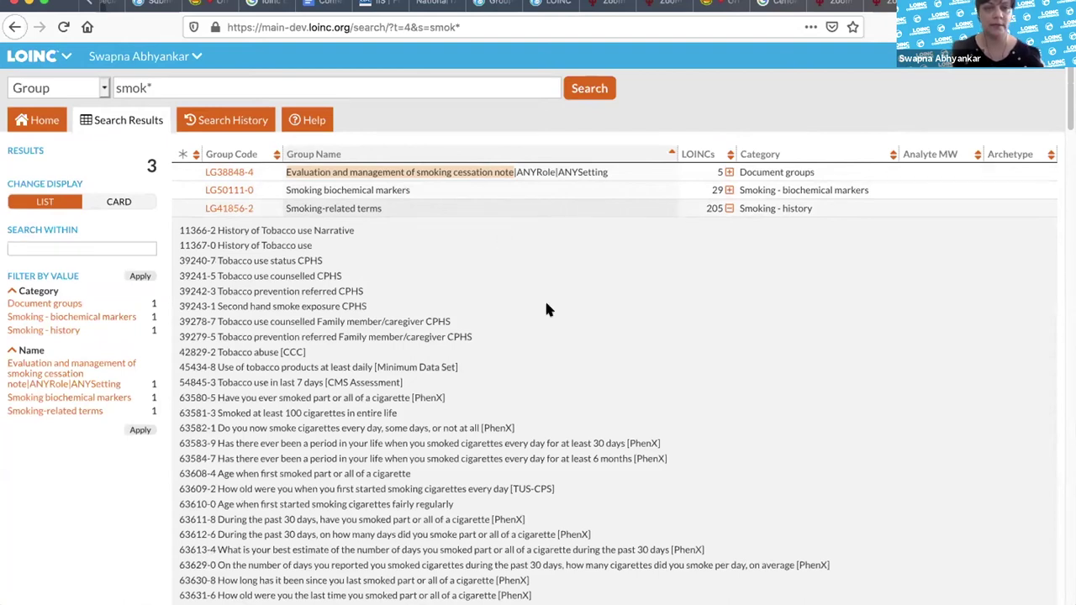
pyautogui.scroll(-5, 547, 300)
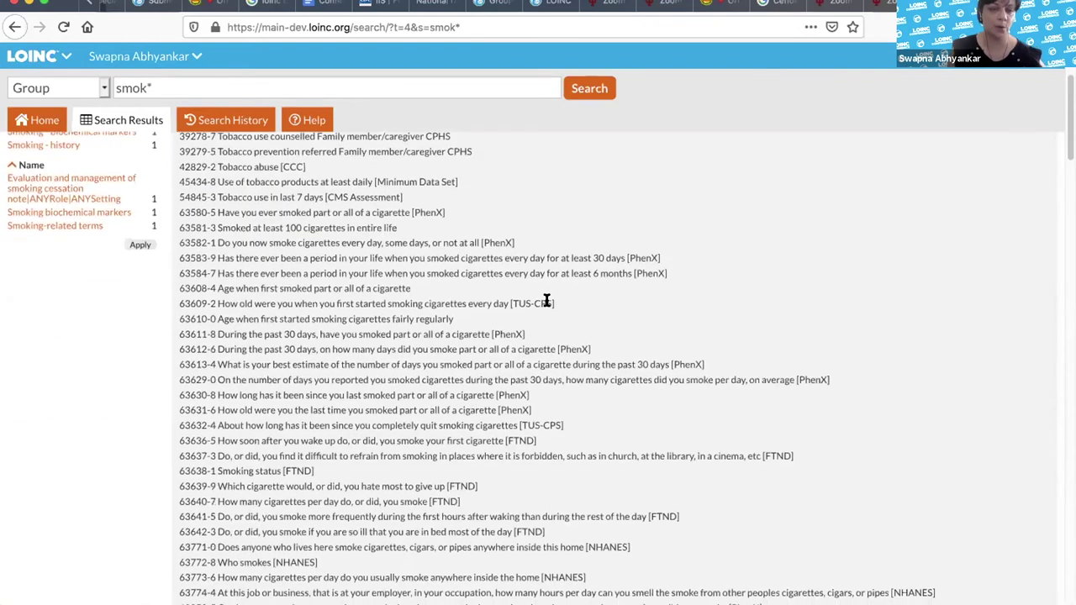
pyautogui.scroll(-5, 546, 300)
pyautogui.scroll(-10, 547, 303)
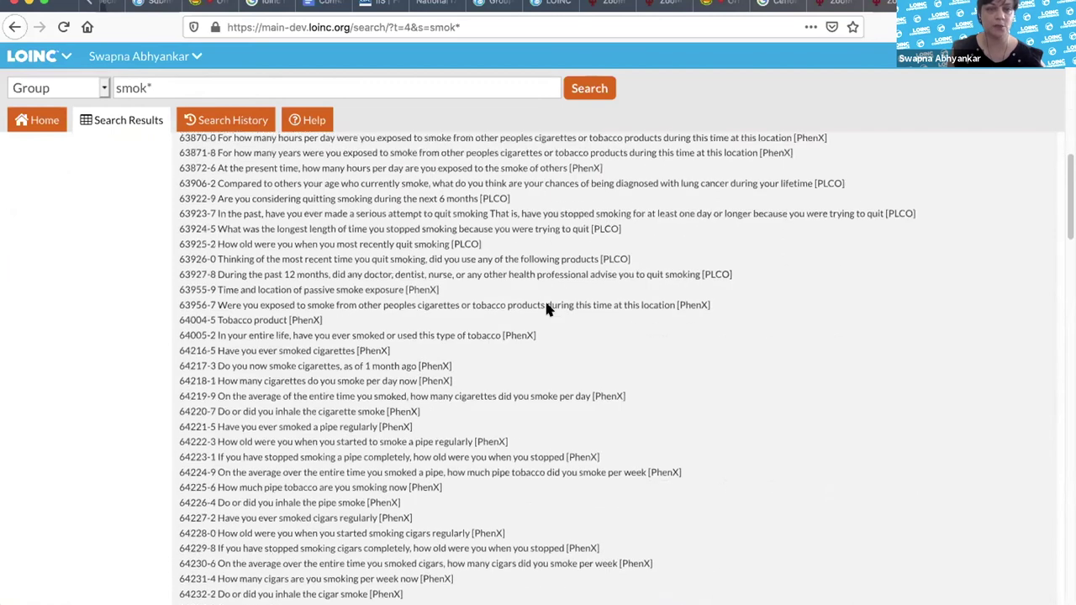
pyautogui.scroll(-5, 547, 310)
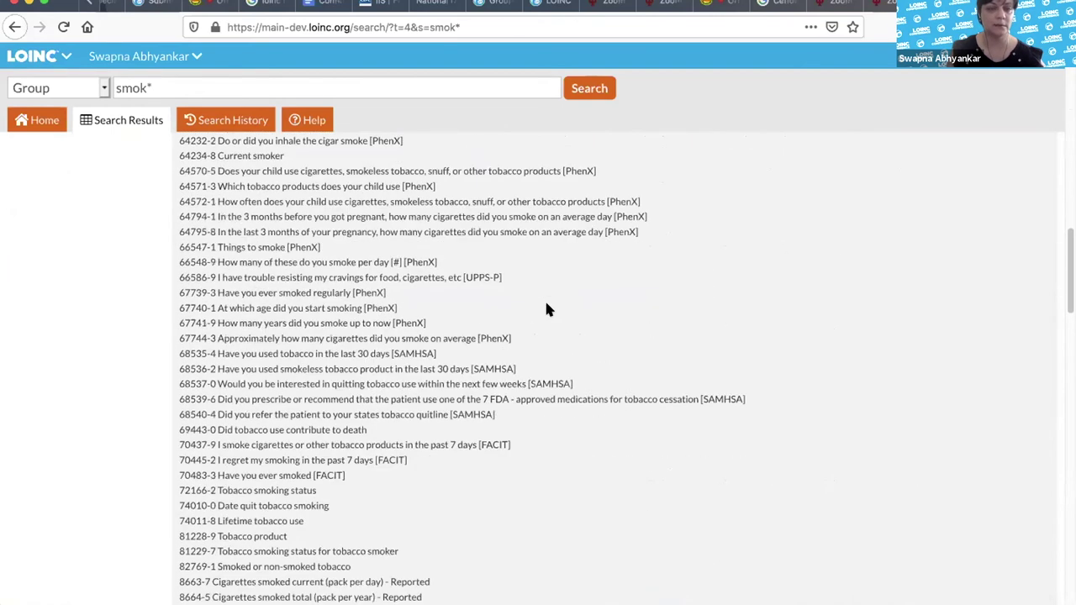
pyautogui.scroll(-5, 546, 309)
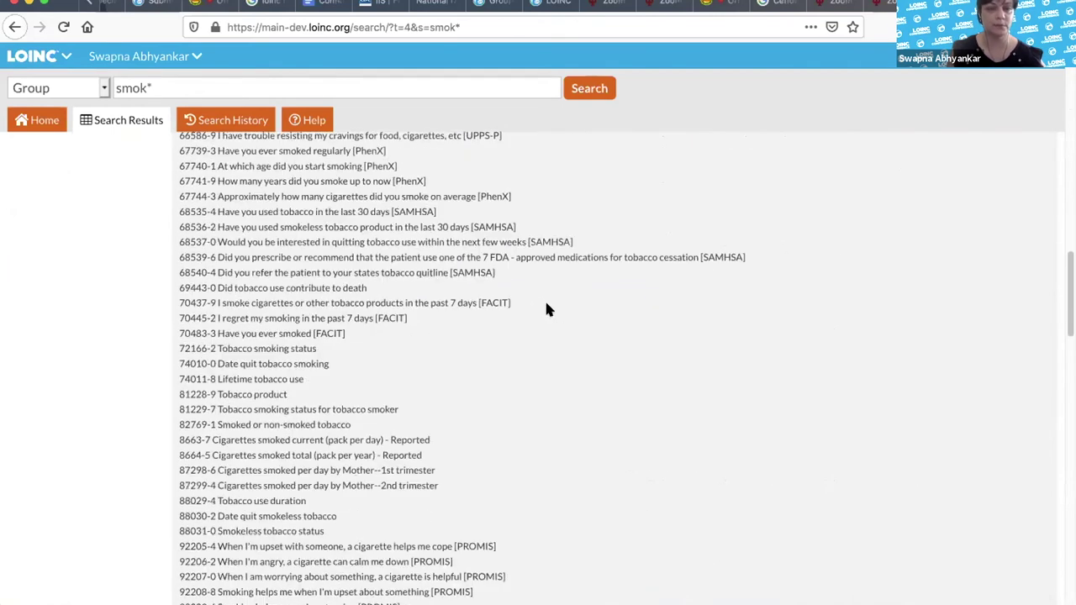
pyautogui.scroll(-2, 546, 310)
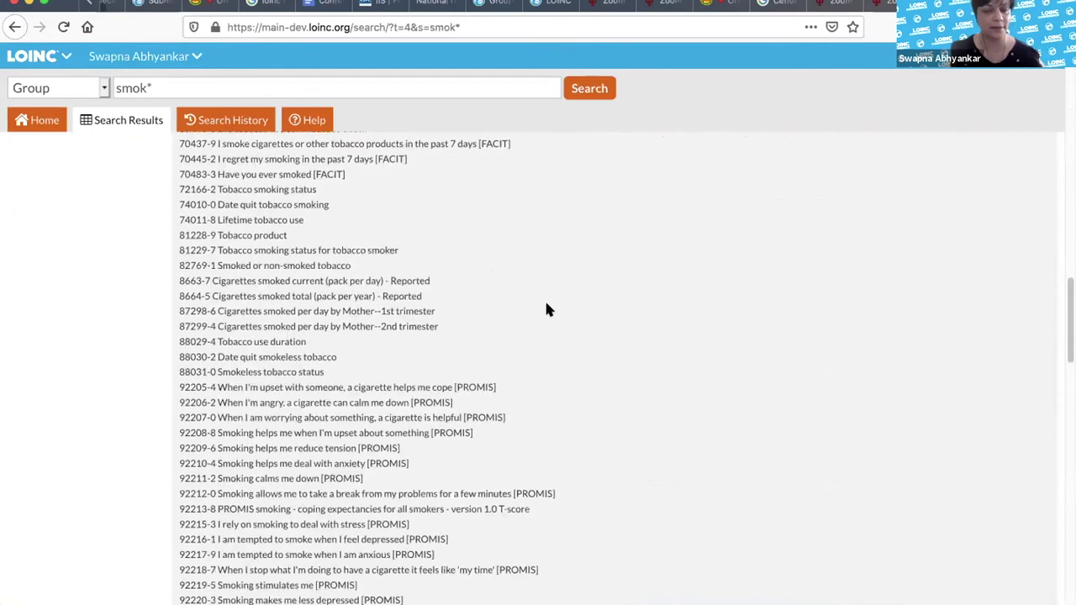
pyautogui.scroll(-14, 547, 310)
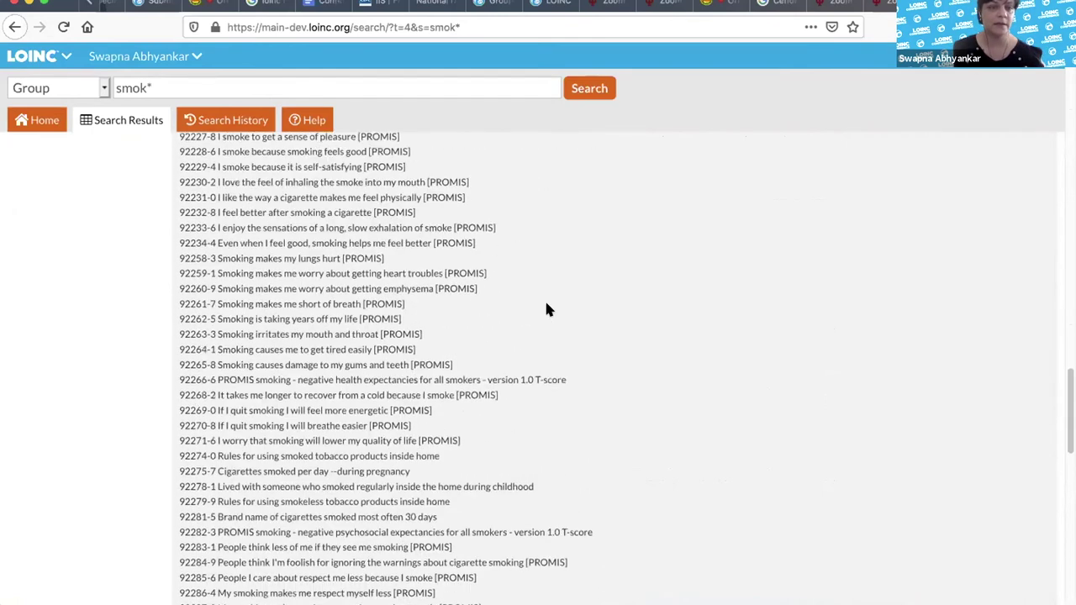
pyautogui.scroll(-8, 546, 310)
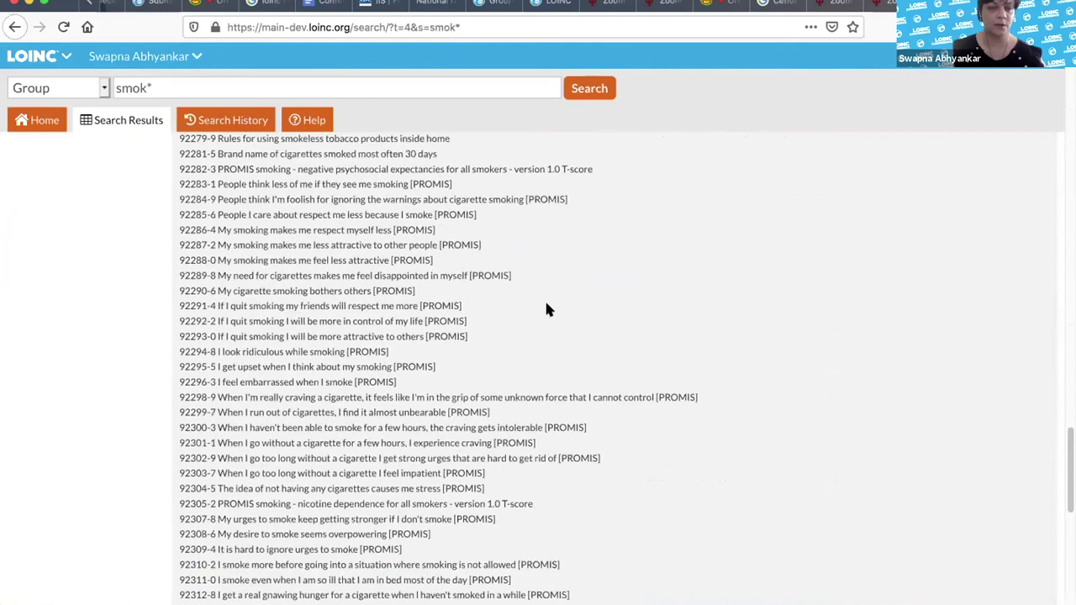
pyautogui.scroll(-2, 547, 311)
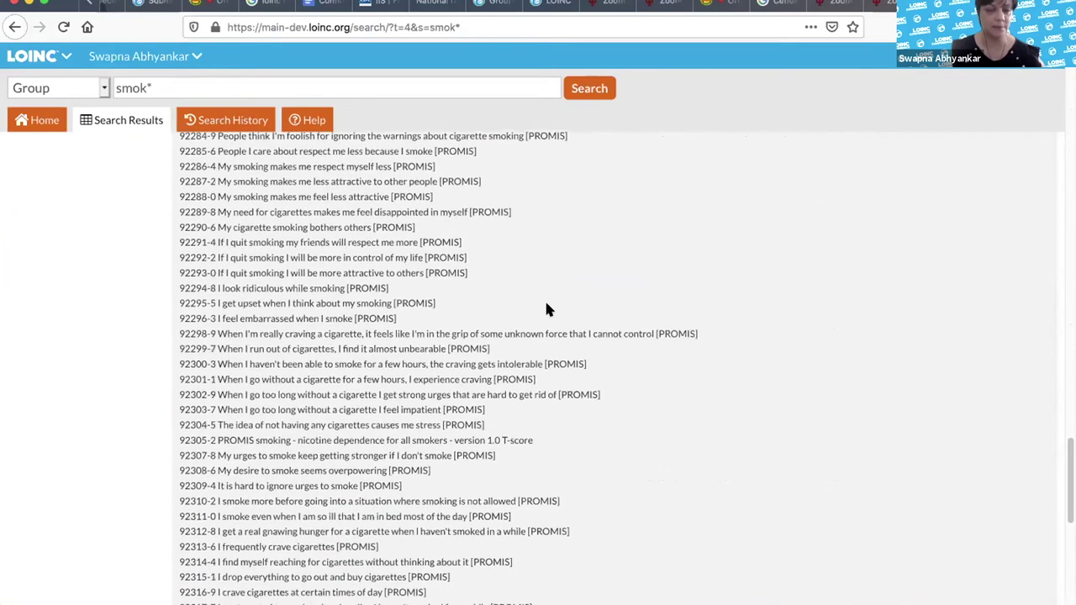
pyautogui.scroll(-12, 547, 311)
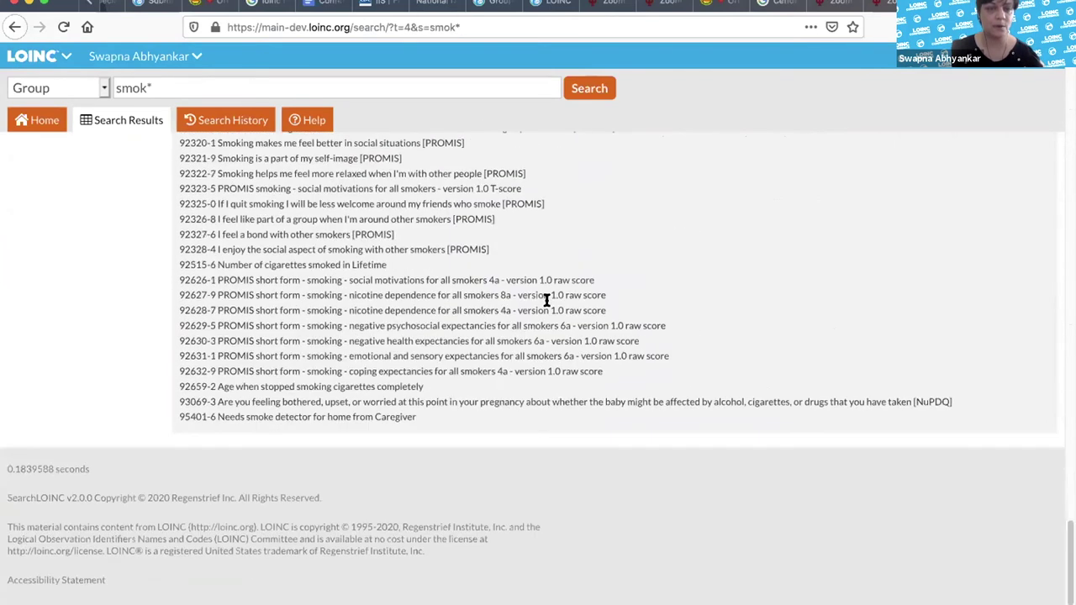
pyautogui.scroll(20, 546, 300)
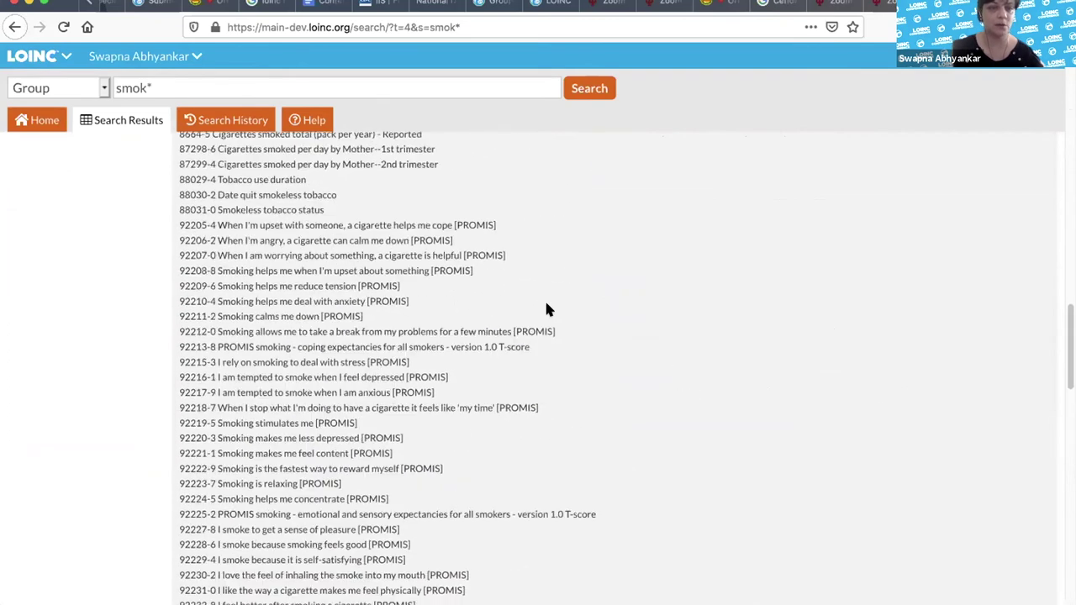
pyautogui.scroll(15, 547, 311)
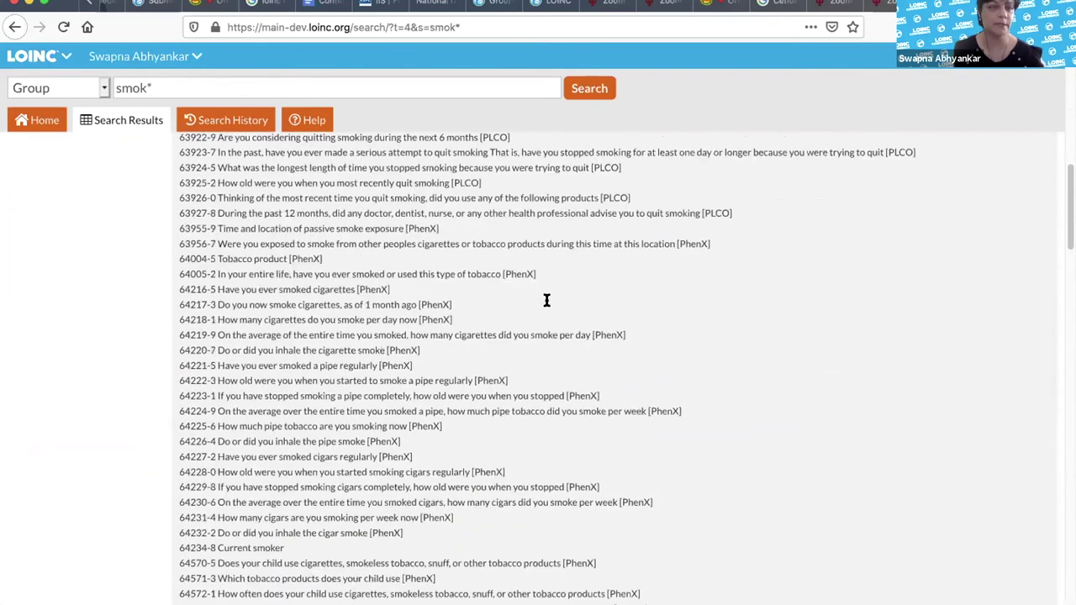
pyautogui.scroll(15, 546, 300)
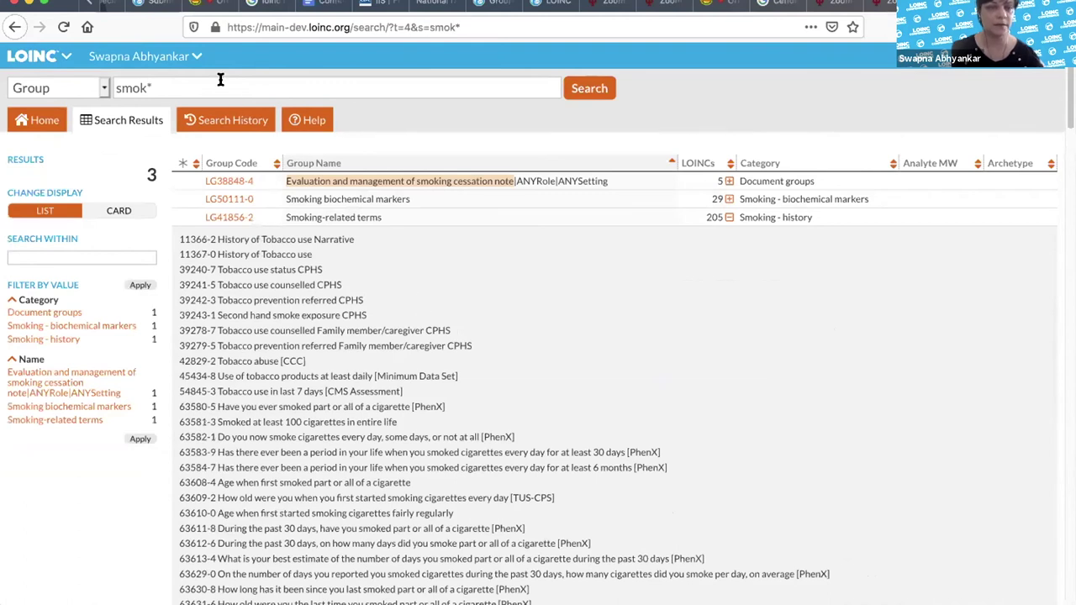
# Copy code 39243-1 from the Smoking-related terms, examine loinc.org/39243-1 in a new tab down to its group membership, and close the tab.
pyautogui.moveTo(160, 80); pyautogui.dragTo(106, 85)
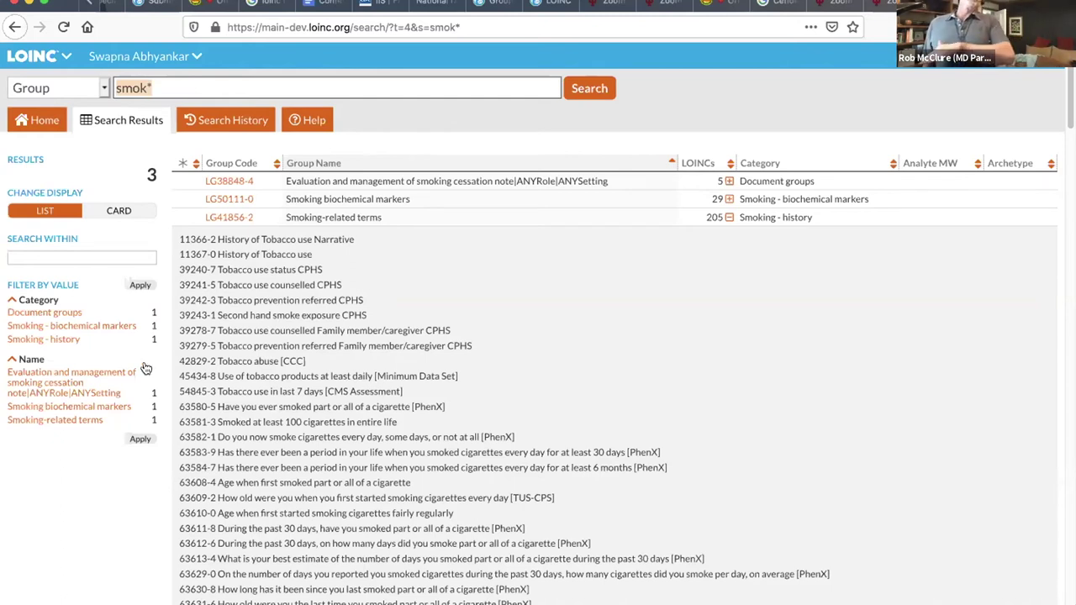
pyautogui.moveTo(212, 313); pyautogui.dragTo(177, 315)
pyautogui.press('super+c')
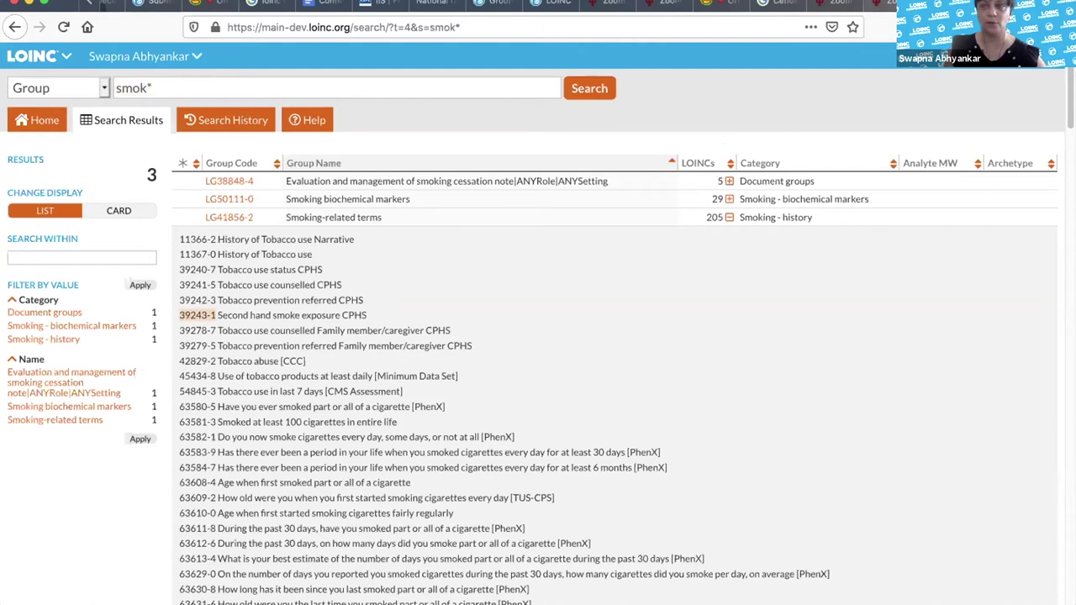
pyautogui.press('super+t')
pyautogui.write('l')
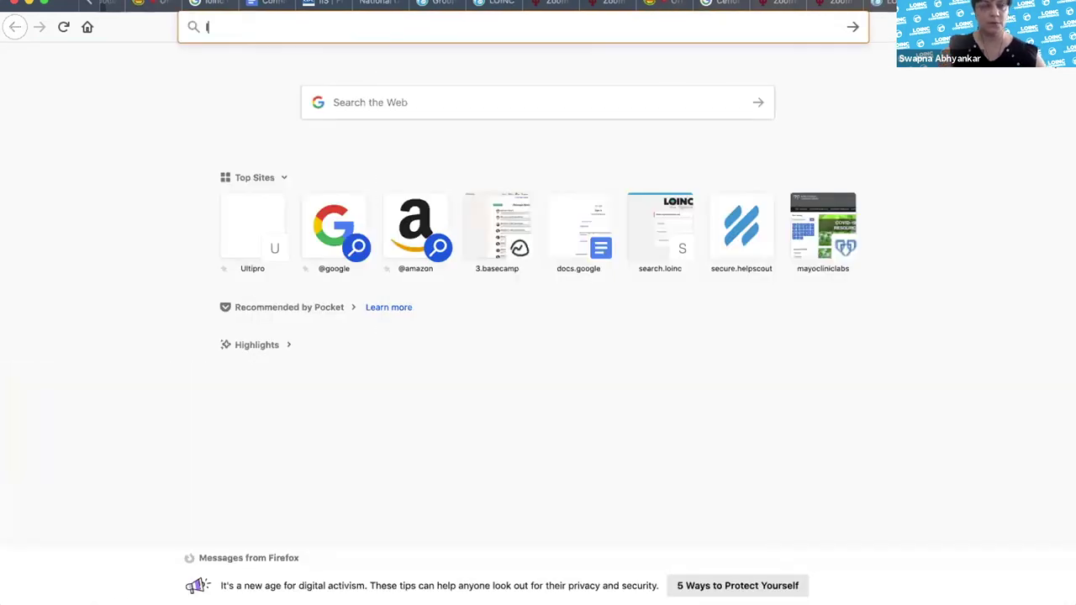
pyautogui.write('oinc.org/')
pyautogui.press('super+v')
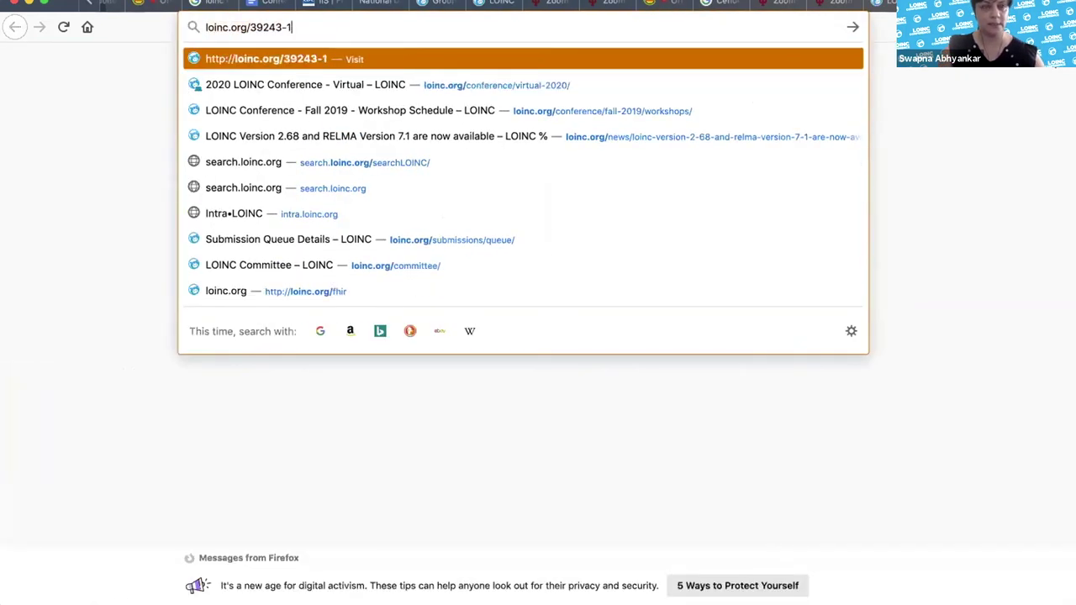
pyautogui.press('Return')
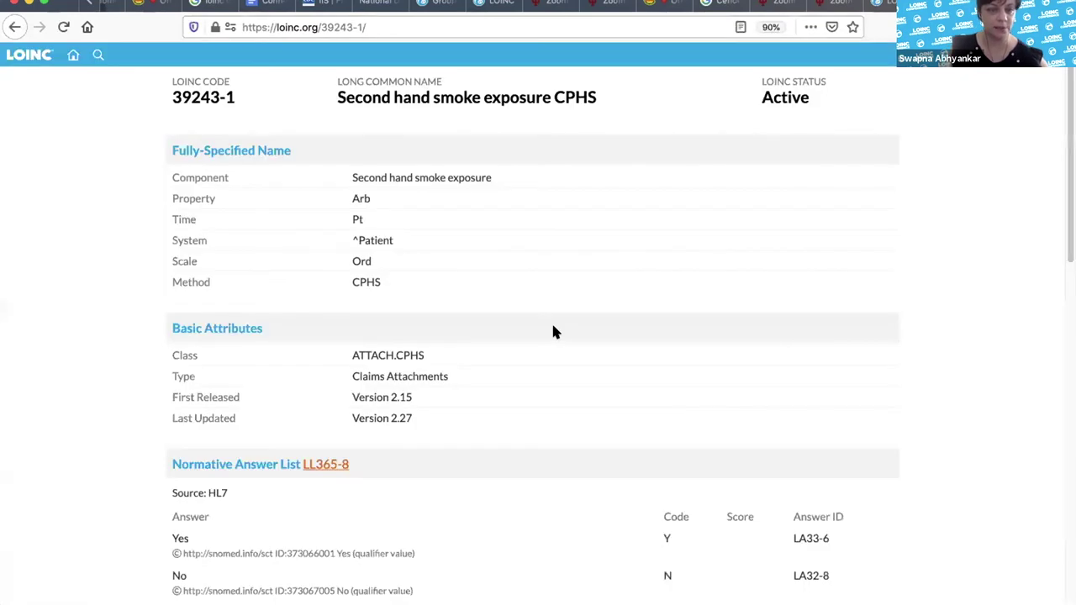
pyautogui.scroll(-5, 552, 331)
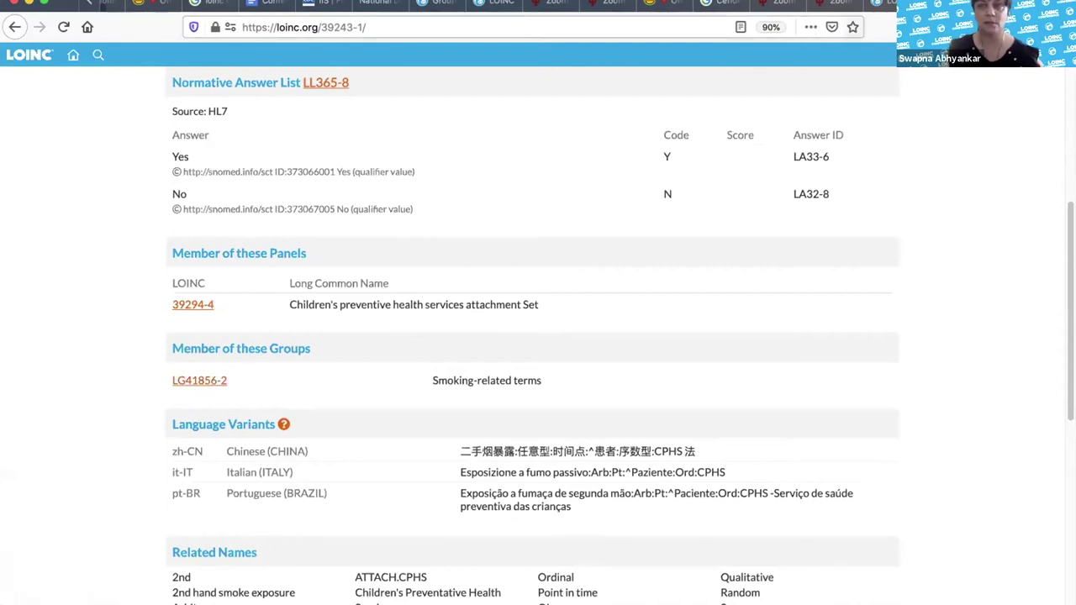
pyautogui.hotkey('ctrl', 'w')
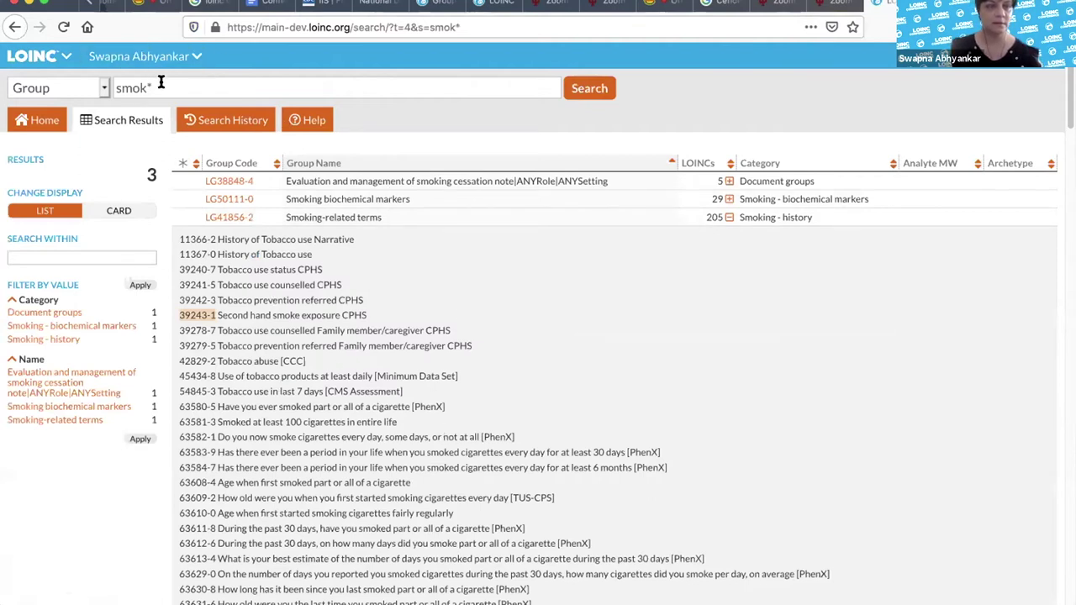
# Search the Group scope for sdh and expand the LOINC terms of the SDH.Community group.
pyautogui.click(126, 88)
pyautogui.write('sdh')
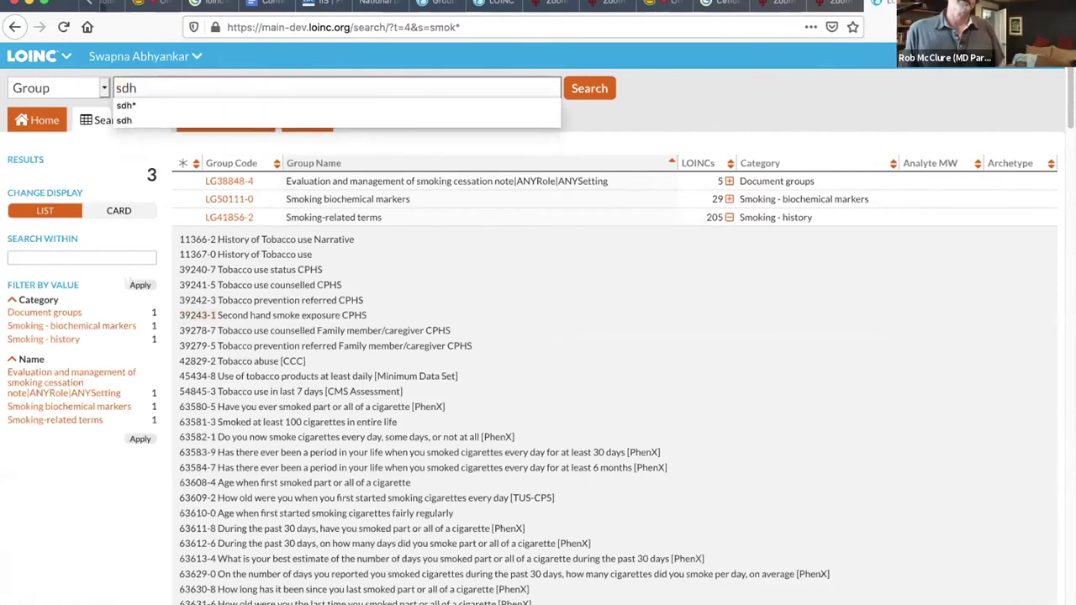
pyautogui.press('Return')
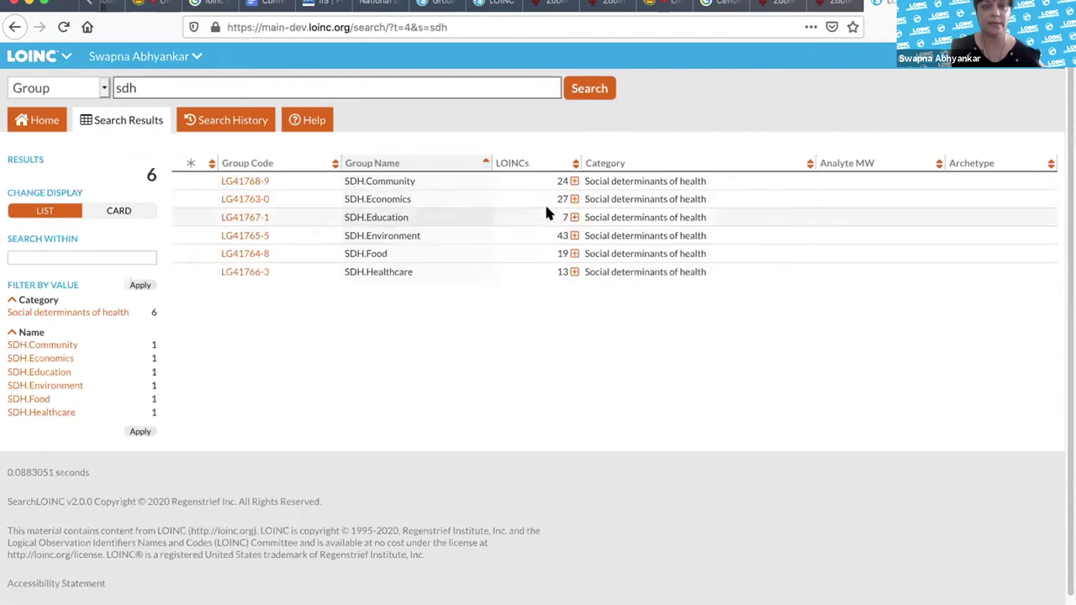
pyautogui.click(572, 184)
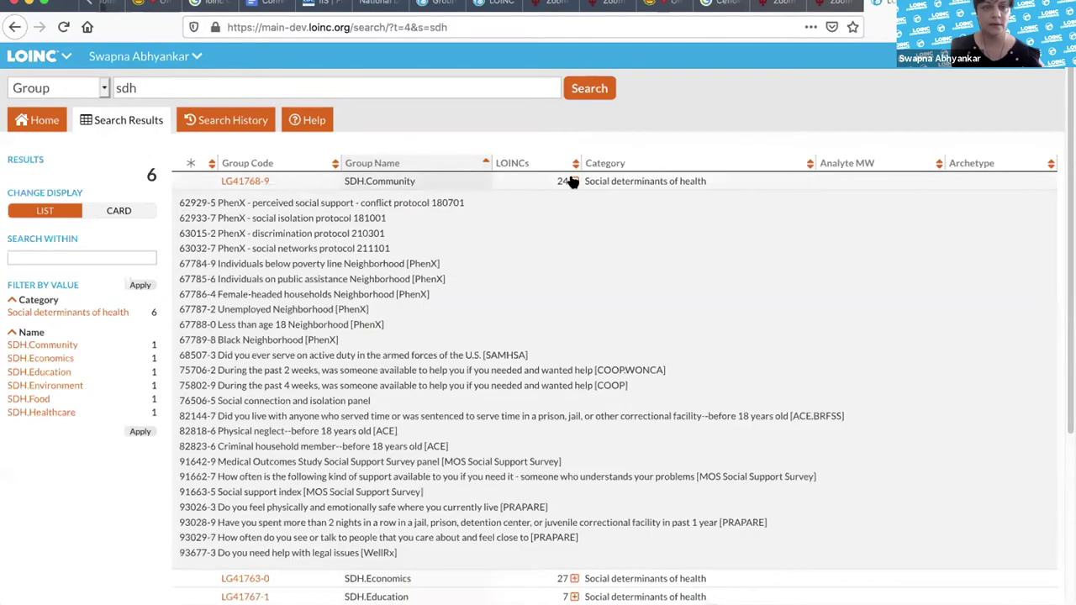
# Collapse the SDH.Community group's terms and search the Group scope for region imaged.
pyautogui.click(572, 182)
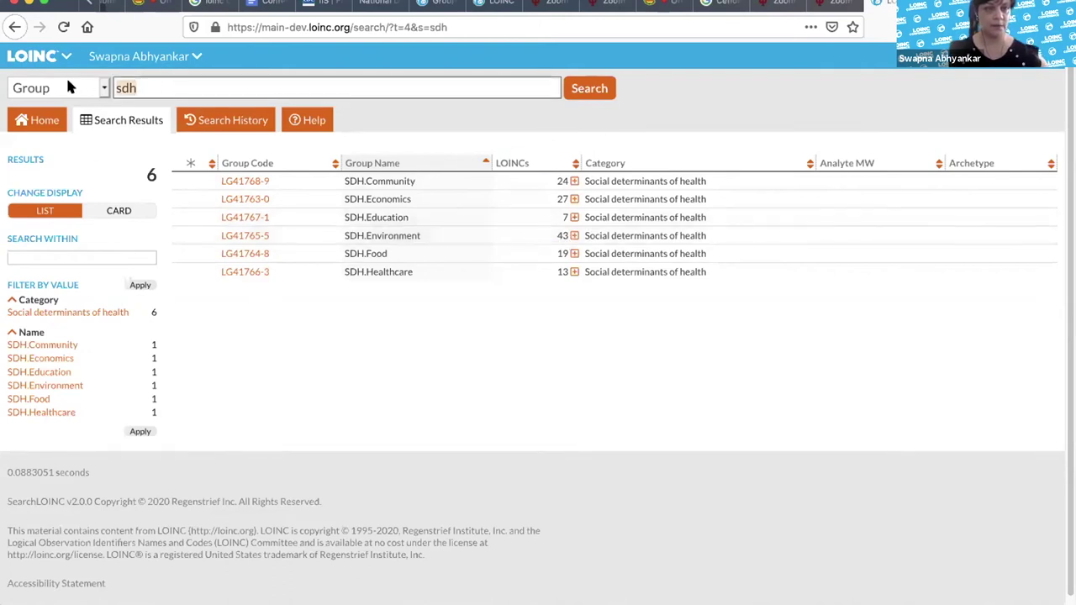
pyautogui.write('region')
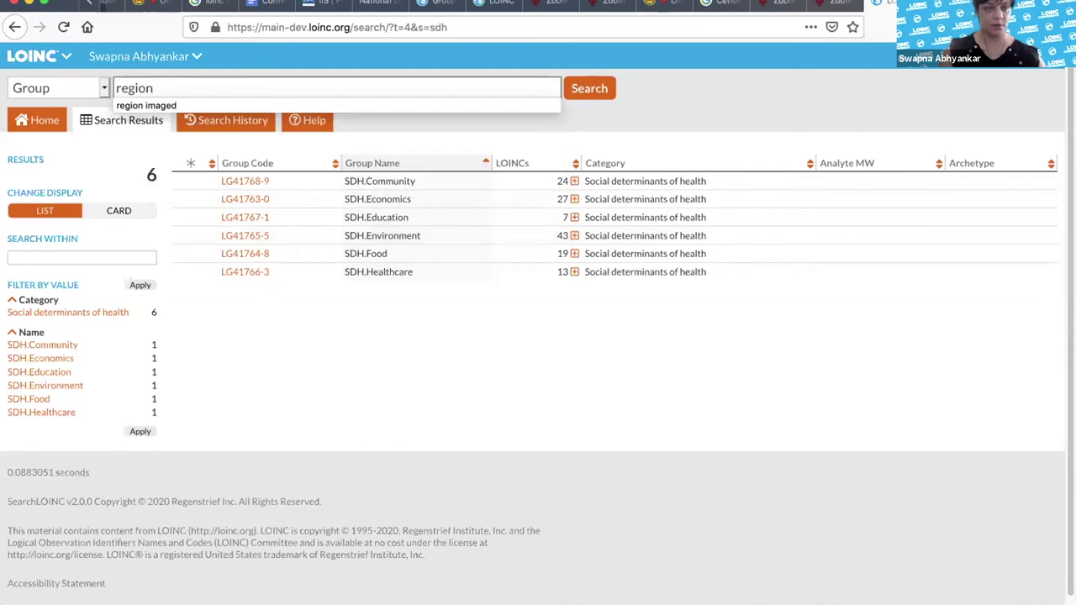
pyautogui.press('Down')
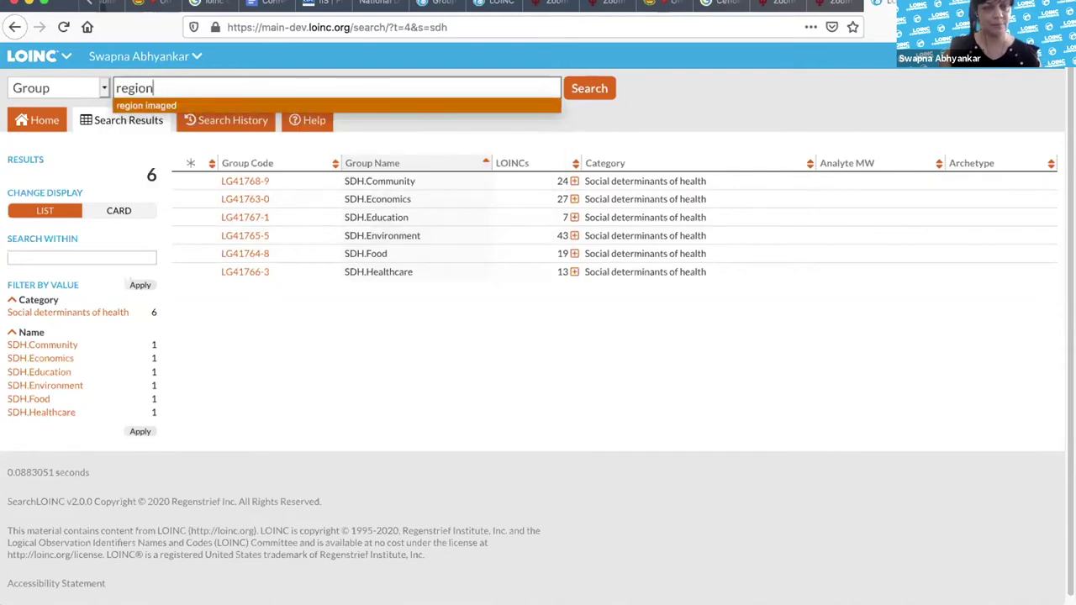
pyautogui.press('Return')
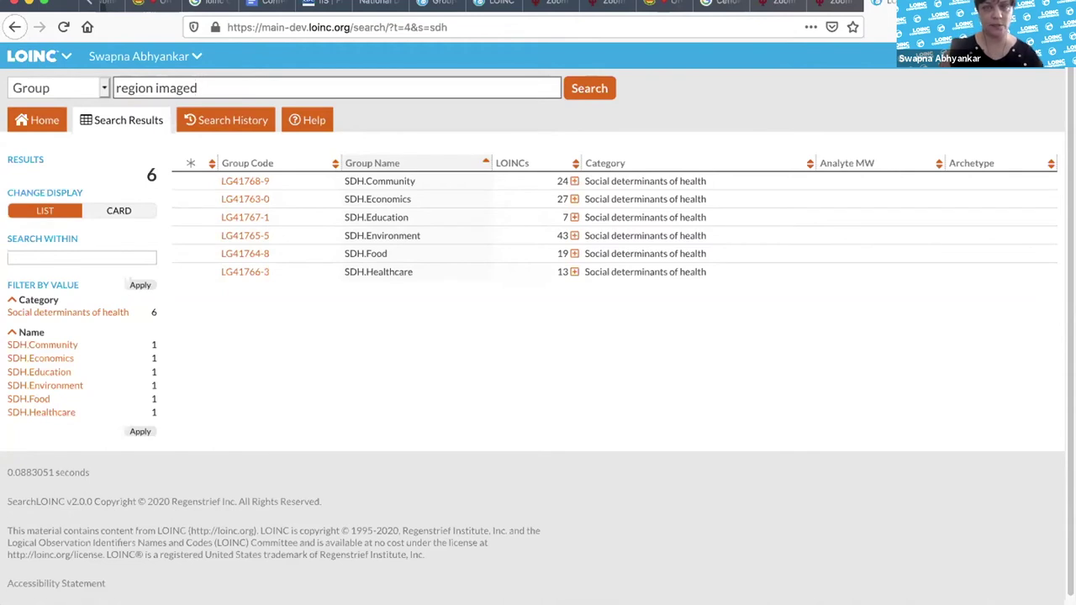
pyautogui.press('Return')
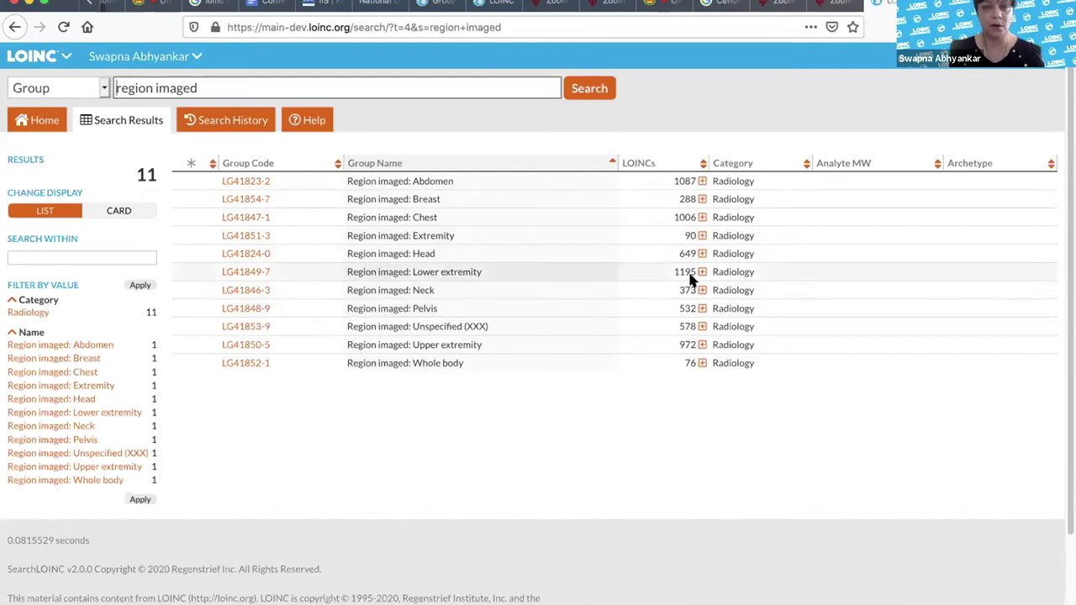
# Expand the LOINC terms of the Region imaged: Breast group, examine the list and collapse it.
pyautogui.click(702, 199)
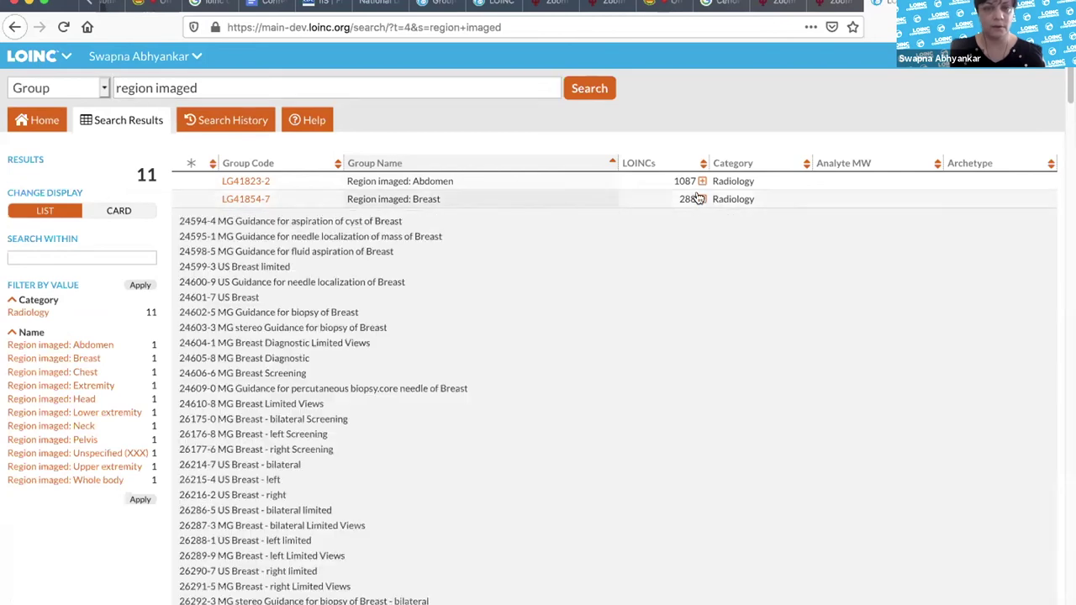
pyautogui.scroll(-10, 647, 345)
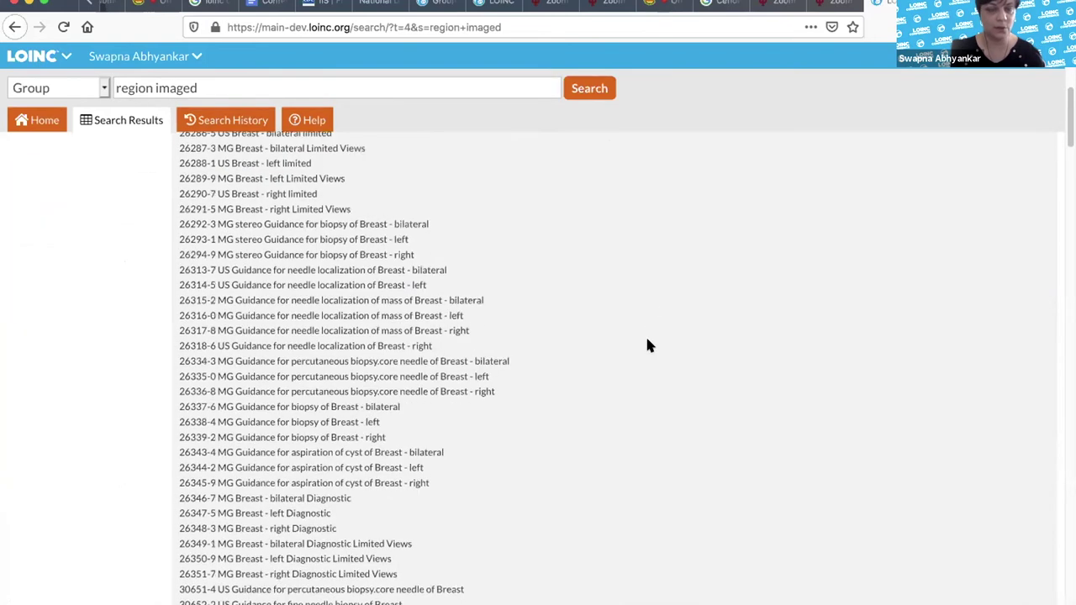
pyautogui.scroll(-10, 647, 345)
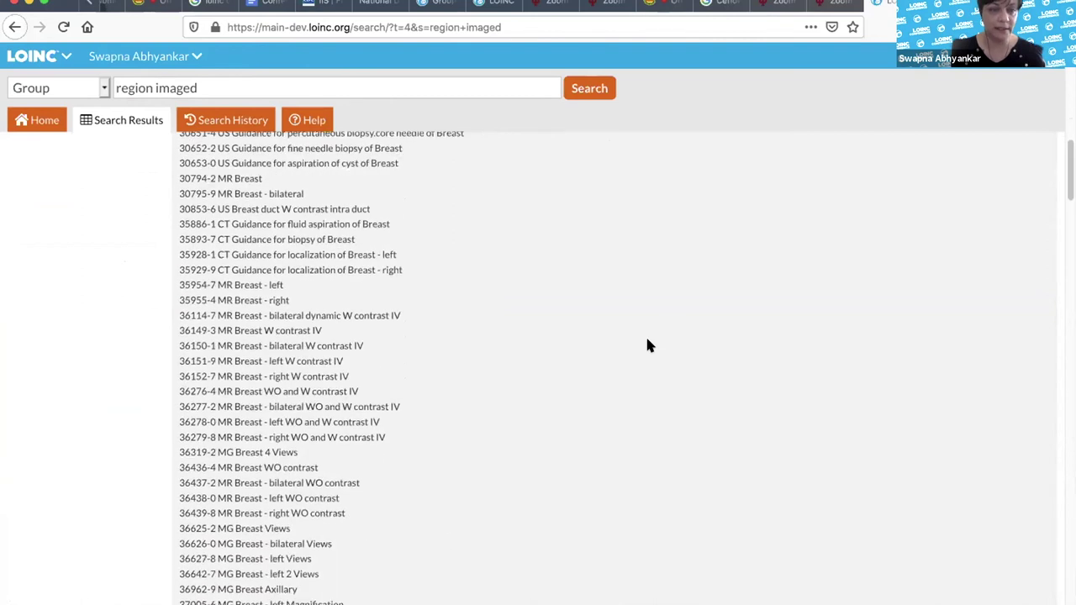
pyautogui.scroll(-3, 648, 344)
pyautogui.scroll(-3, 647, 344)
pyautogui.scroll(20, 647, 345)
pyautogui.click(697, 199)
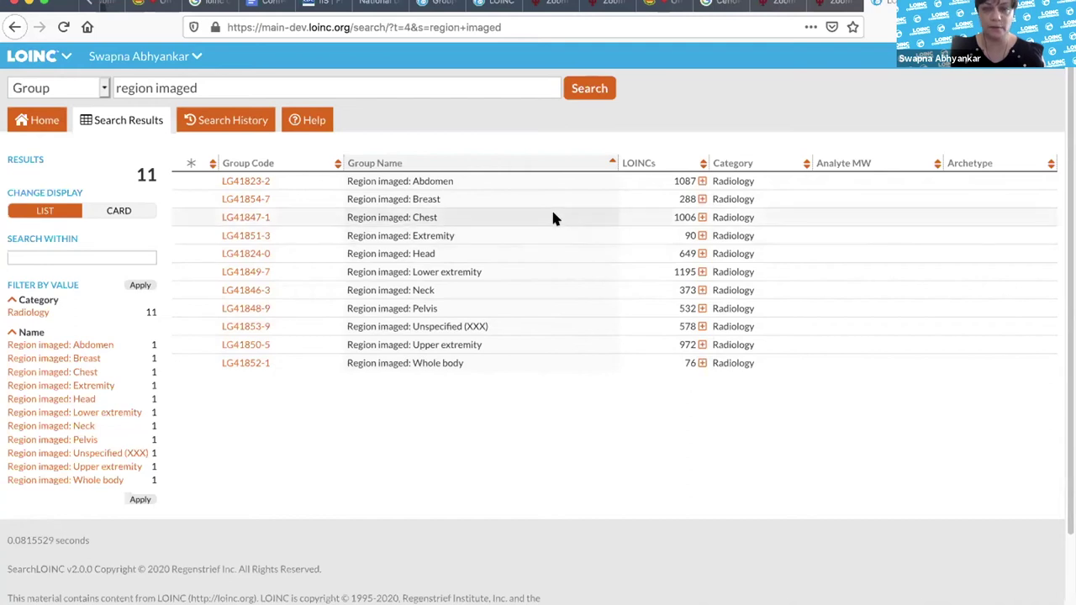
# Expand the LOINC terms of the Region imaged: Whole body group, examine the list and collapse it.
pyautogui.click(701, 363)
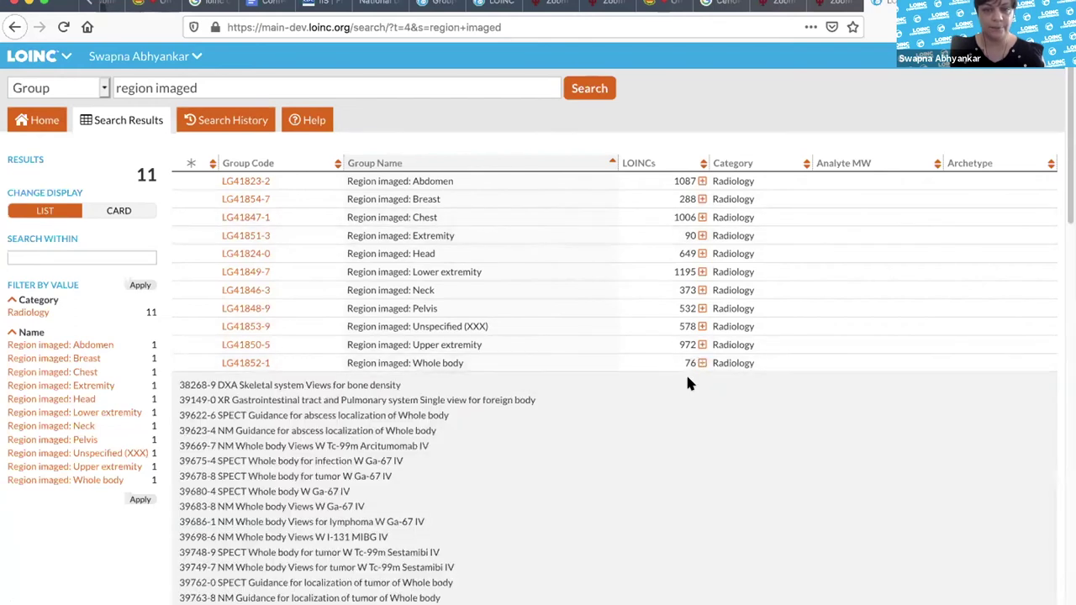
pyautogui.scroll(-3, 687, 382)
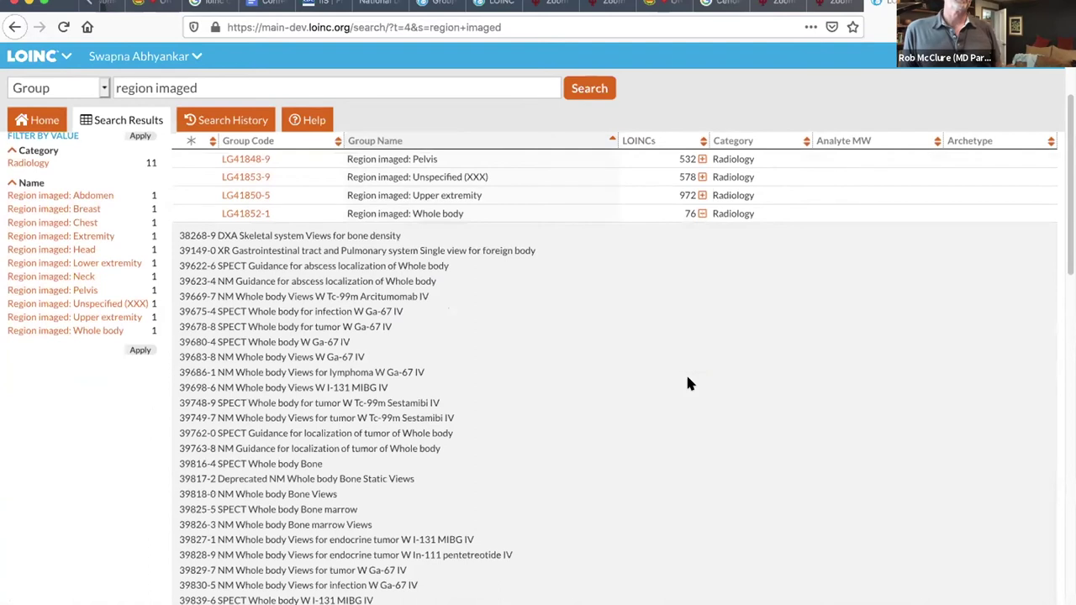
pyautogui.scroll(-2, 687, 383)
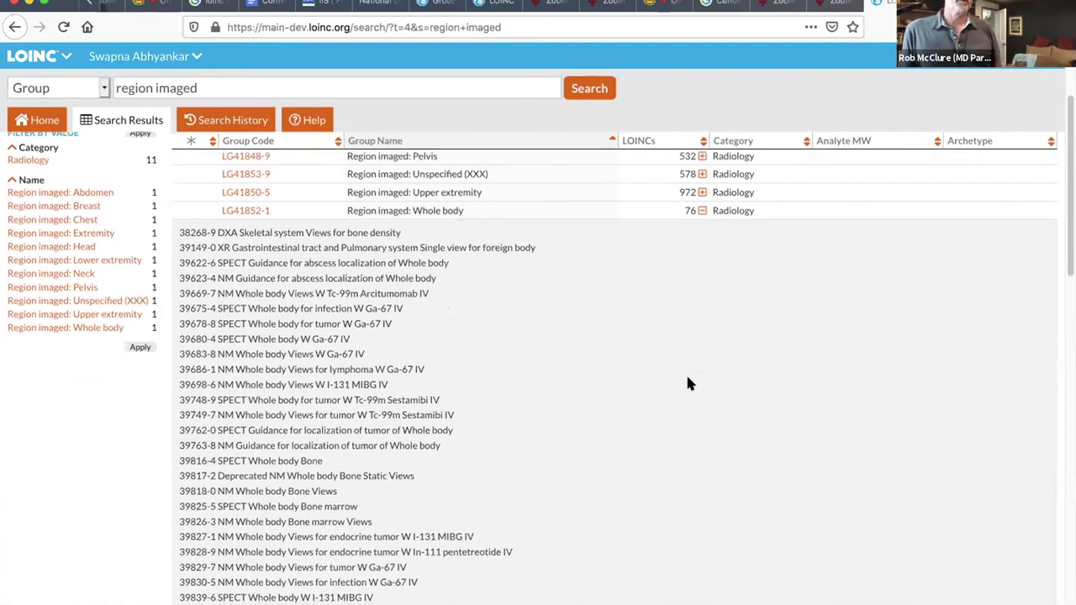
pyautogui.scroll(-3, 687, 384)
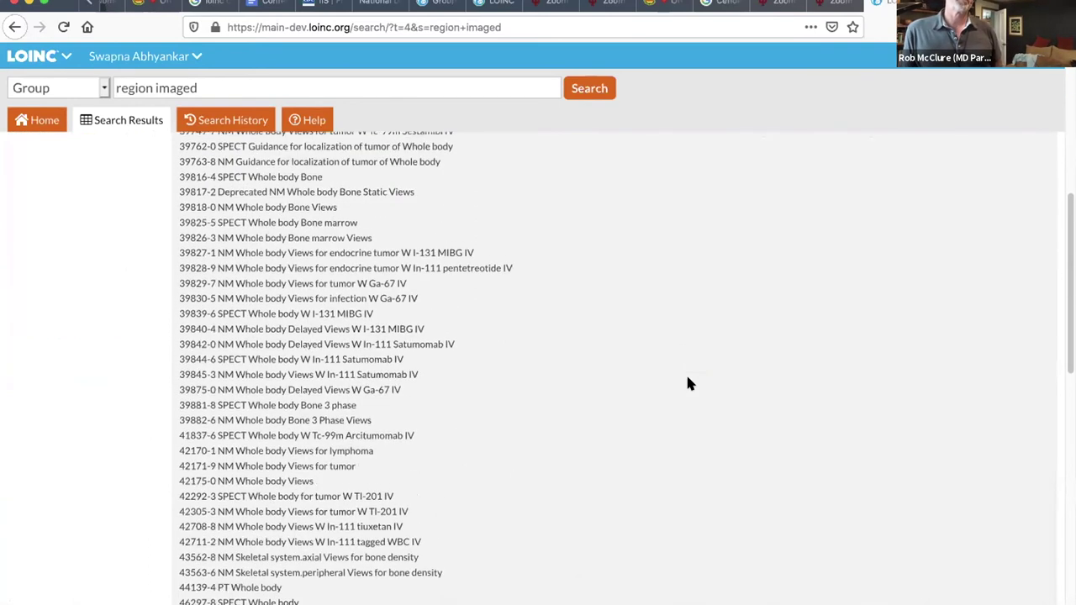
pyautogui.scroll(6, 687, 384)
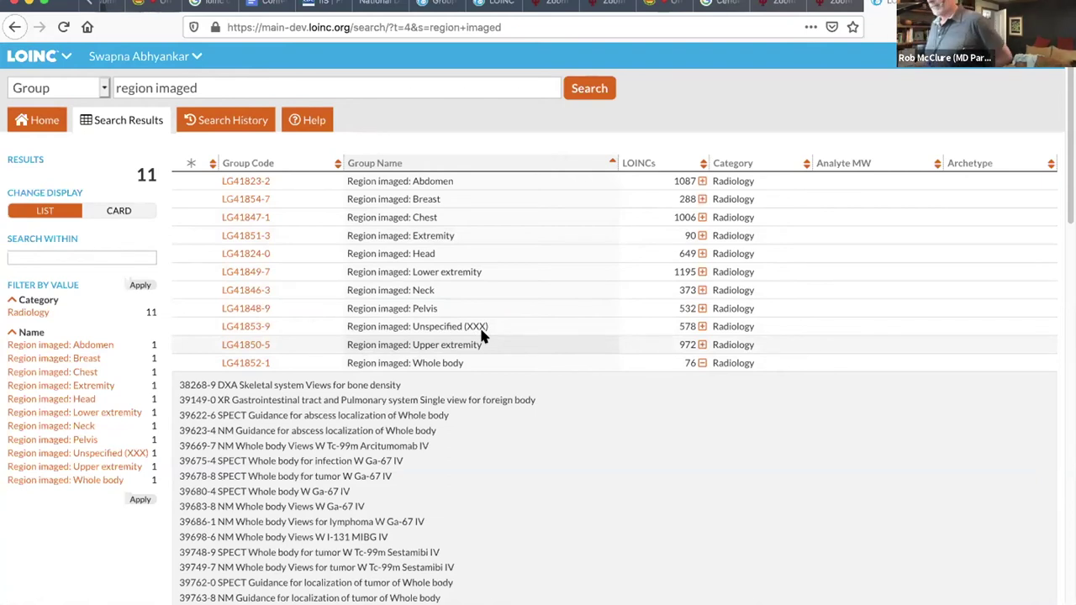
pyautogui.scroll(-3, 484, 336)
pyautogui.scroll(3, 482, 336)
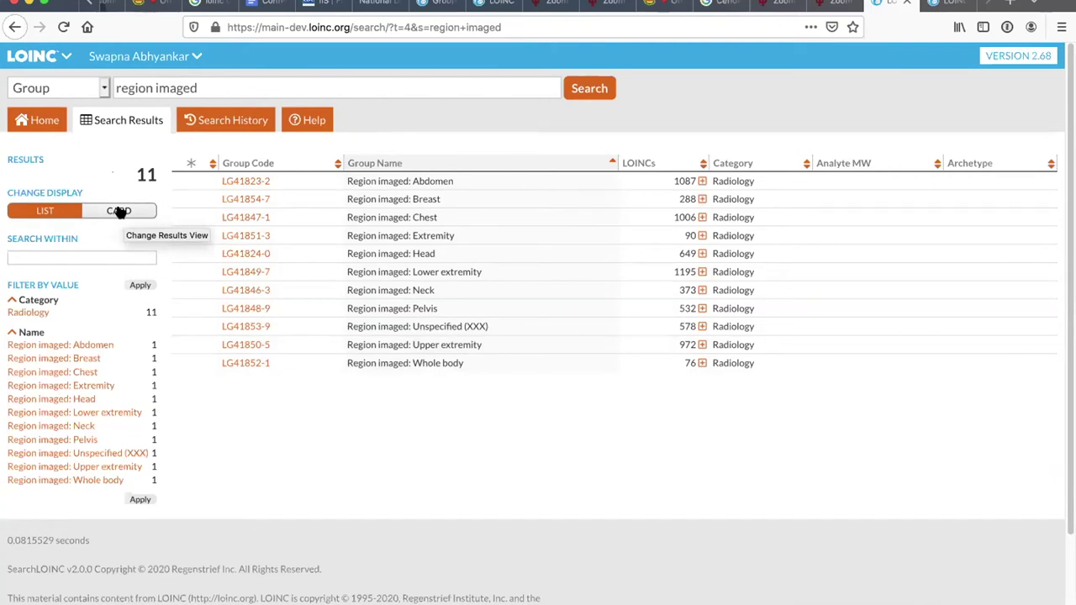
# Open the search history and search the Part scope for sars from there.
pyautogui.click(211, 120)
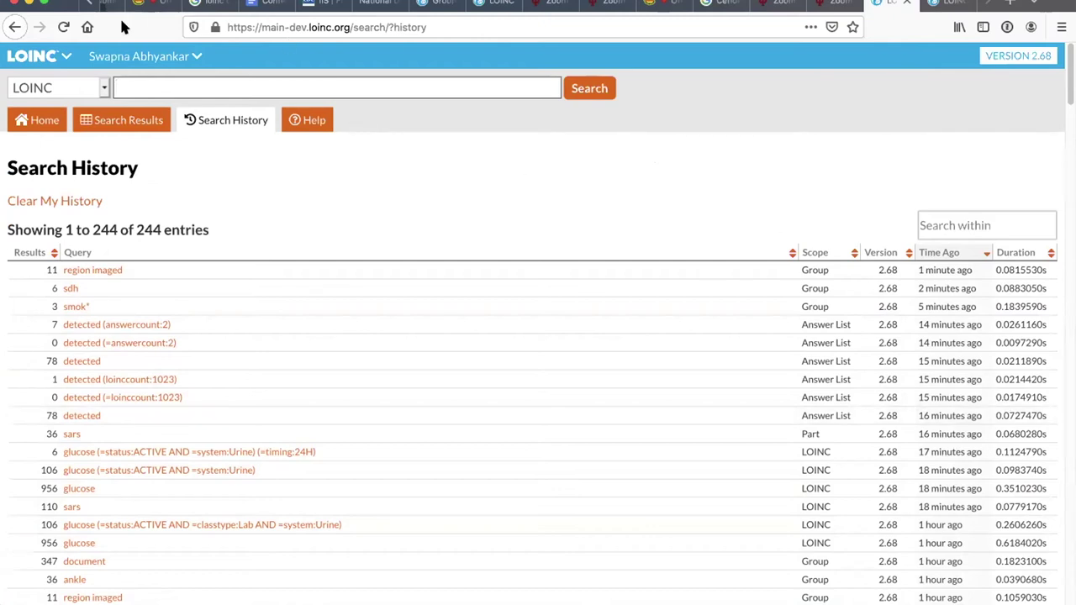
pyautogui.click(101, 84)
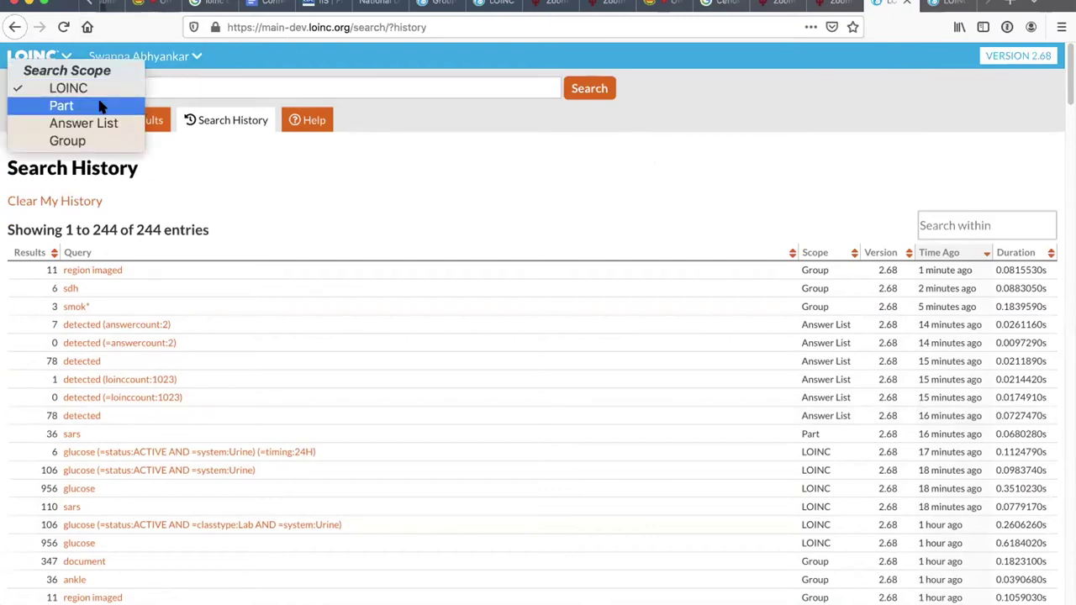
pyautogui.click(104, 106)
pyautogui.click(141, 84)
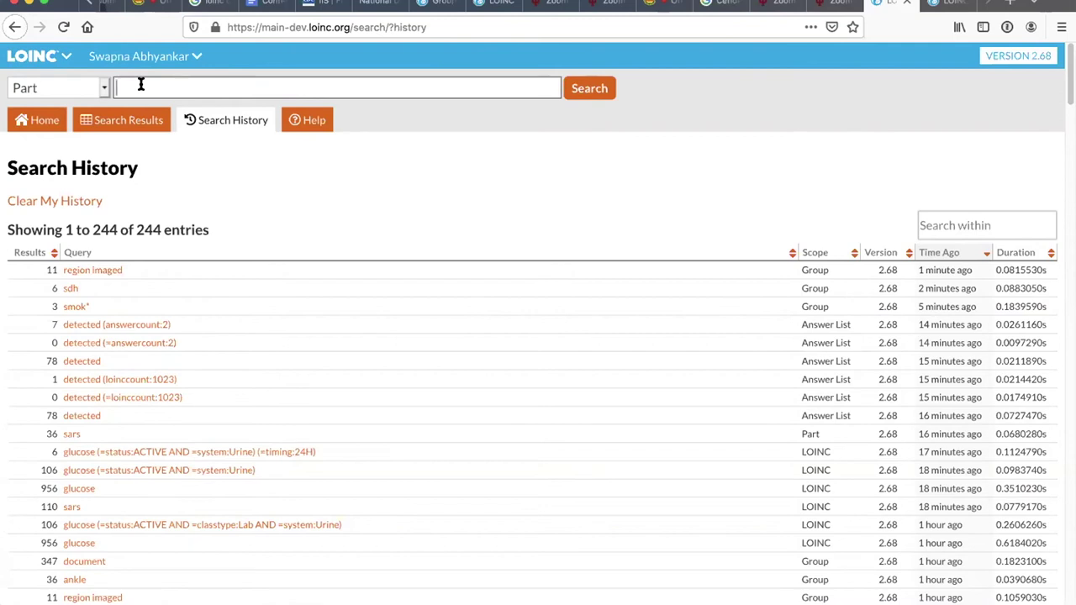
pyautogui.write('sars')
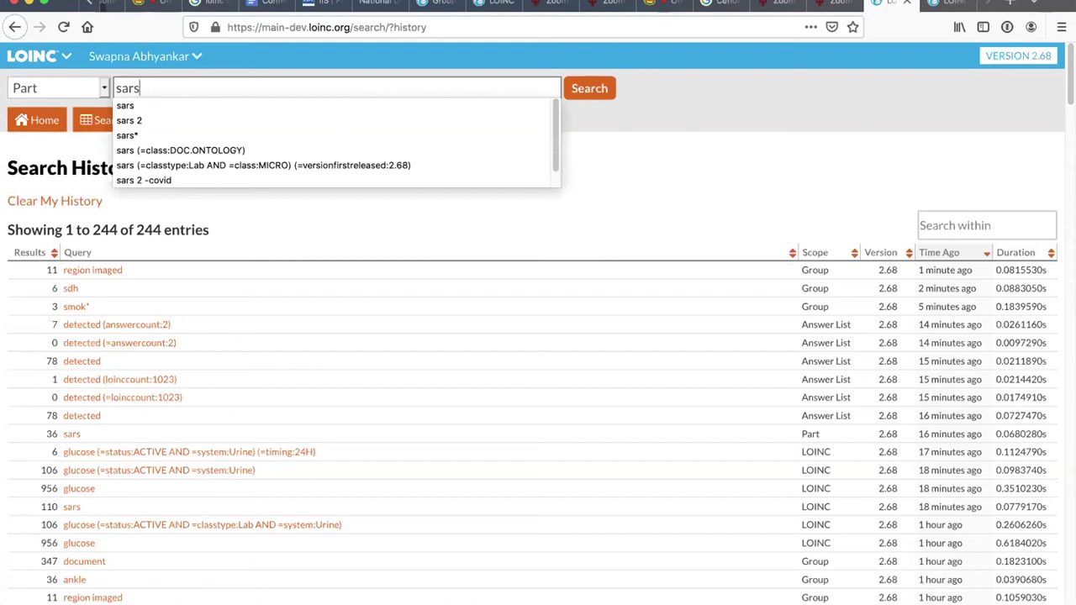
pyautogui.press('Return')
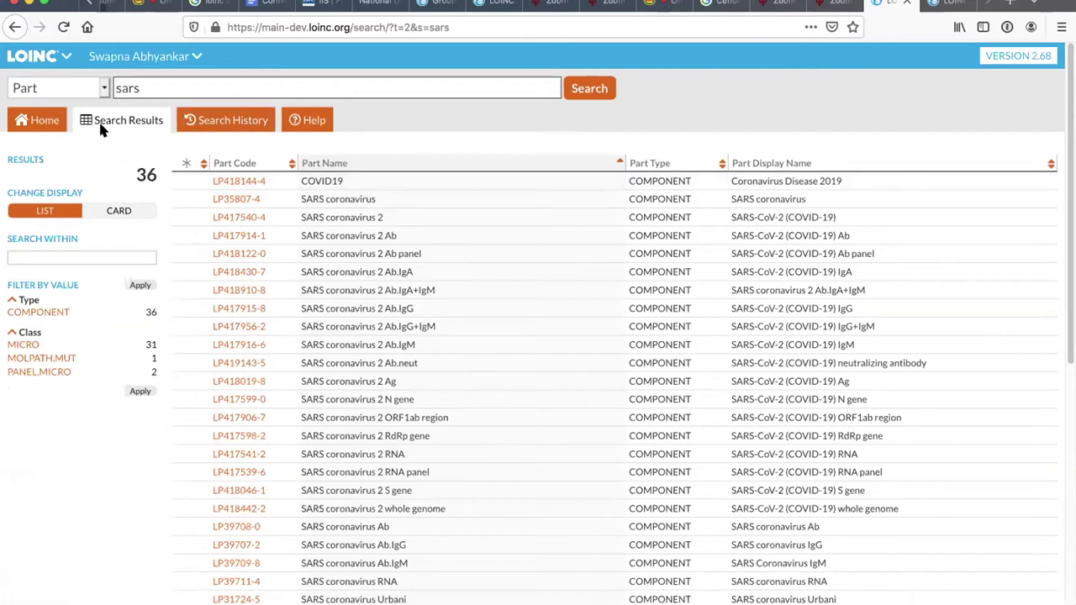
# Change the search scope to Group and search for systolic.
pyautogui.click(96, 85)
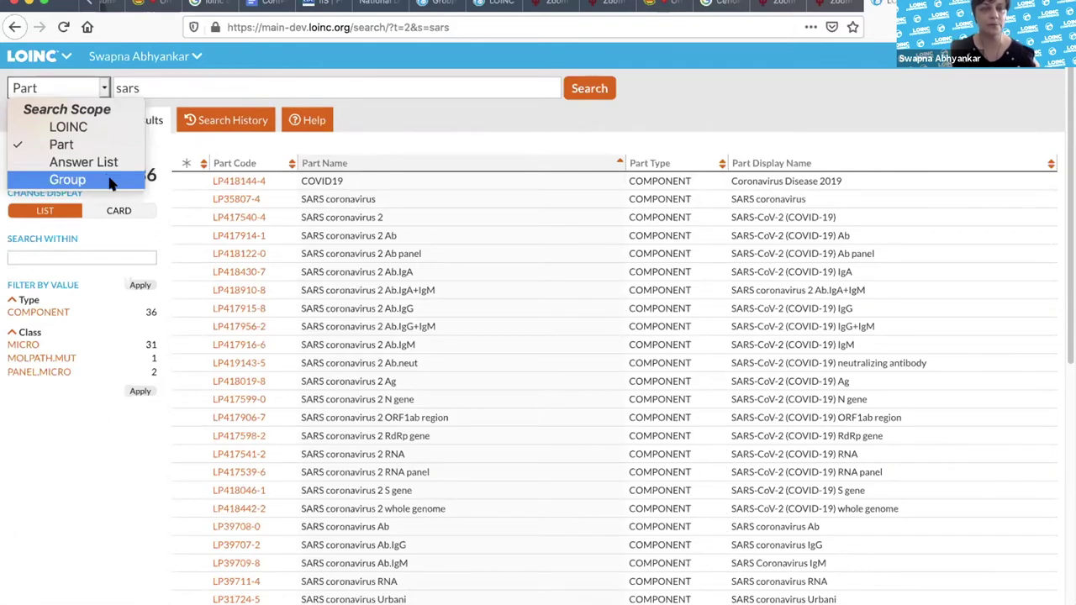
pyautogui.press('Escape')
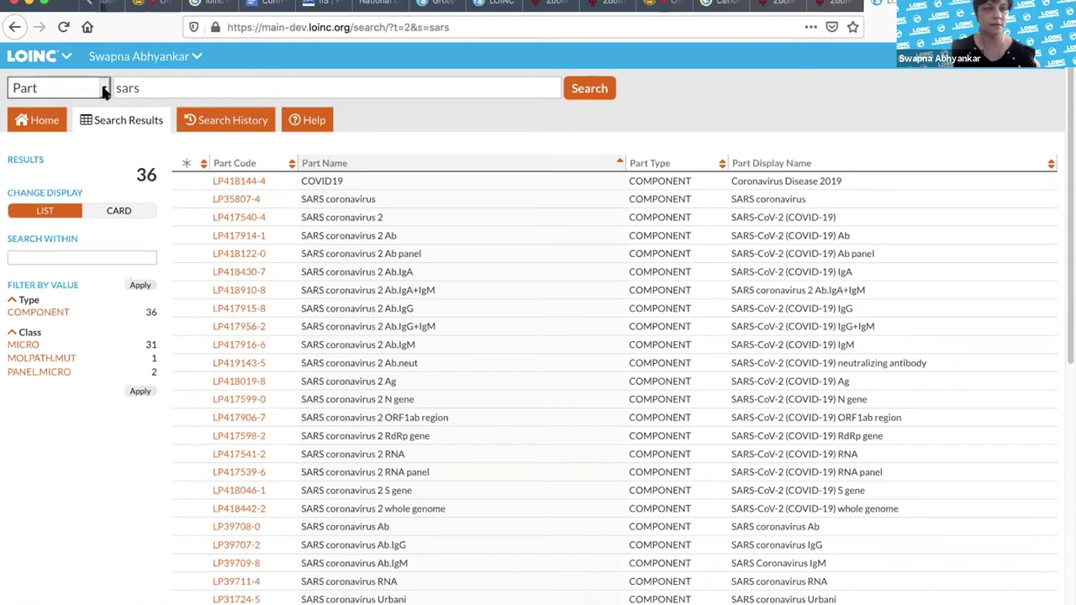
pyautogui.click(104, 92)
pyautogui.click(88, 177)
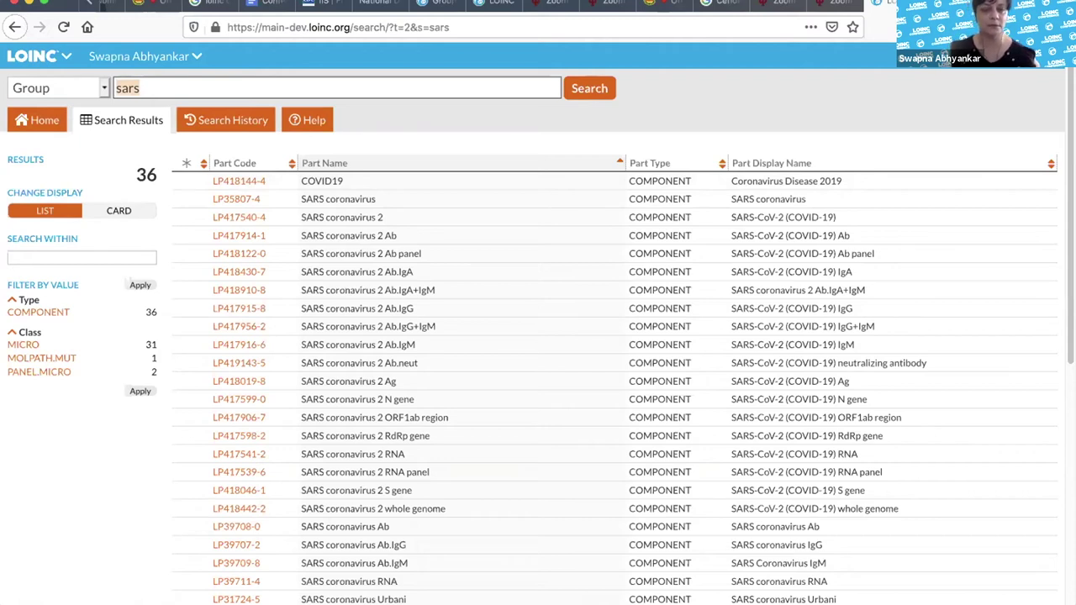
pyautogui.write('systolic')
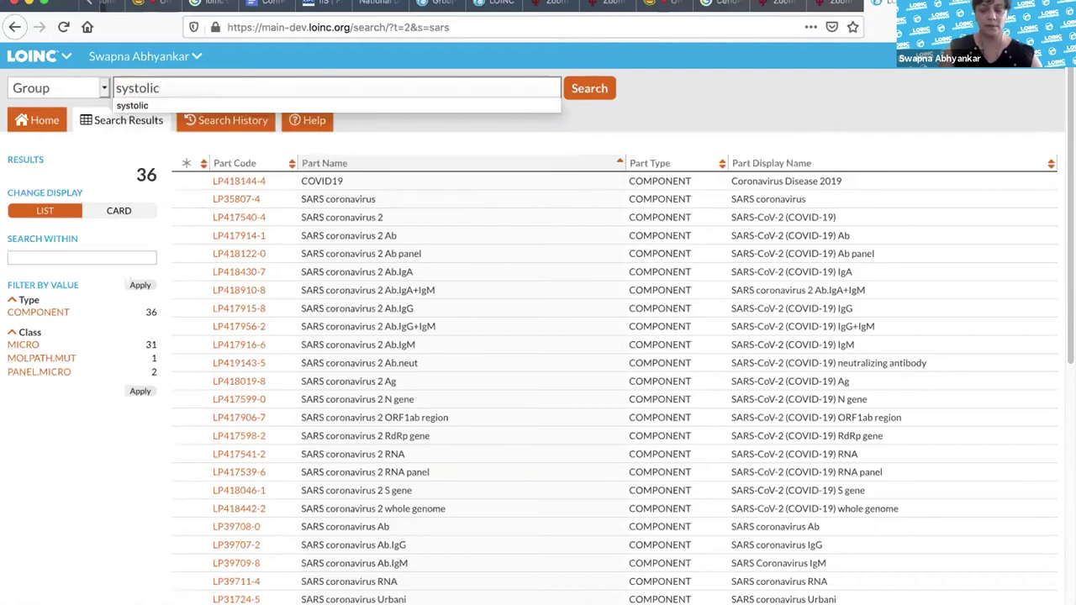
pyautogui.press('Return')
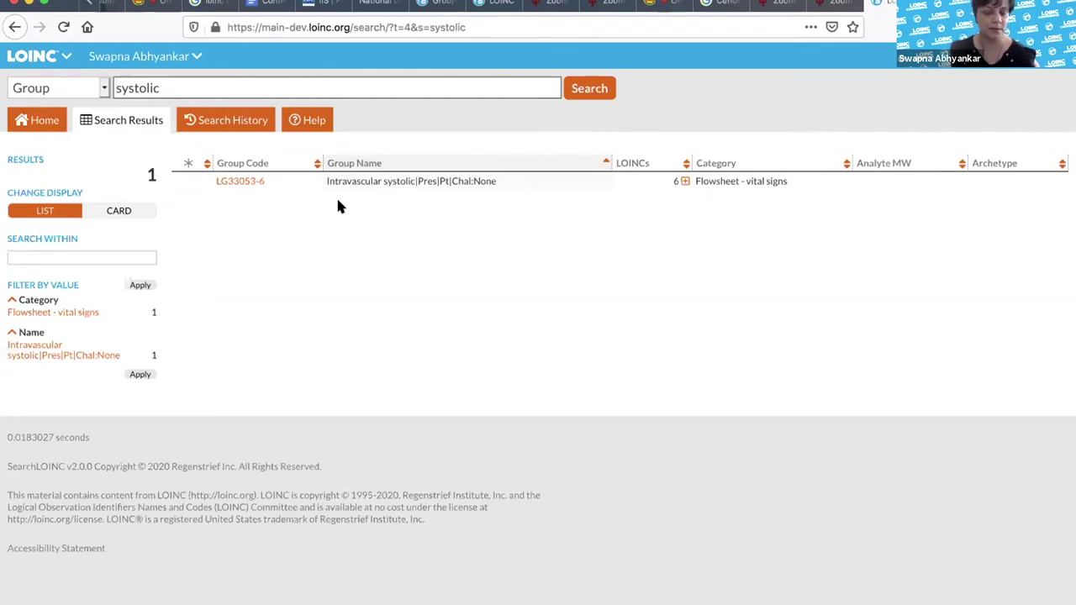
# Search the Group scope for sars* and highlight SARSCoV2 in the antibody detection group's name.
pyautogui.doubleClick(180, 85)
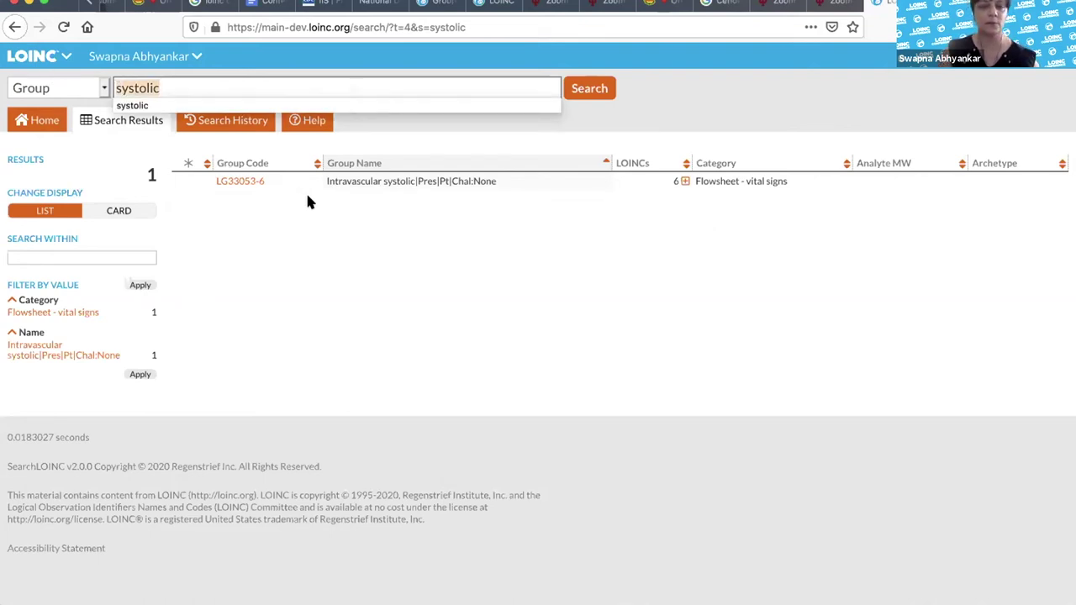
pyautogui.write('sars*')
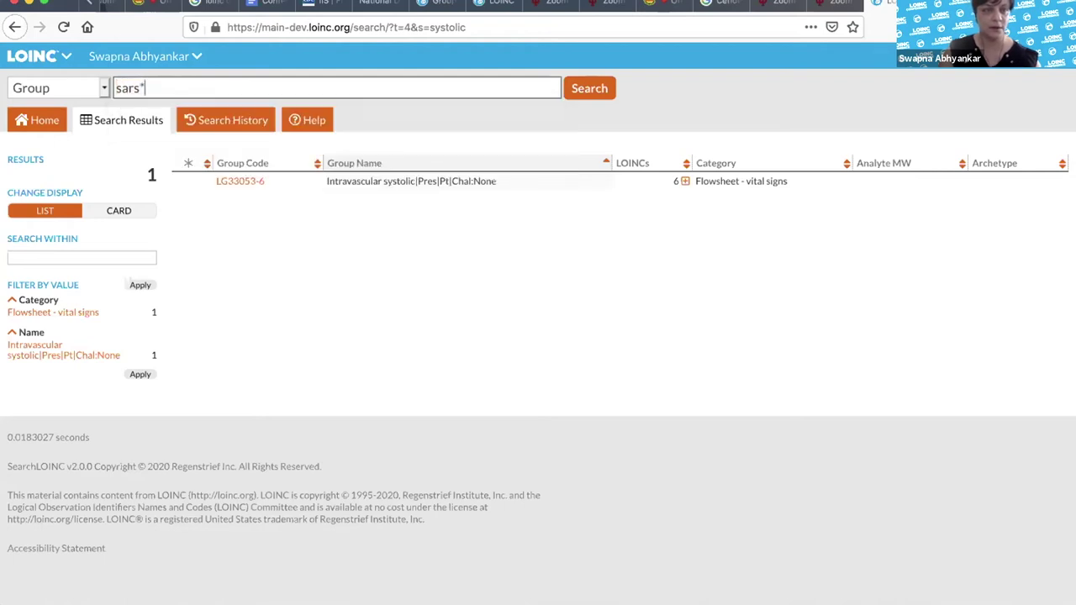
pyautogui.press('Return')
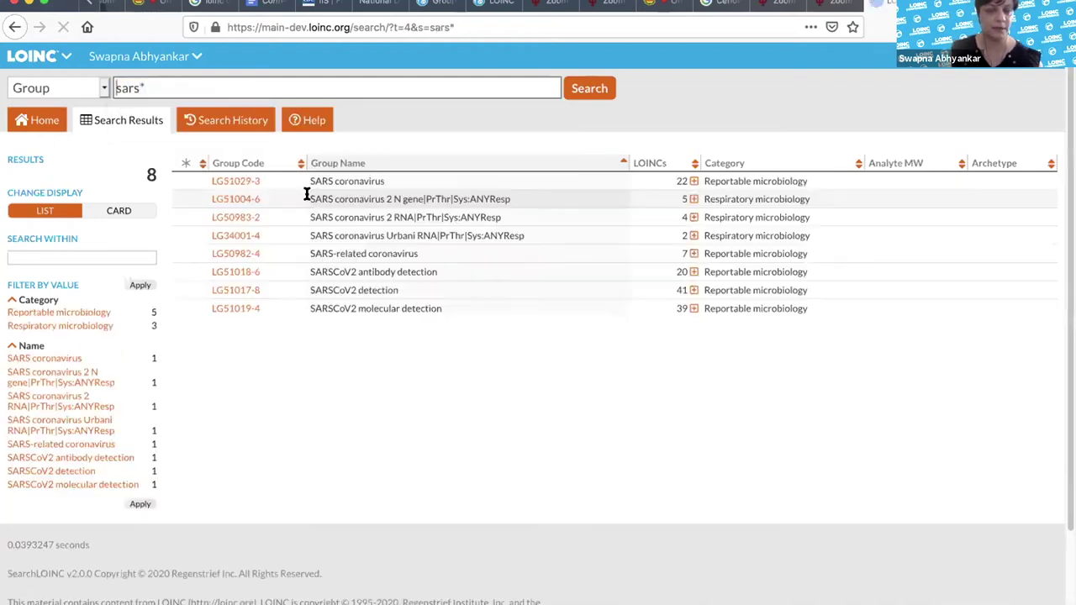
pyautogui.moveTo(307, 266); pyautogui.dragTo(356, 267)
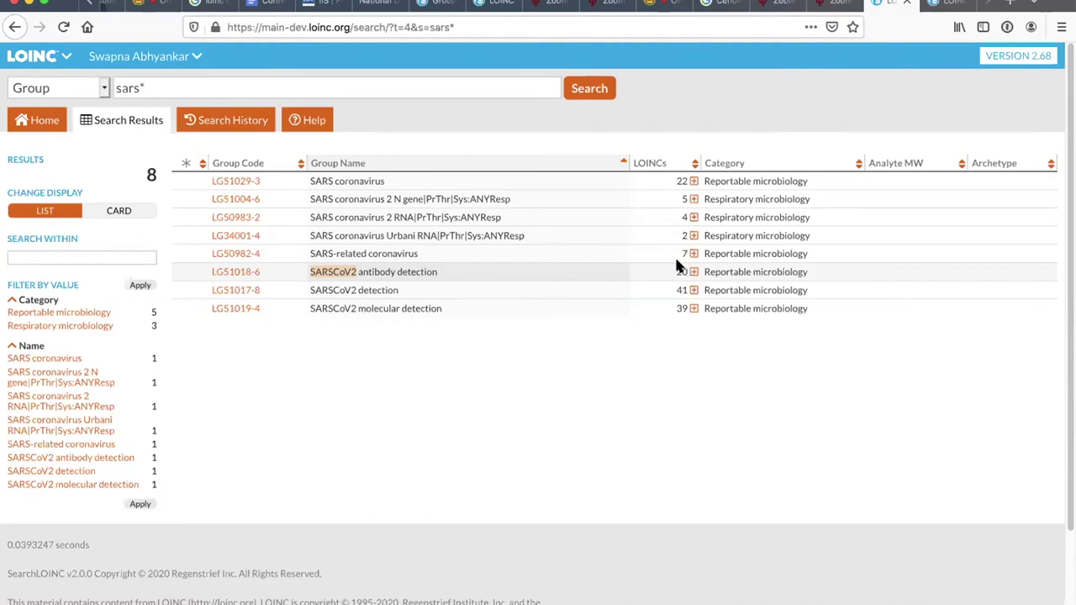
# Switch the search scope to LOINC and run the sars* search there.
pyautogui.click(101, 84)
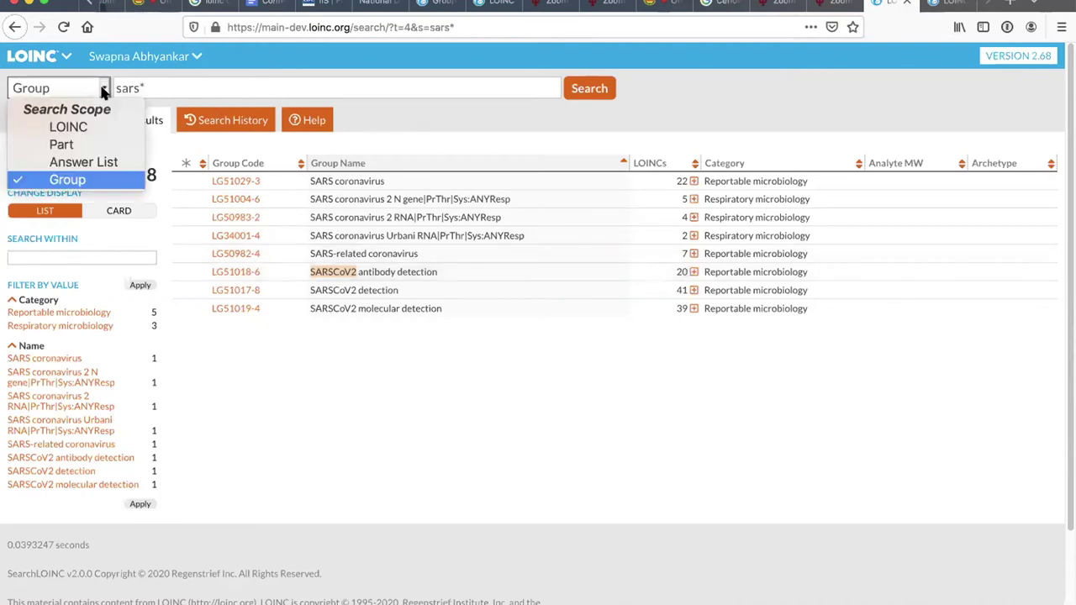
pyautogui.click(102, 128)
pyautogui.click(153, 84)
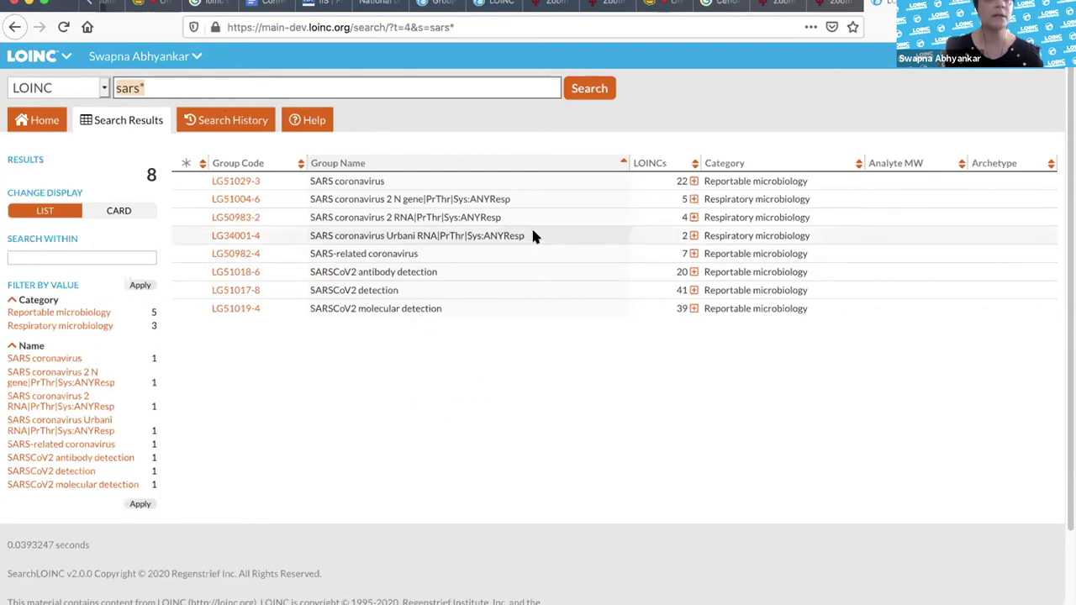
pyautogui.click(590, 89)
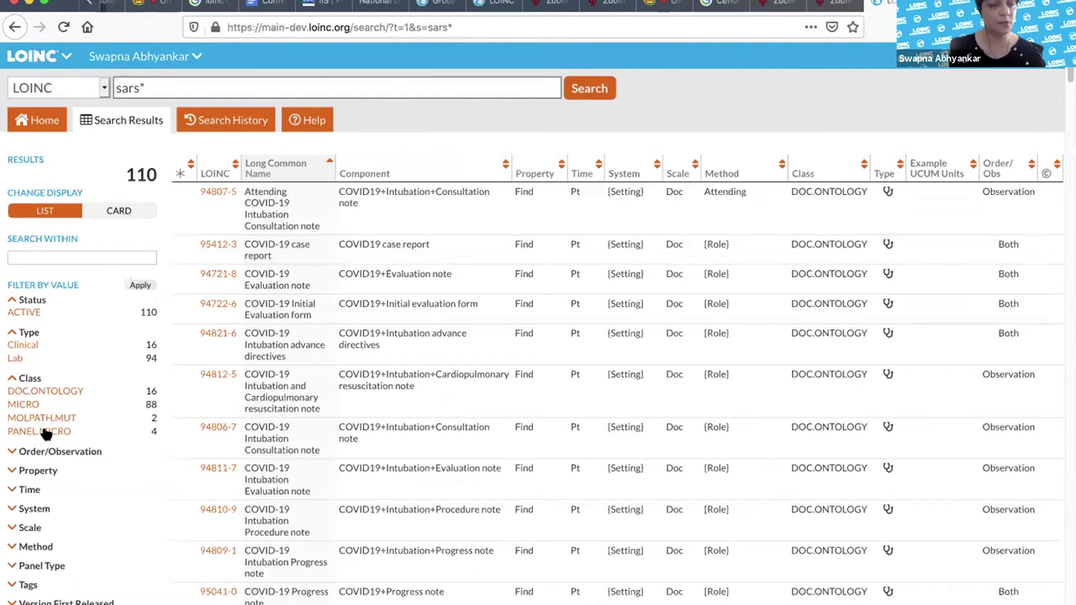
# Filter the sars* results to the PANEL.MICRO class and open the details of panel 94306-8.
pyautogui.click(46, 433)
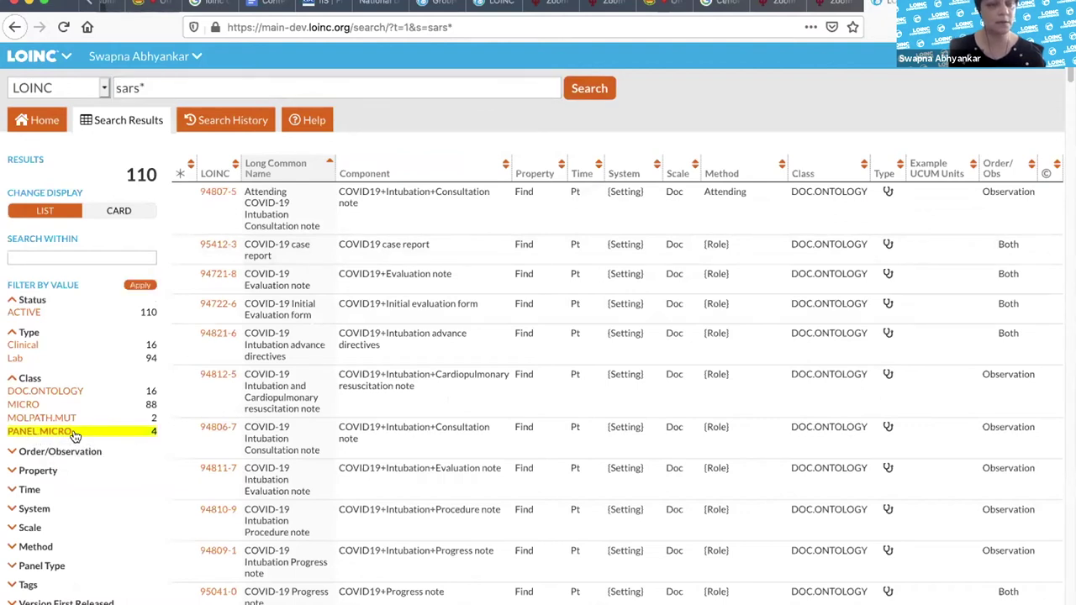
pyautogui.click(143, 285)
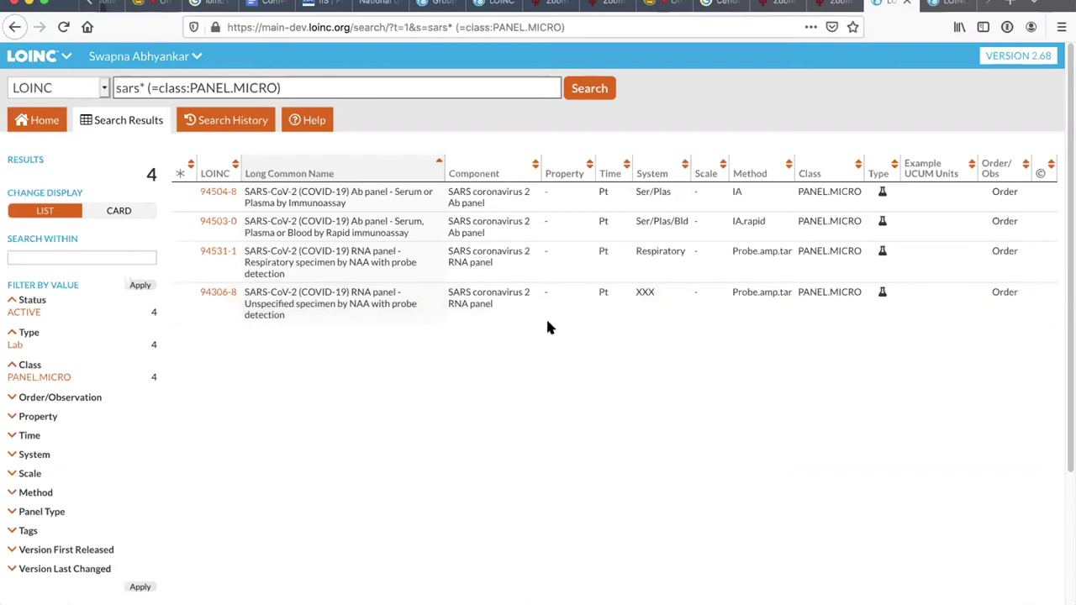
pyautogui.click(217, 293)
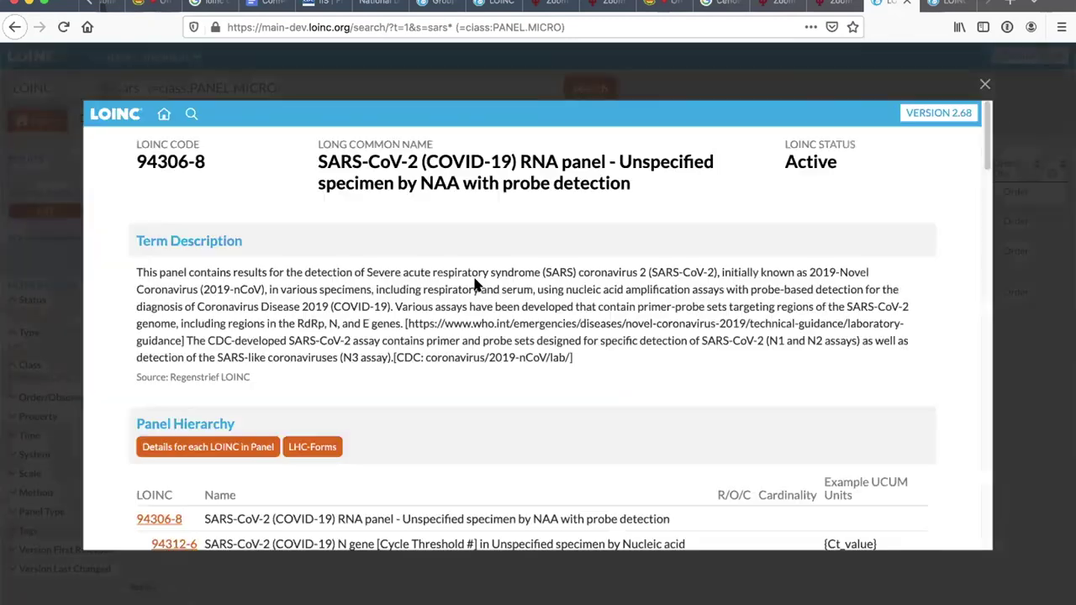
# Review the panel hierarchy of 94306-8 down to its last member terms and close the details page.
pyautogui.scroll(-10, 574, 294)
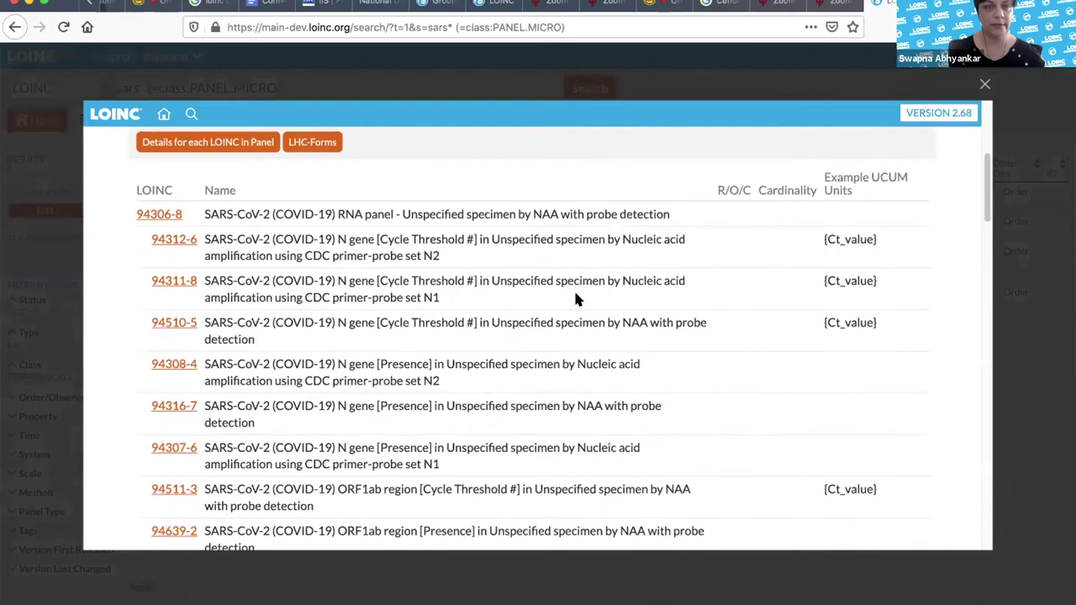
pyautogui.scroll(-4, 575, 299)
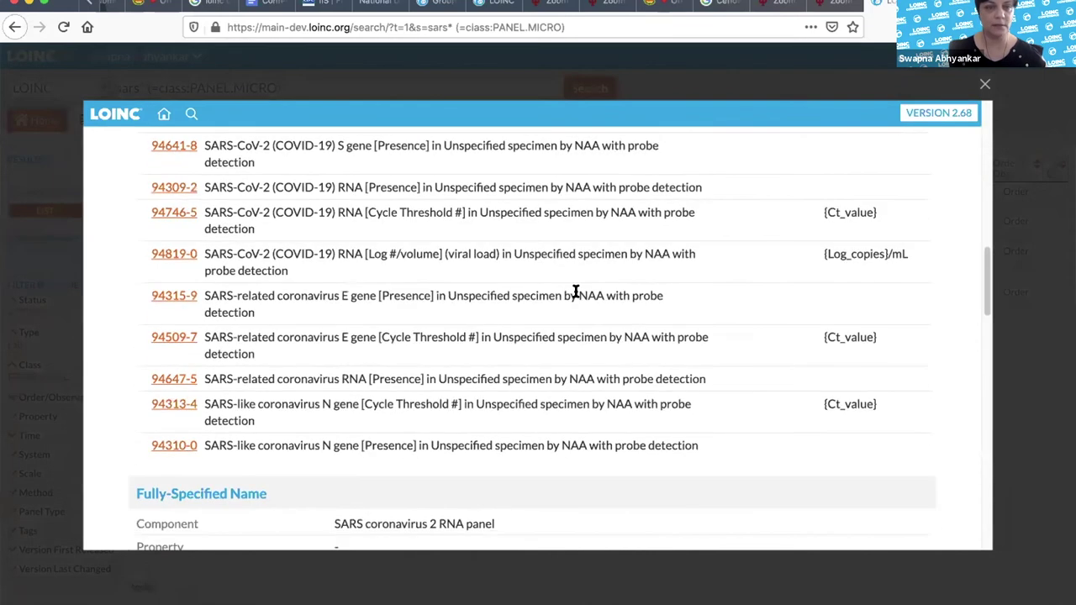
pyautogui.scroll(15, 575, 299)
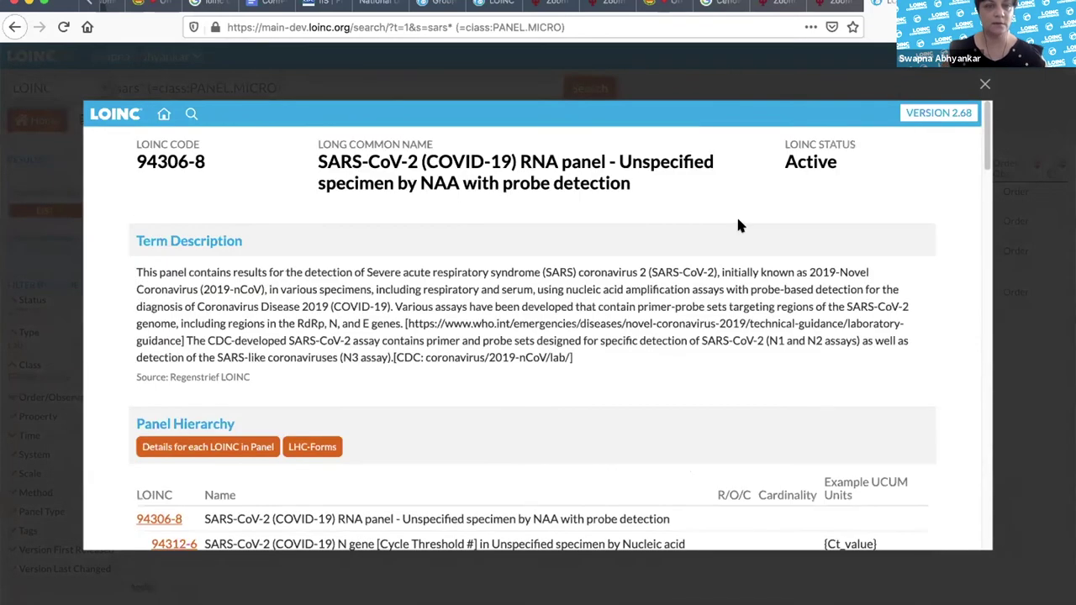
pyautogui.click(985, 84)
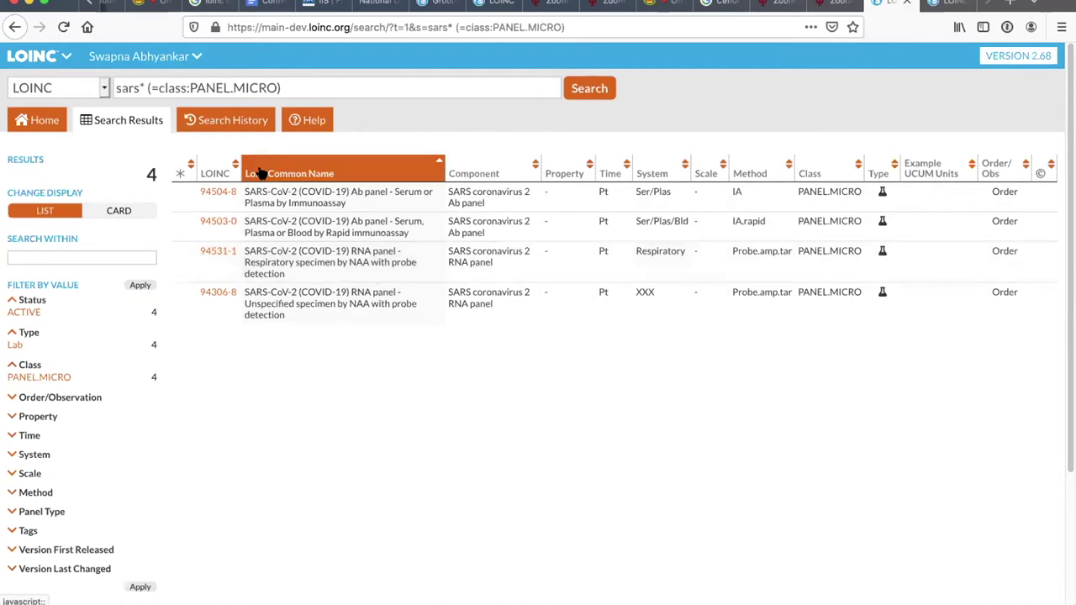
# Replace the PANEL.MICRO class restriction in the query with igm and run the sars* igm search.
pyautogui.moveTo(288, 86); pyautogui.dragTo(139, 88)
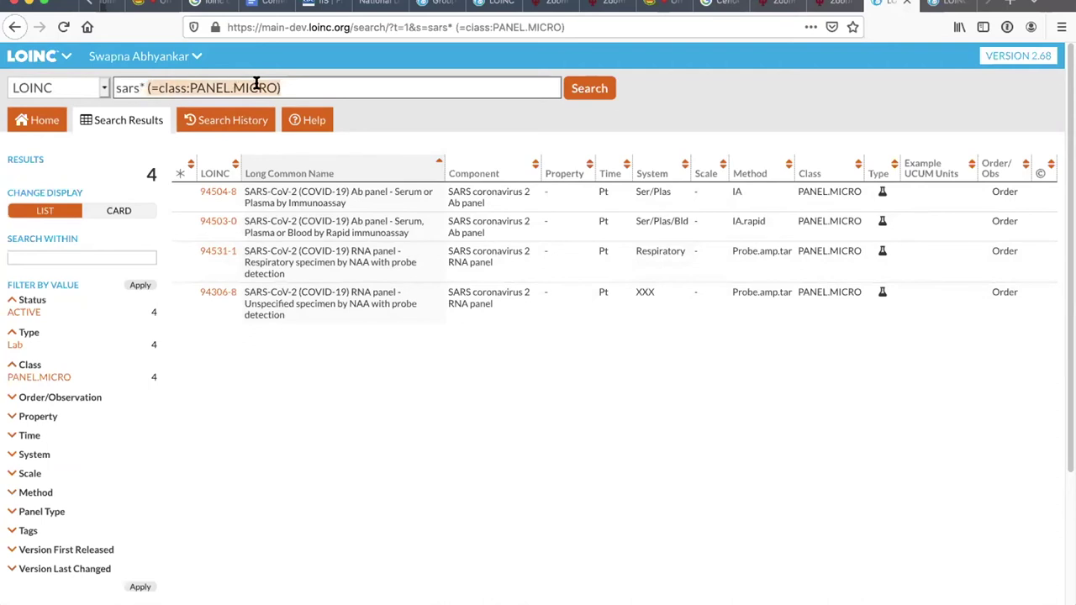
pyautogui.write('igm')
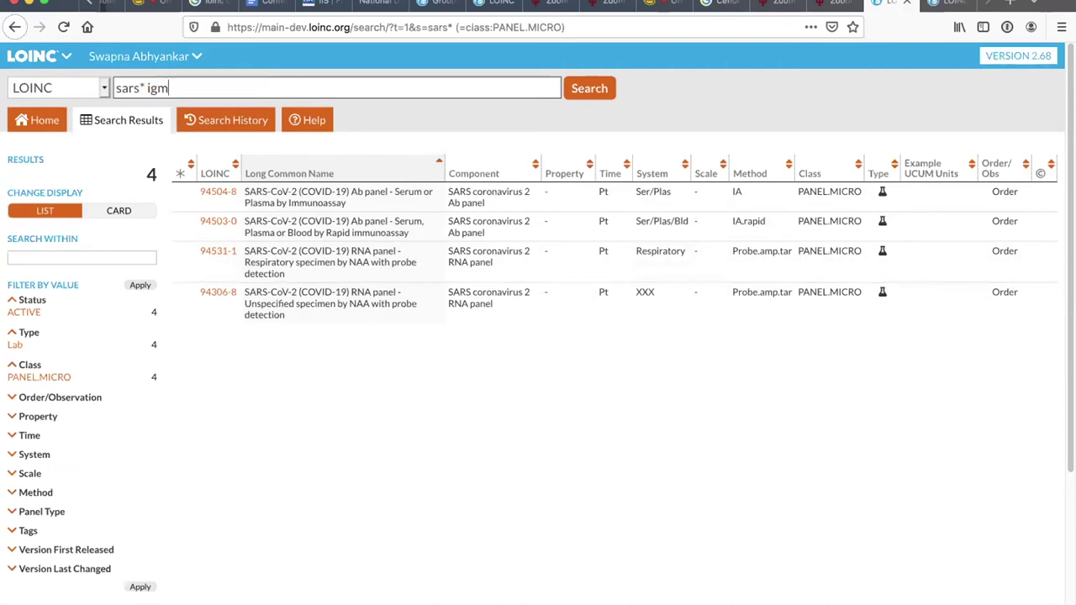
pyautogui.press('Return')
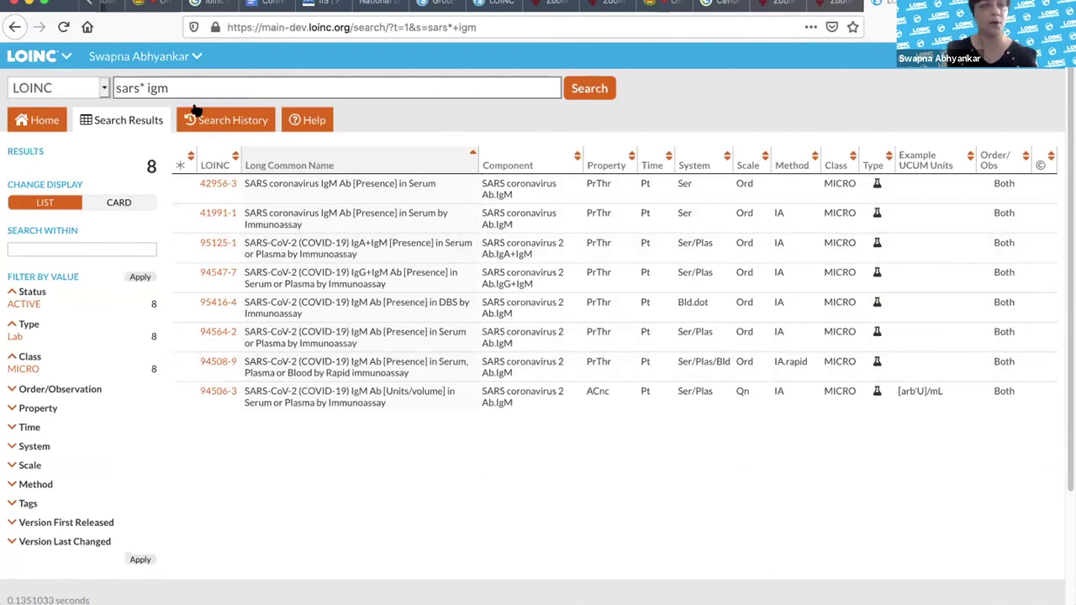
# Switch the search scope to Group and search for region imaged using the suggested term.
pyautogui.click(103, 88)
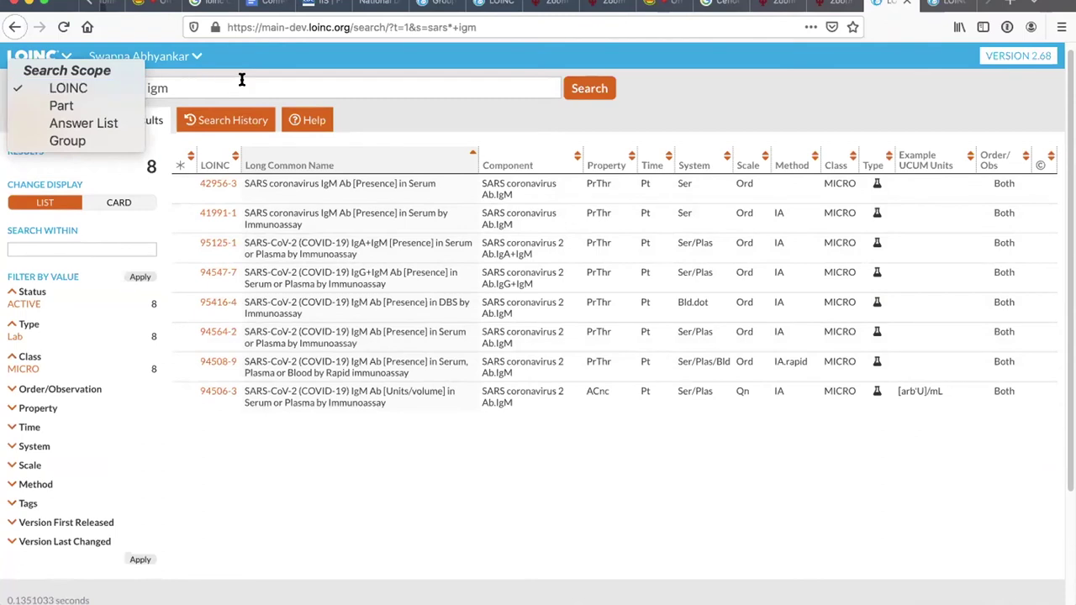
pyautogui.click(401, 82)
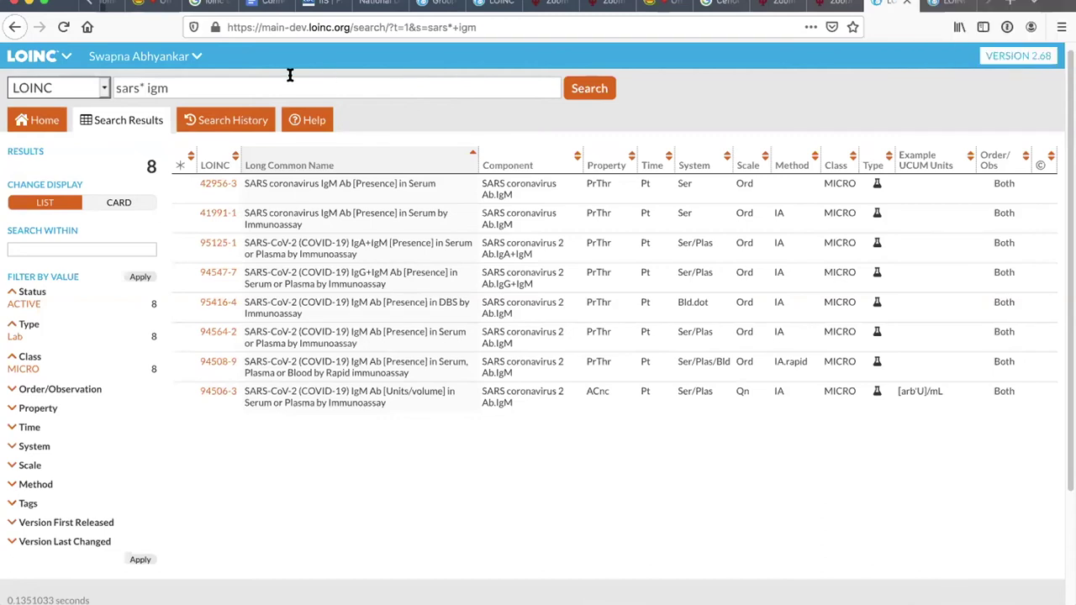
pyautogui.click(101, 91)
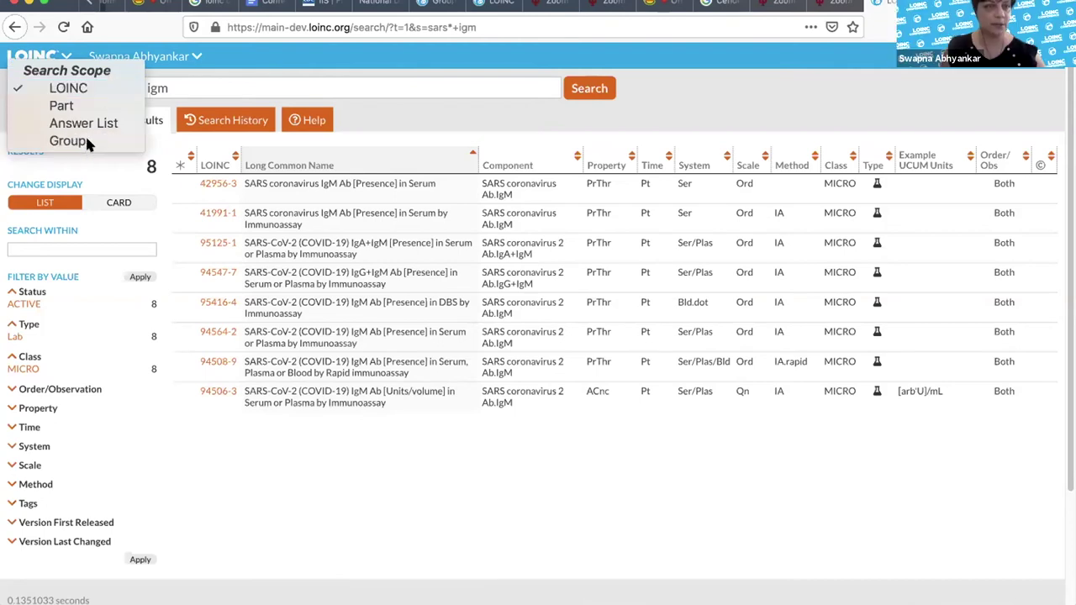
pyautogui.click(85, 136)
pyautogui.hotkey('ctrl', 'a')
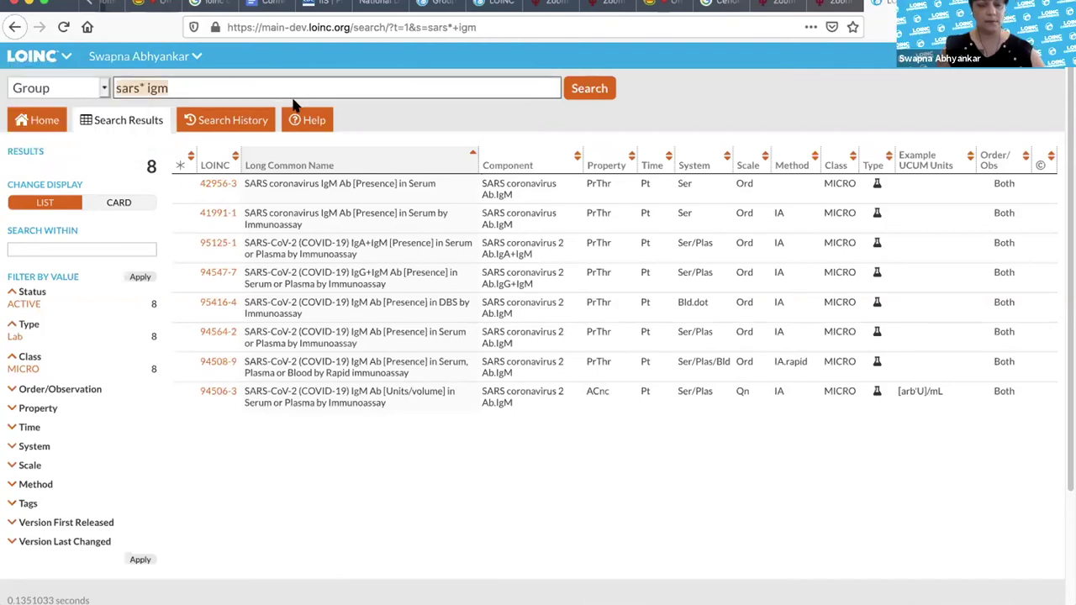
pyautogui.write('reg')
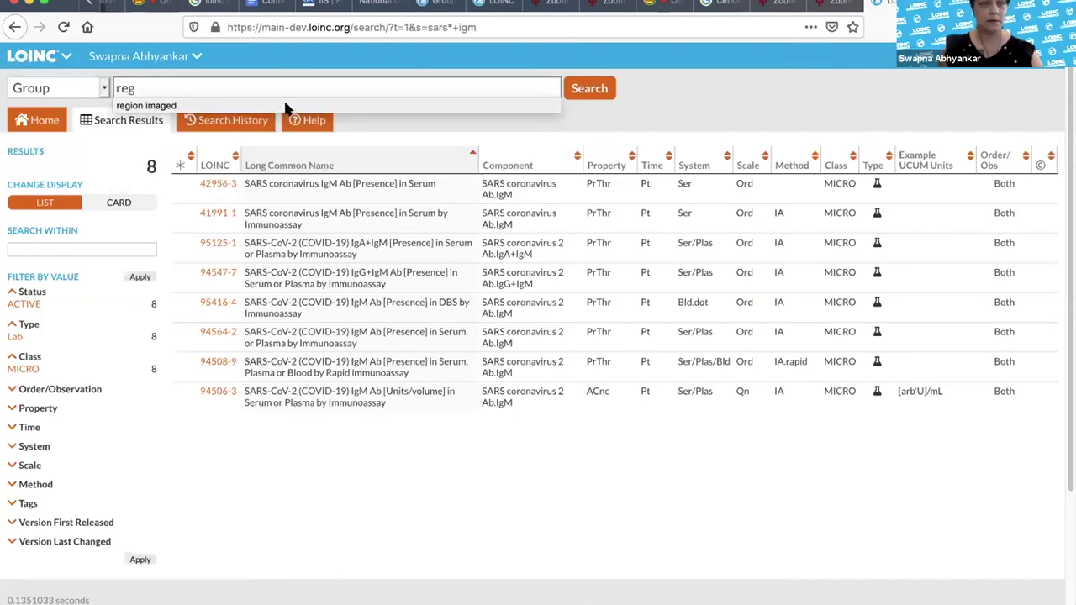
pyautogui.click(285, 106)
pyautogui.click(580, 89)
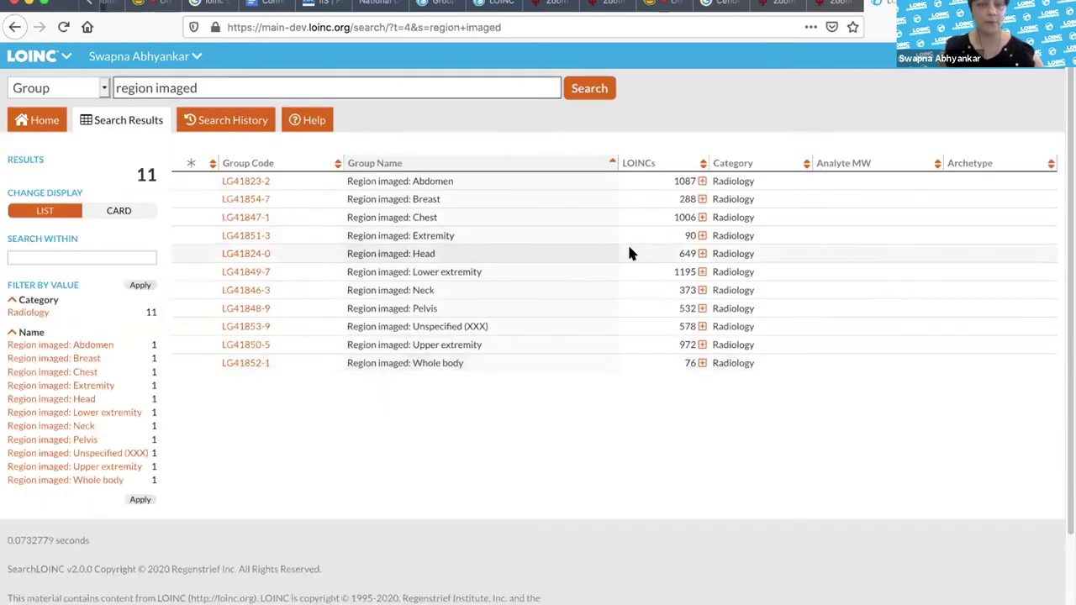
# Expand and collapse the member terms of the Region imaged: Head group, and expand those of Region imaged: Lower extremity.
pyautogui.click(704, 252)
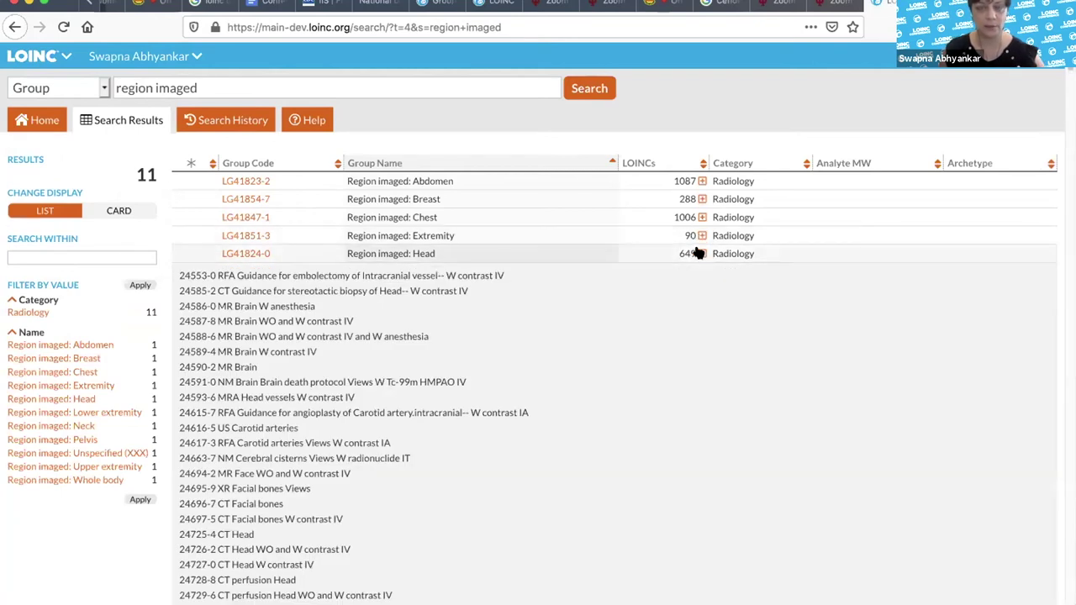
pyautogui.click(700, 253)
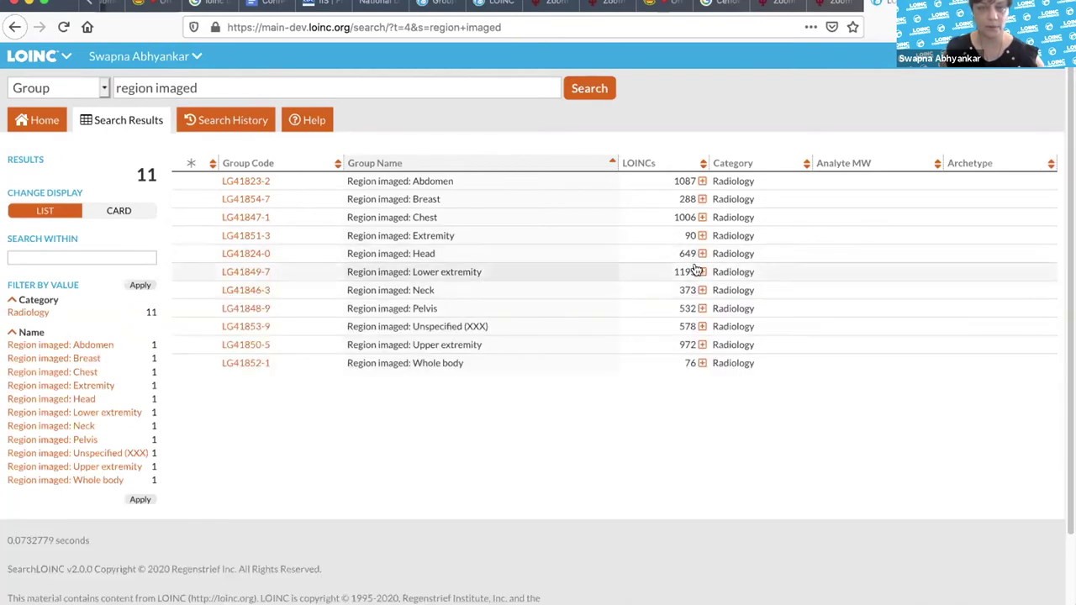
pyautogui.click(699, 271)
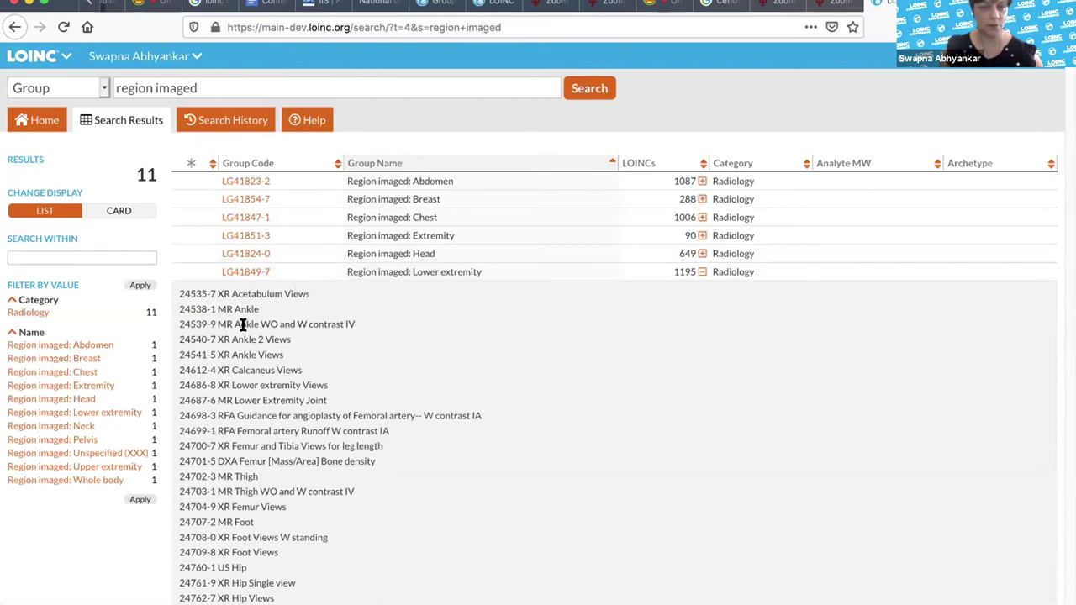
# Replace the region imaged query with ankle and run the search in the Group scope.
pyautogui.moveTo(200, 87); pyautogui.dragTo(88, 77)
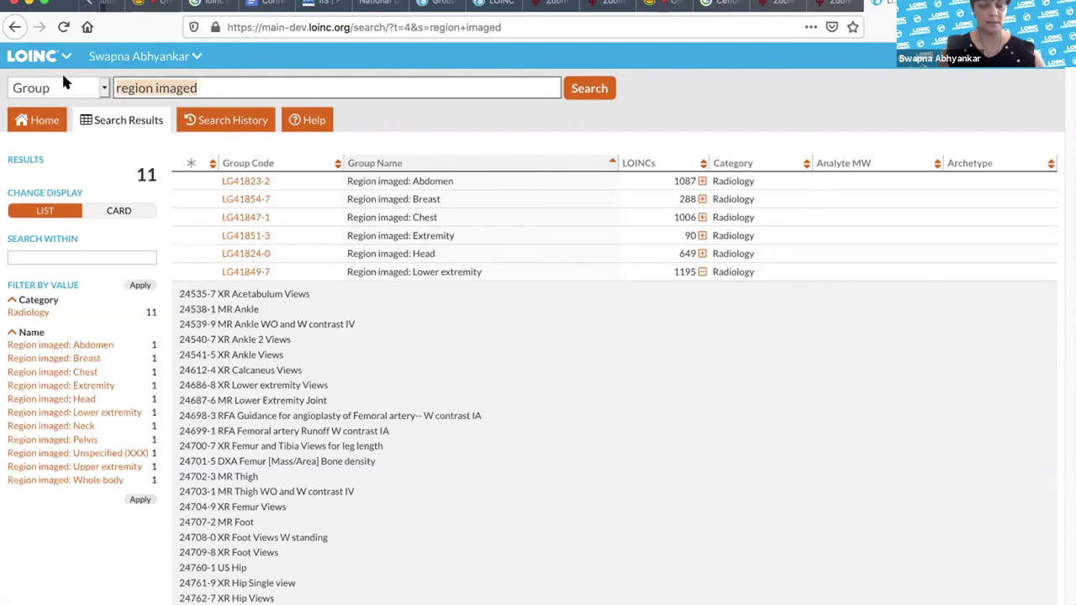
pyautogui.write('ankle')
pyautogui.press('Return')
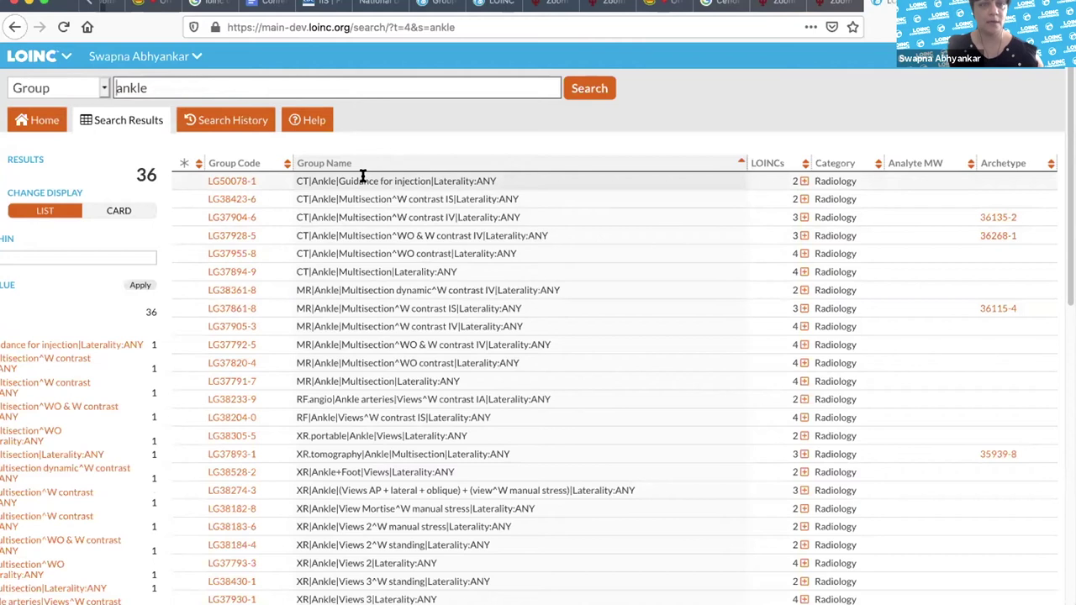
# Expand the member terms of the CT ankle groups for guidance for injection (LG50078-1) and multisection without contrast (LG37955-8).
pyautogui.click(800, 184)
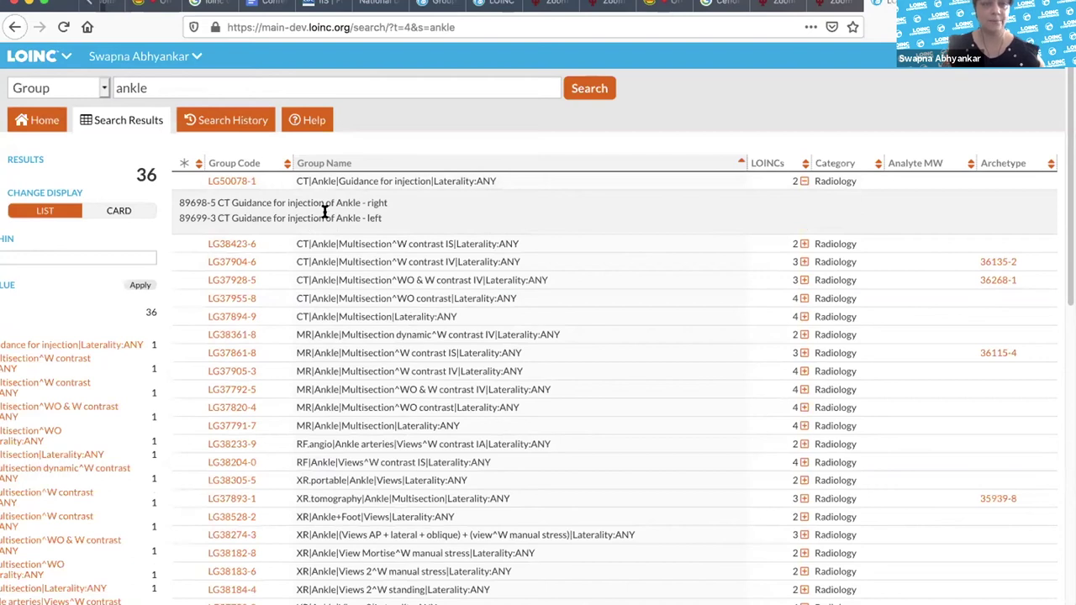
pyautogui.click(803, 299)
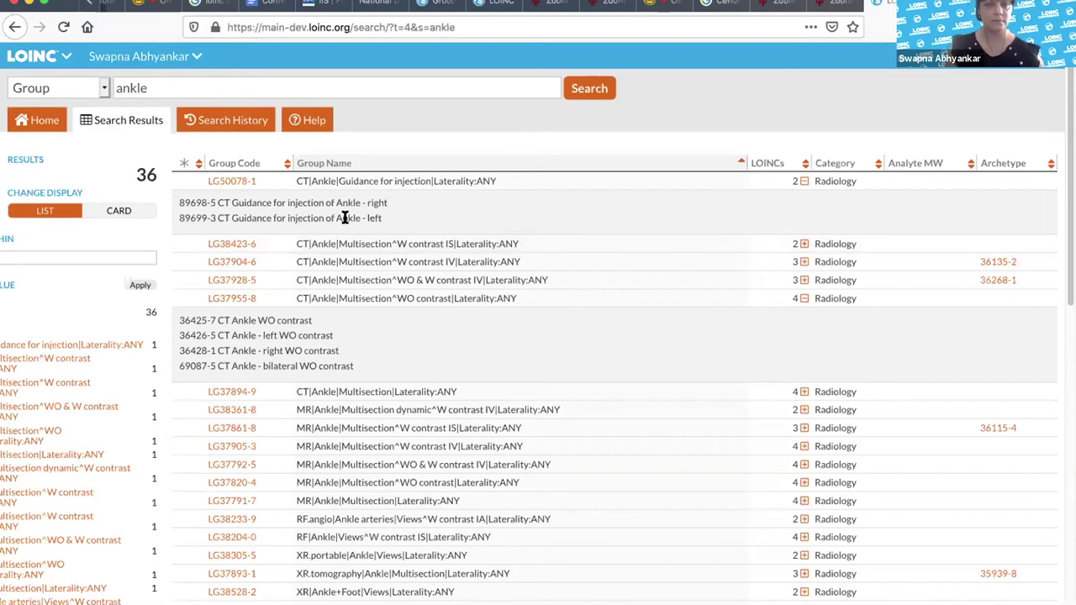
pyautogui.scroll(-2, 496, 336)
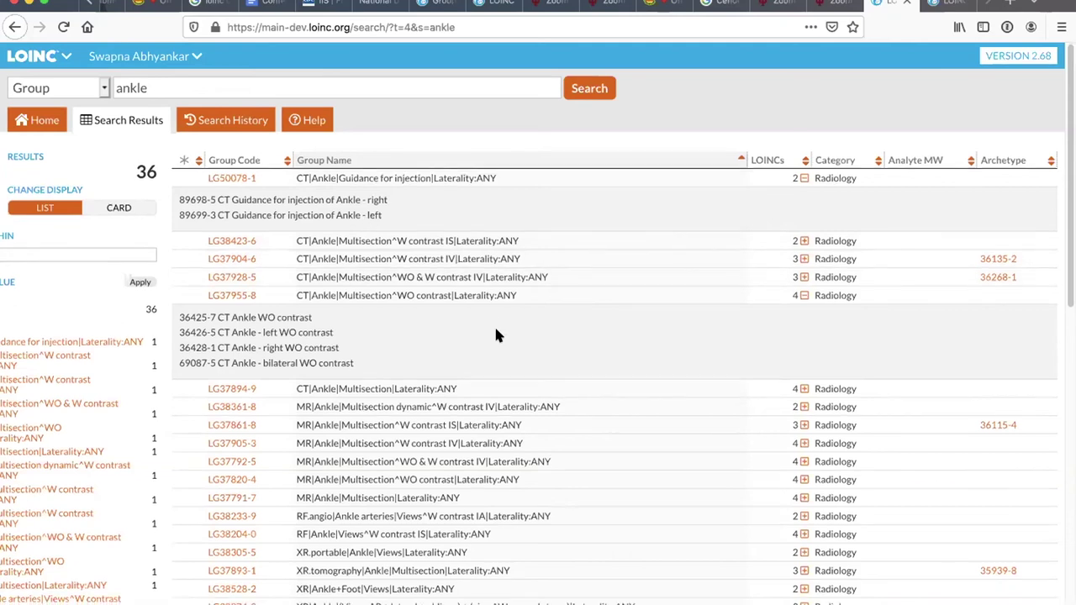
pyautogui.scroll(2, 496, 333)
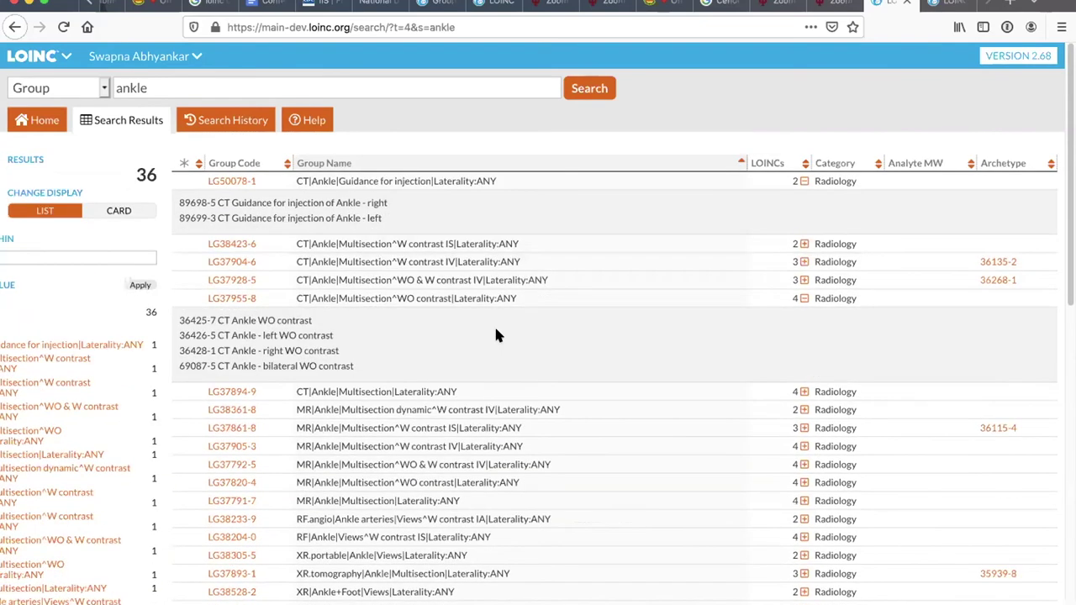
pyautogui.scroll(-1, 404, 305)
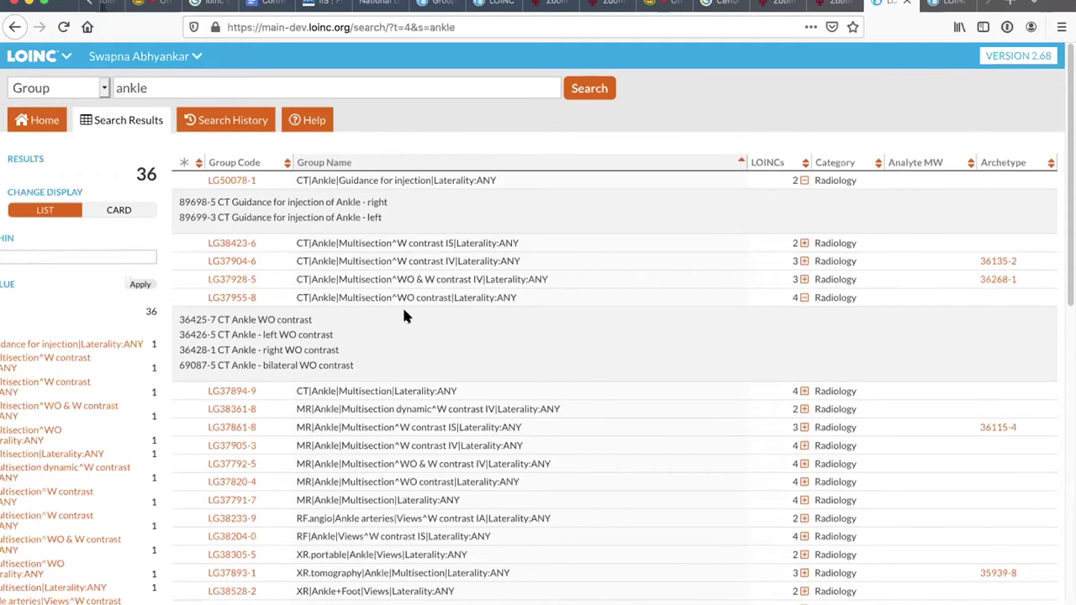
# Add ct to the ankle query and run the ankle ct search in the Group scope.
pyautogui.click(271, 86)
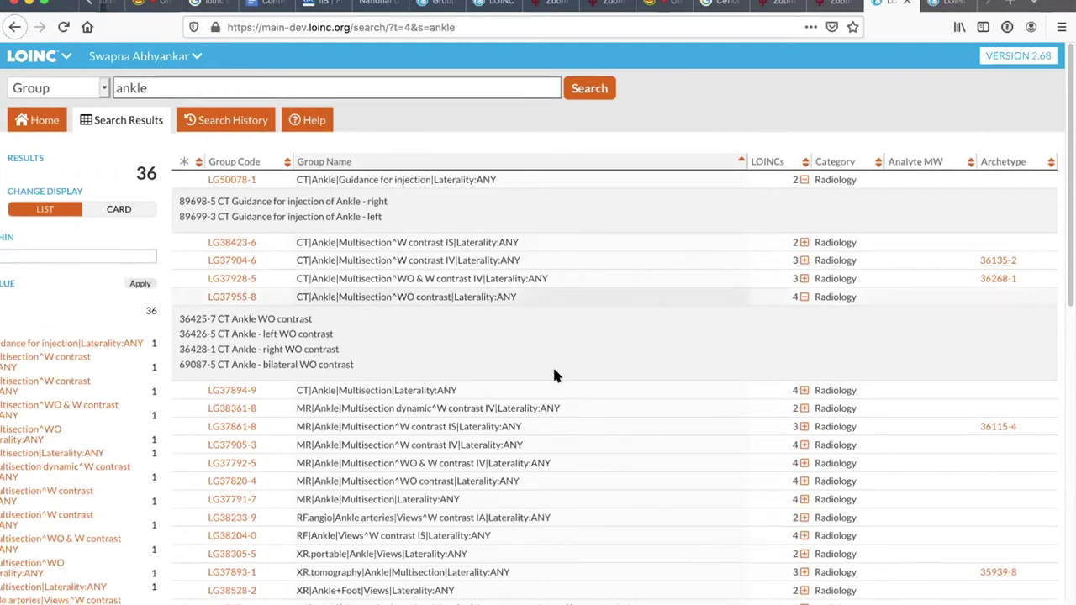
pyautogui.write('ct')
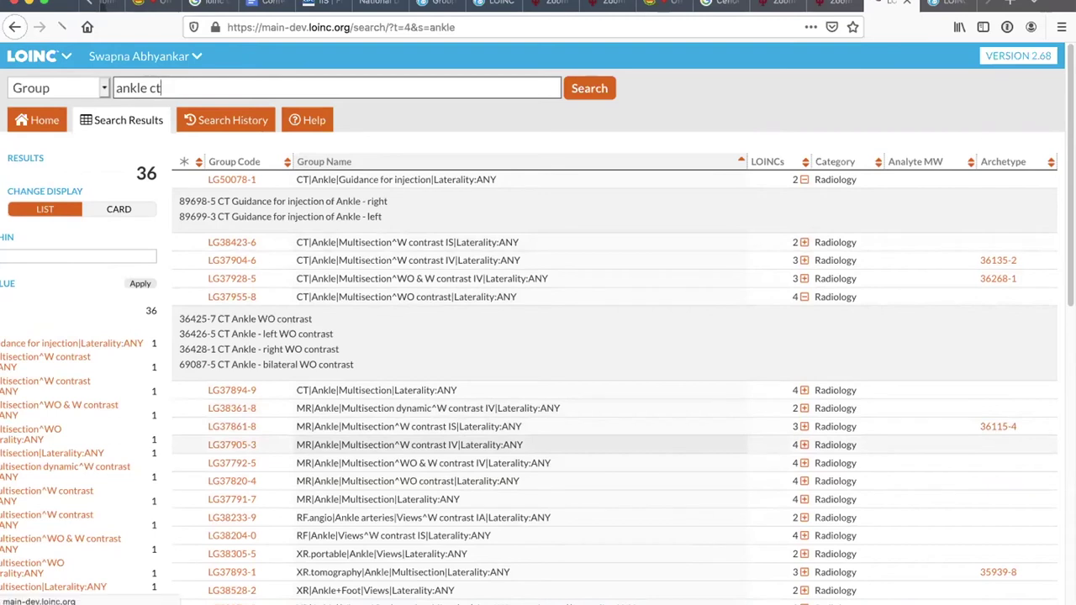
pyautogui.press('Return')
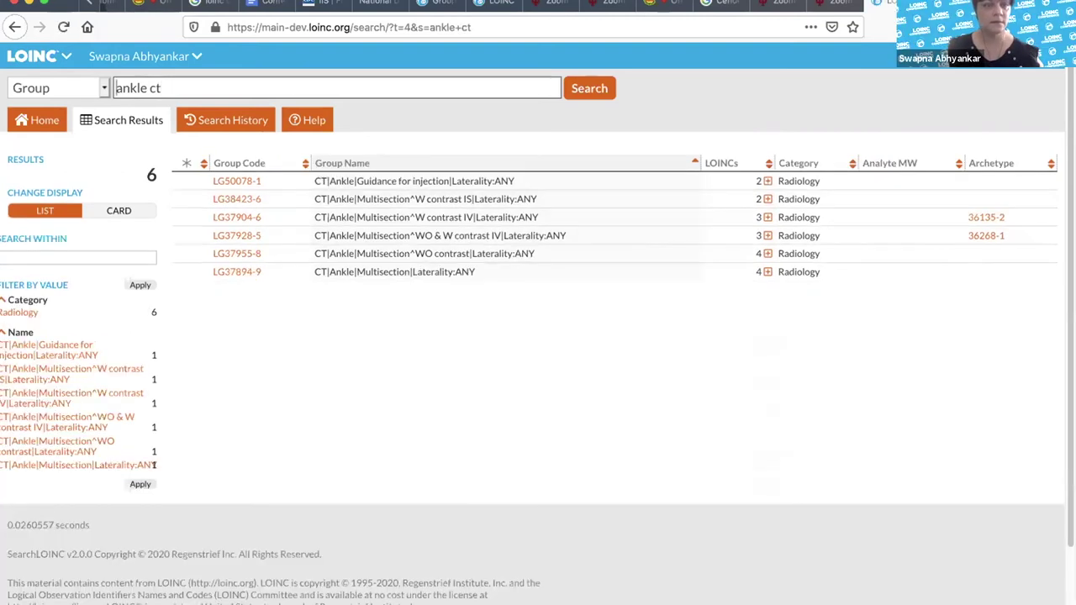